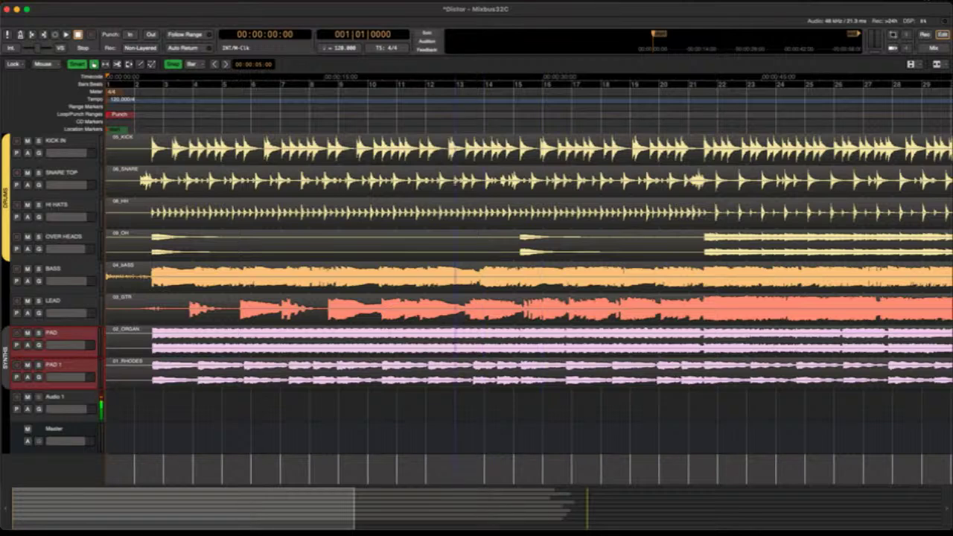
key(super+shift+a)
mouse_move(389, 445)
mouse_down()
mouse_move(181, 361)
mouse_move(191, 393)
mouse_move(119, 380)
mouse_move(128, 386)
mouse_up()
key(super+shift+a)
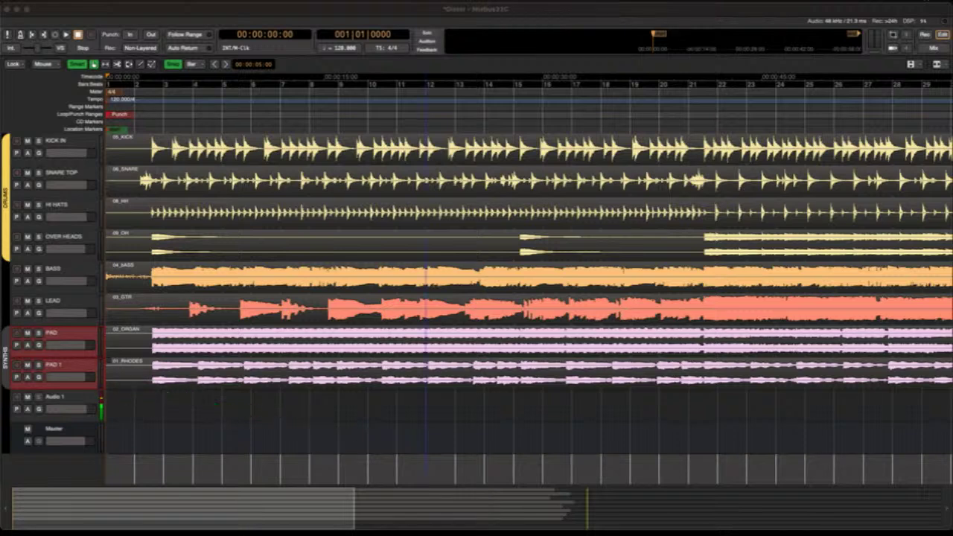
key(super+shift+a)
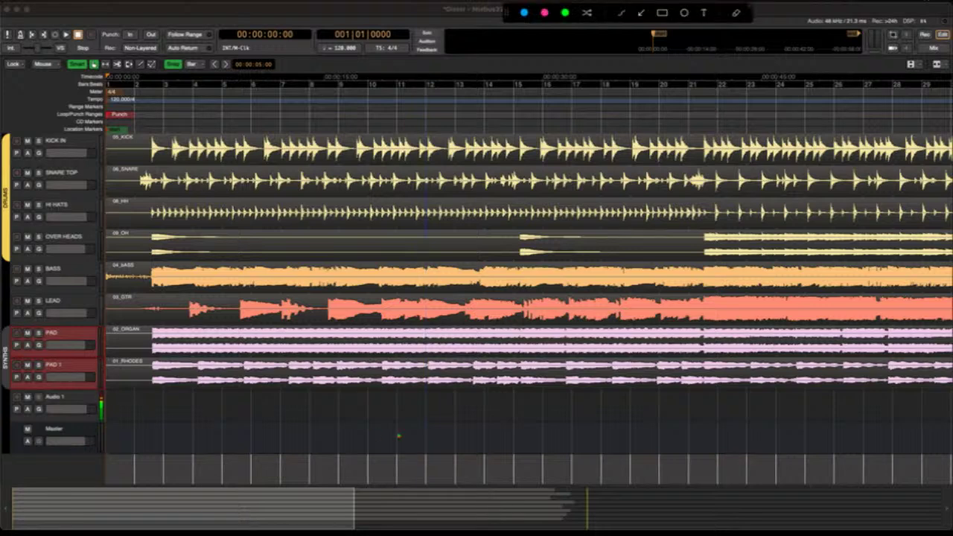
drag(397, 423, 151, 378)
drag(138, 427, 158, 347)
drag(35, 261, 124, 305)
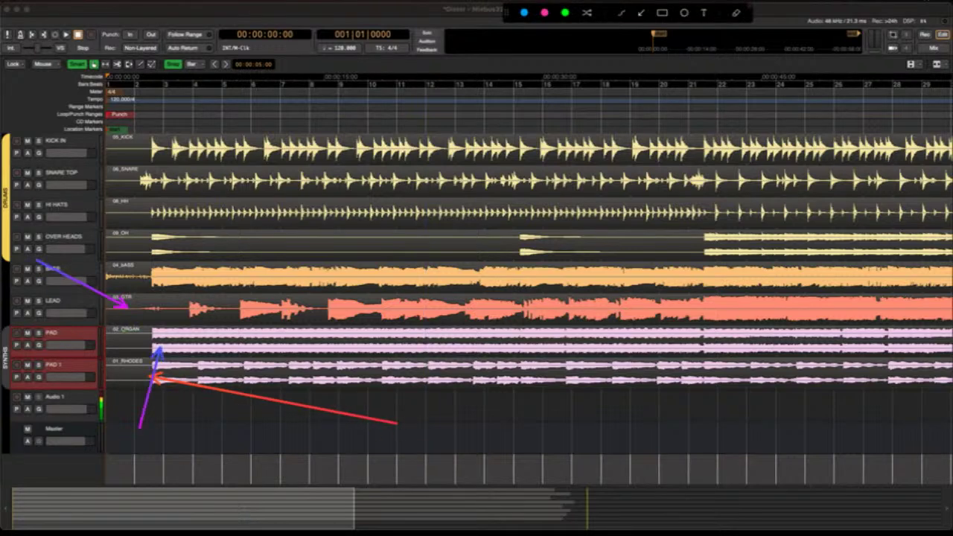
drag(9, 326, 129, 275)
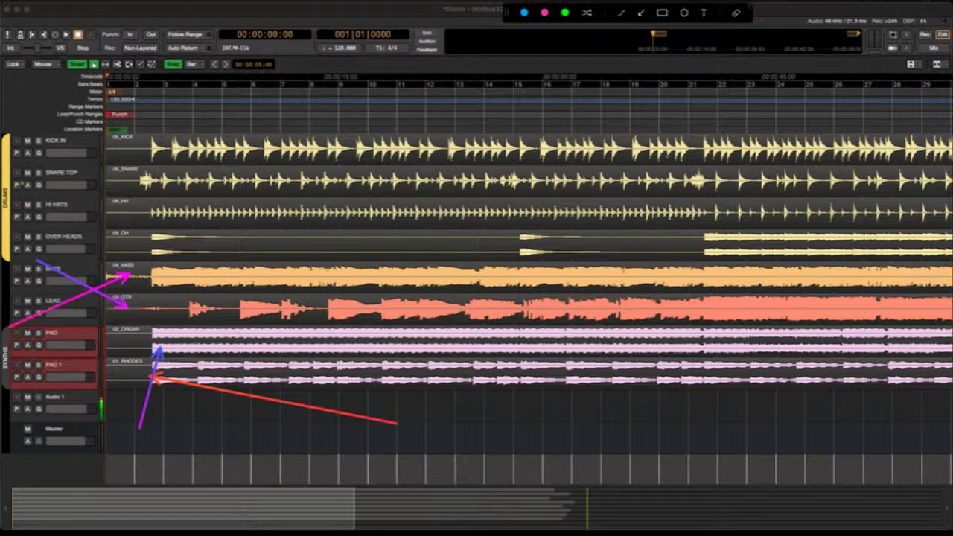
drag(21, 84, 43, 120)
drag(1, 243, 30, 194)
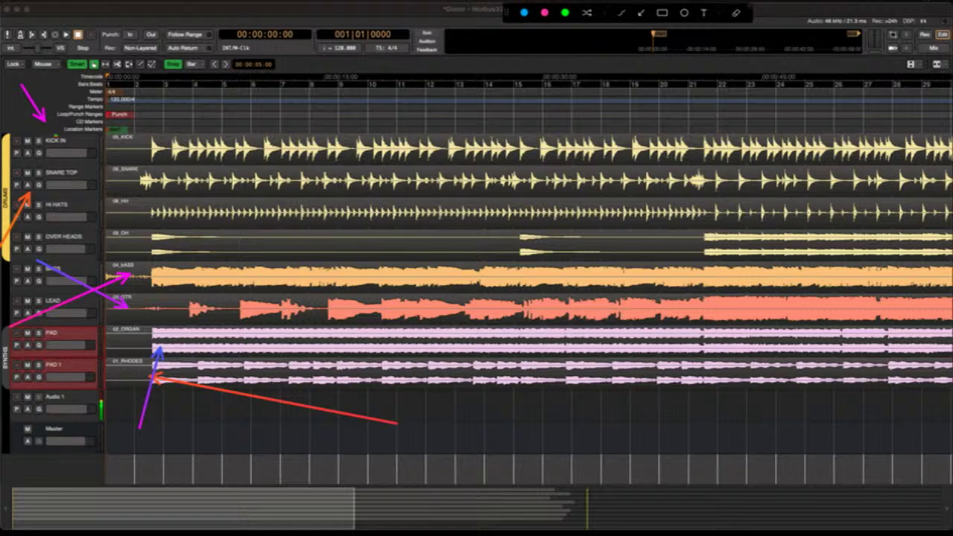
drag(233, 213, 109, 210)
drag(226, 266, 118, 254)
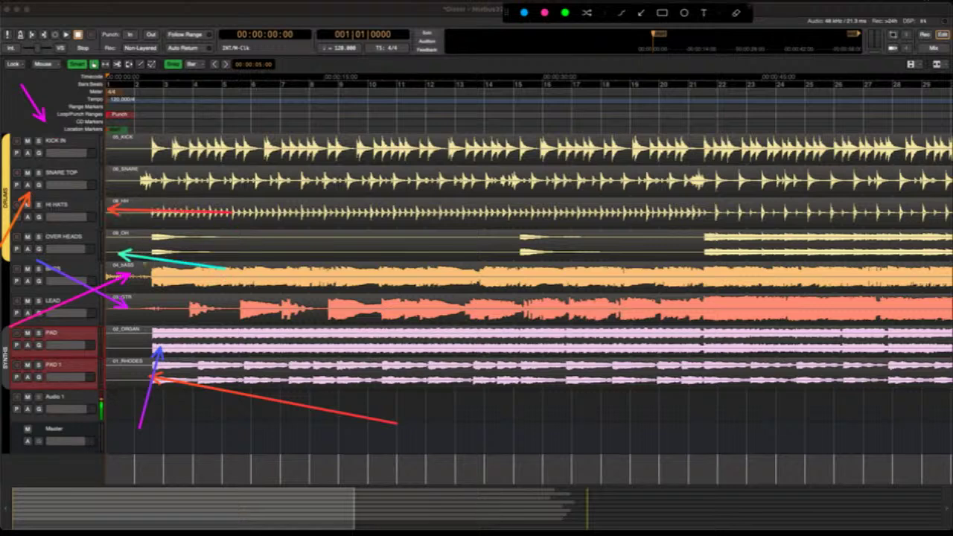
key(Escape)
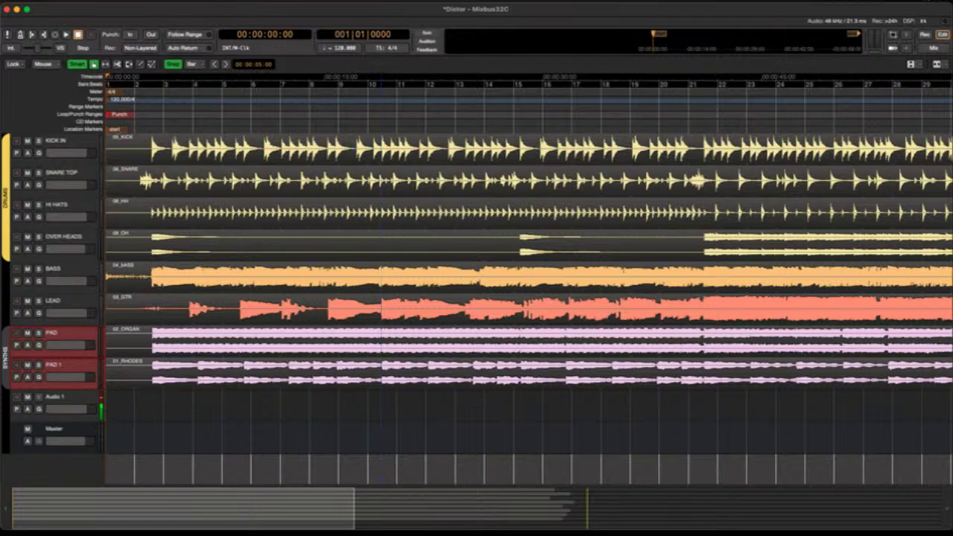
Move the playhead to bar 2 and view the mixer briefly before returning to the editor.
key(Right)
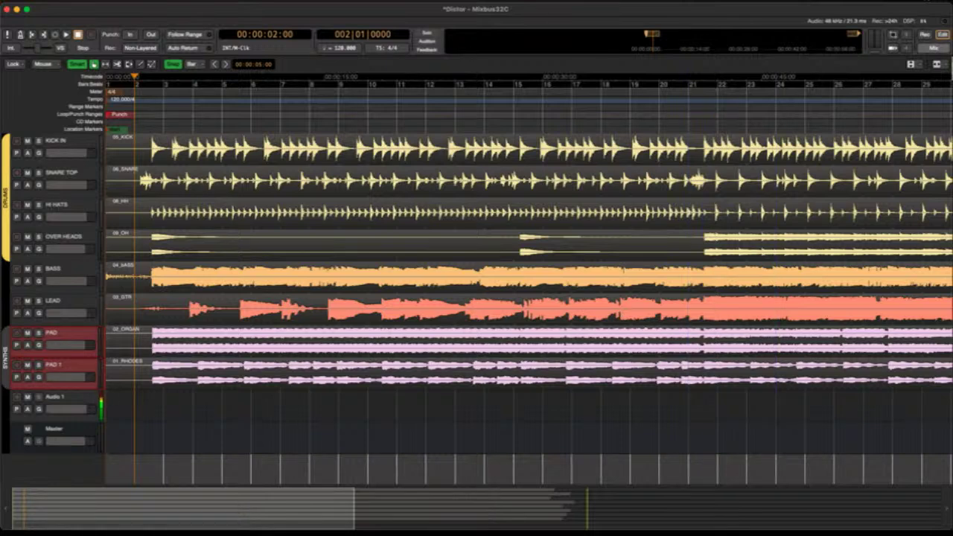
mouse_move(793, 285)
mouse_down()
mouse_move(883, 144)
mouse_move(915, 68)
mouse_move(930, 56)
mouse_up()
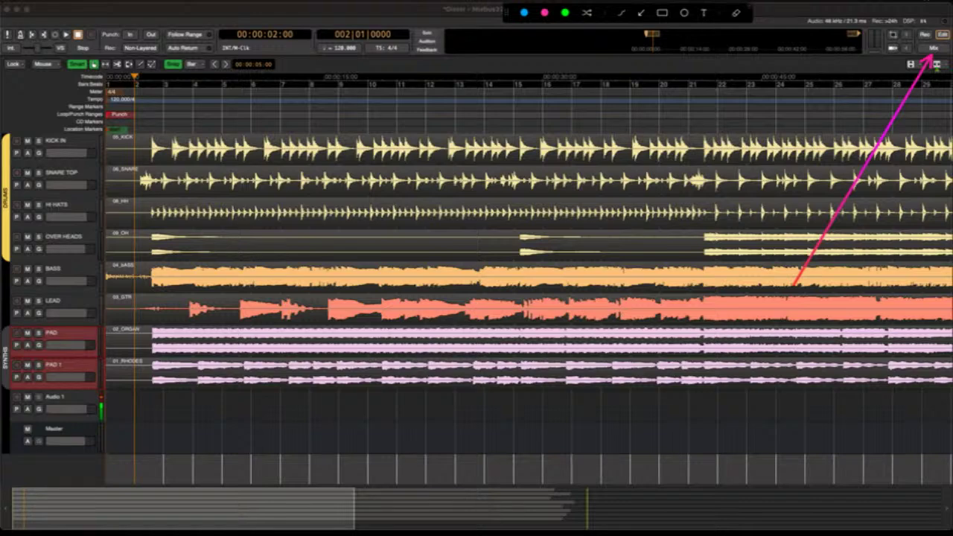
click(934, 48)
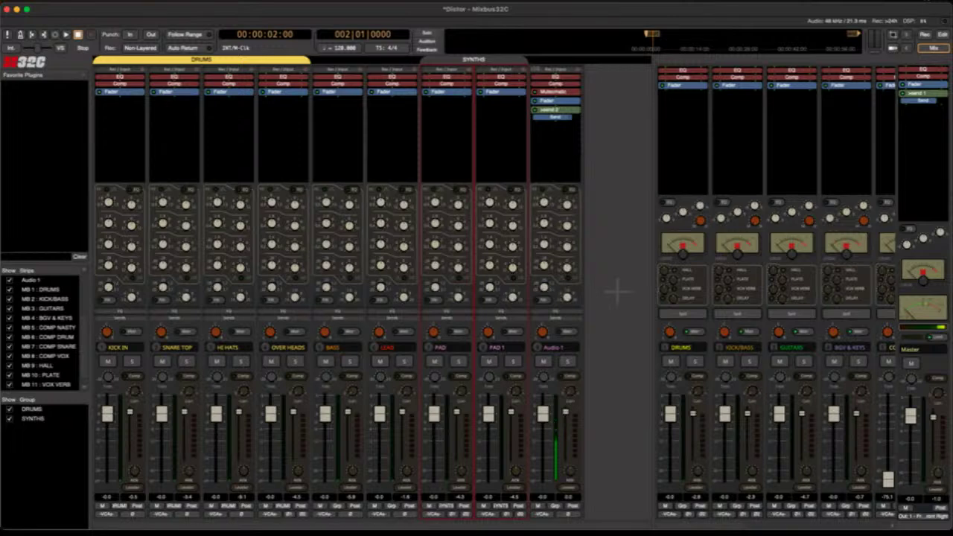
key(alt+m)
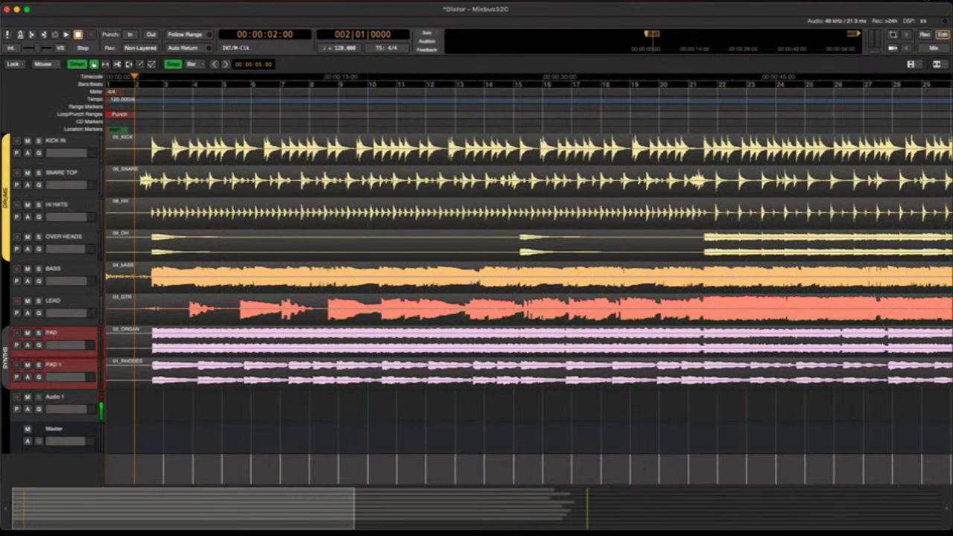
Rename the PAD track in the SYNTHS group as ORGAN.
click(75, 332)
double_click(52, 333)
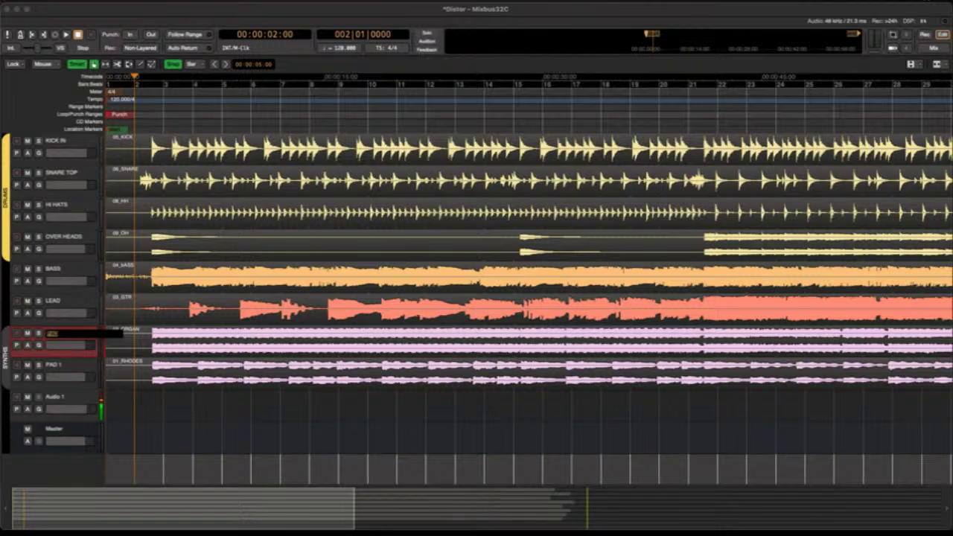
text(S)
text(RGAN)
key(Return)
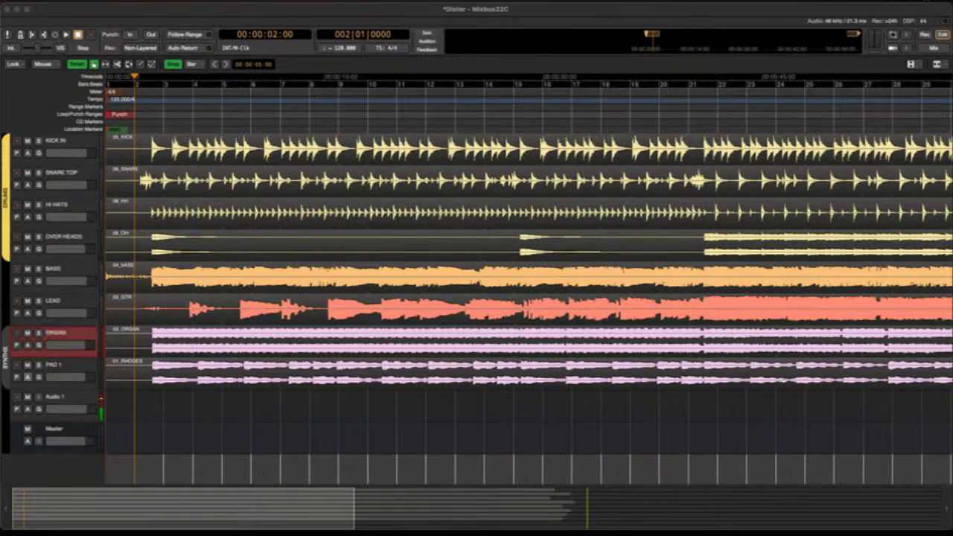
Rename the PAD 1 track as RHODES.
double_click(53, 365)
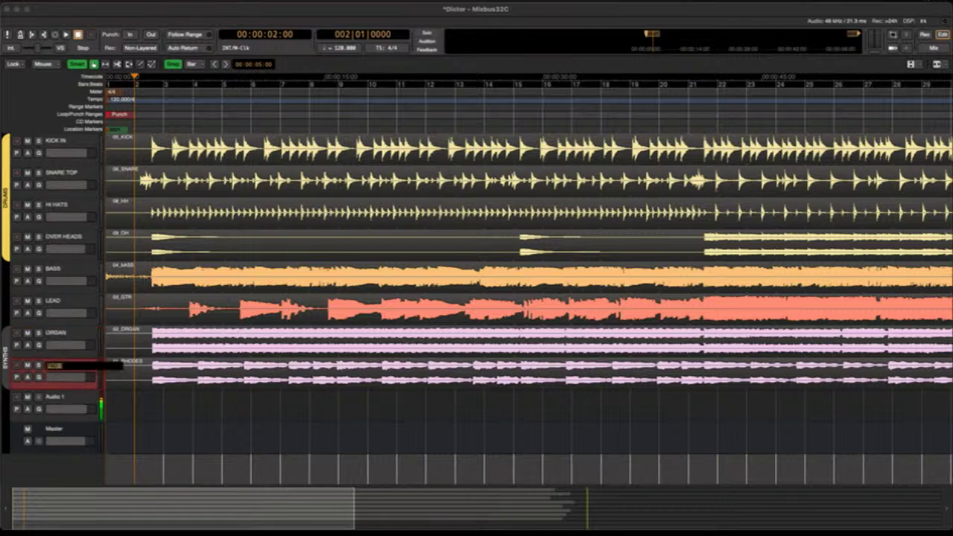
text(RHODES)
key(Return)
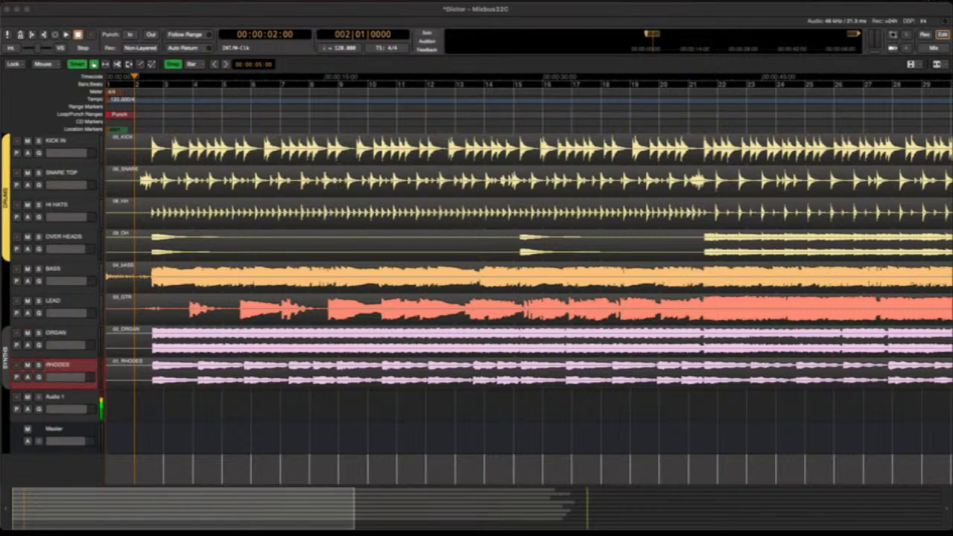
Play the song from the start in the mixer, lowering the ORGAN fader to about -8 dB and the LEAD fader to -3 dB.
key(alt+m)
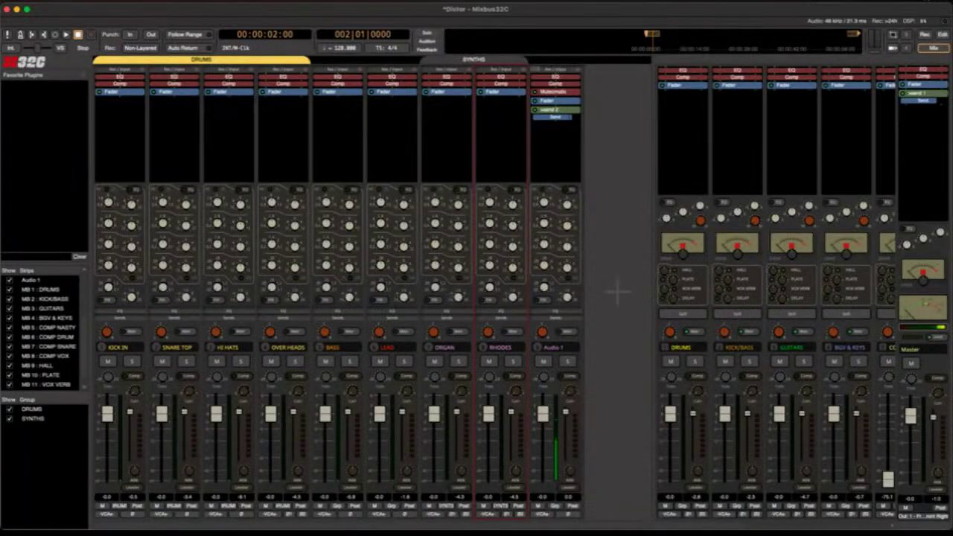
key(Home)
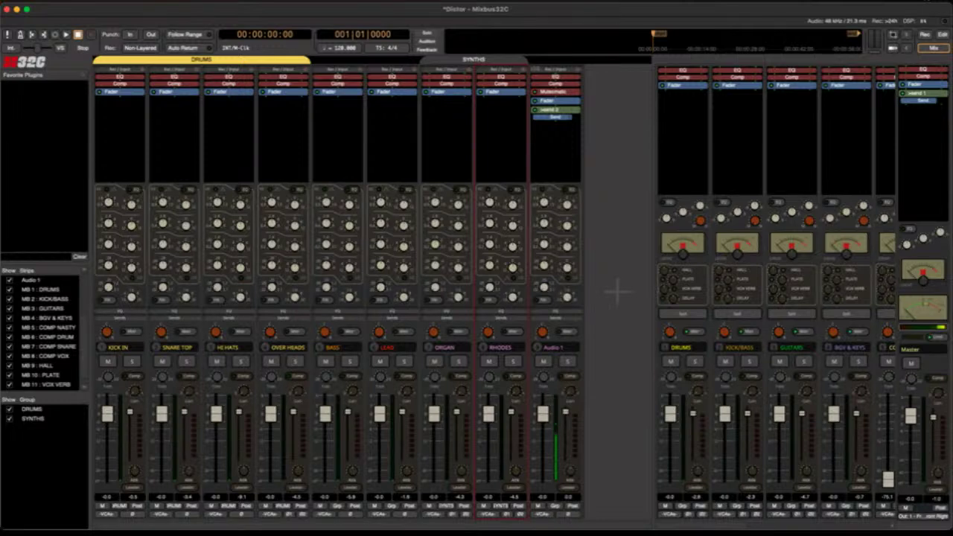
key(space)
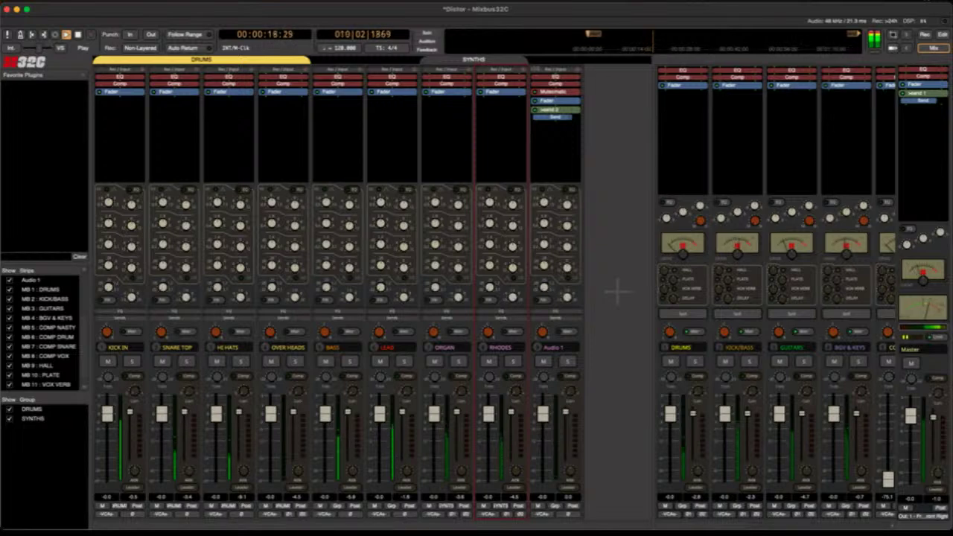
drag(434, 414, 434, 427)
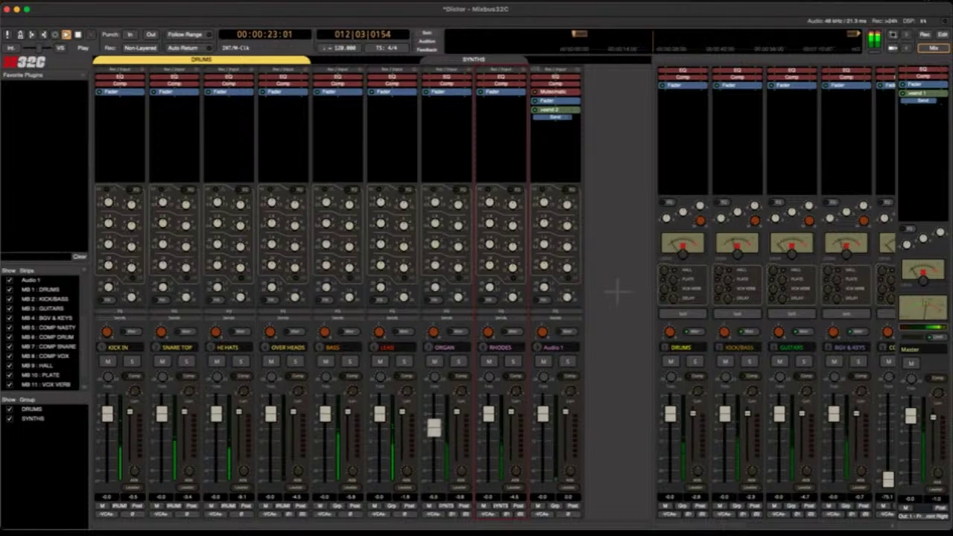
drag(434, 427, 434, 433)
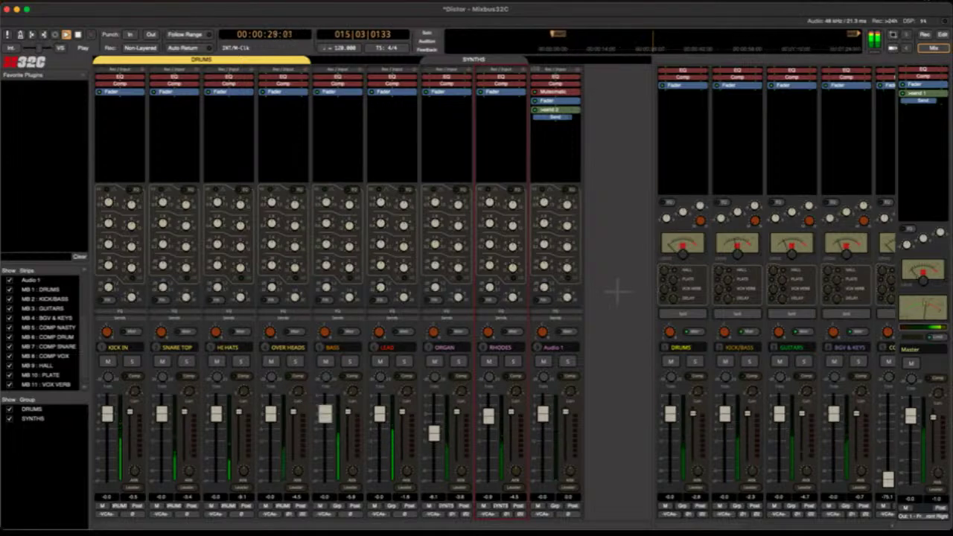
drag(379, 414, 379, 408)
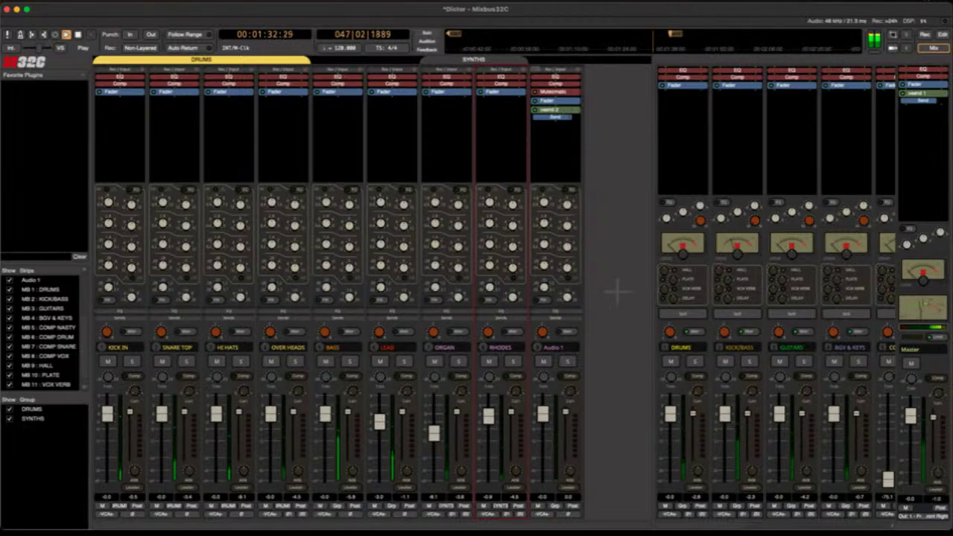
key(space)
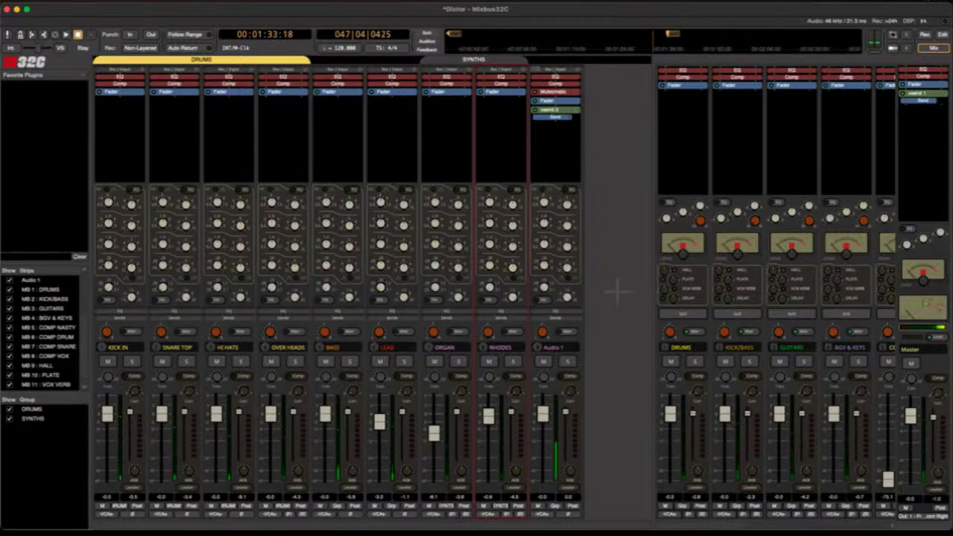
Turn on Auto Return for the transport.
key(alt+super+a)
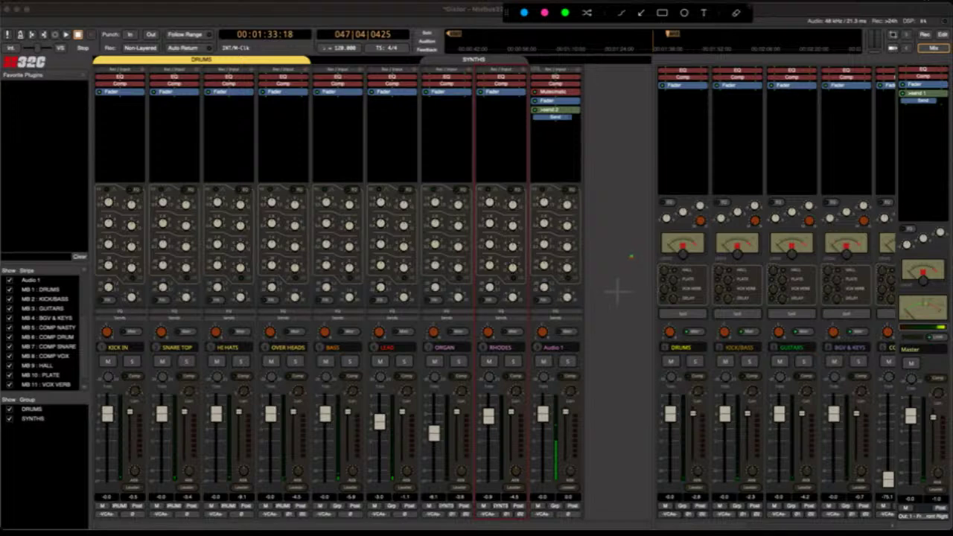
mouse_move(627, 242)
mouse_down()
mouse_move(340, 132)
mouse_move(223, 57)
mouse_up()
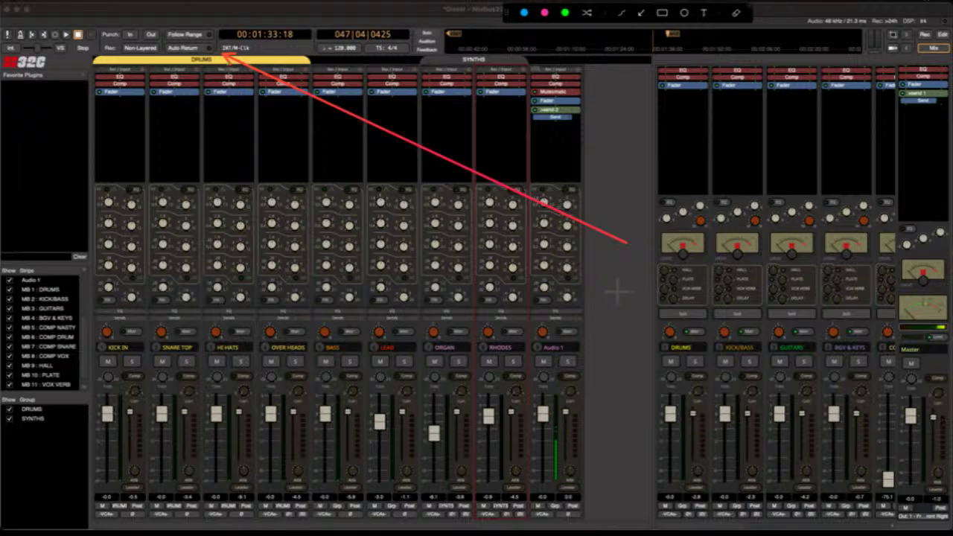
key(Escape)
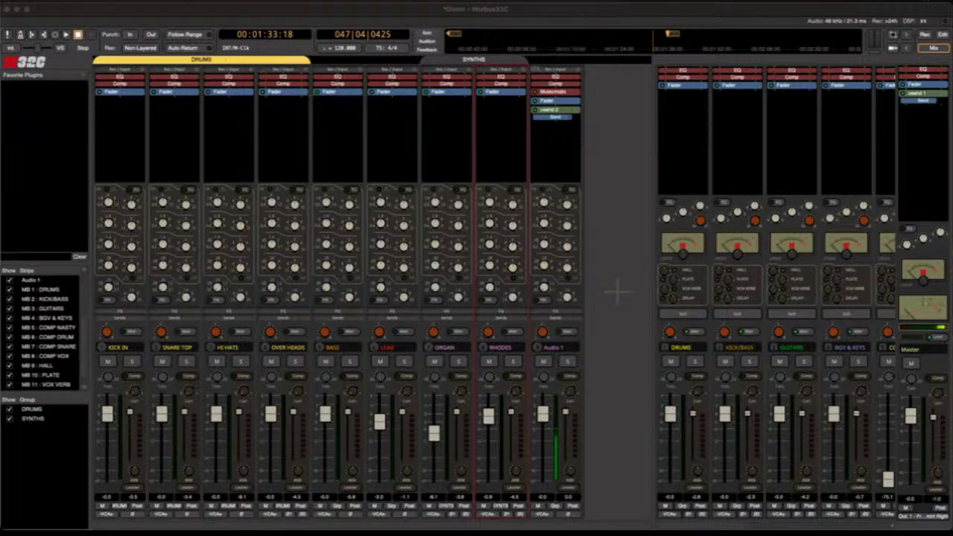
click(189, 47)
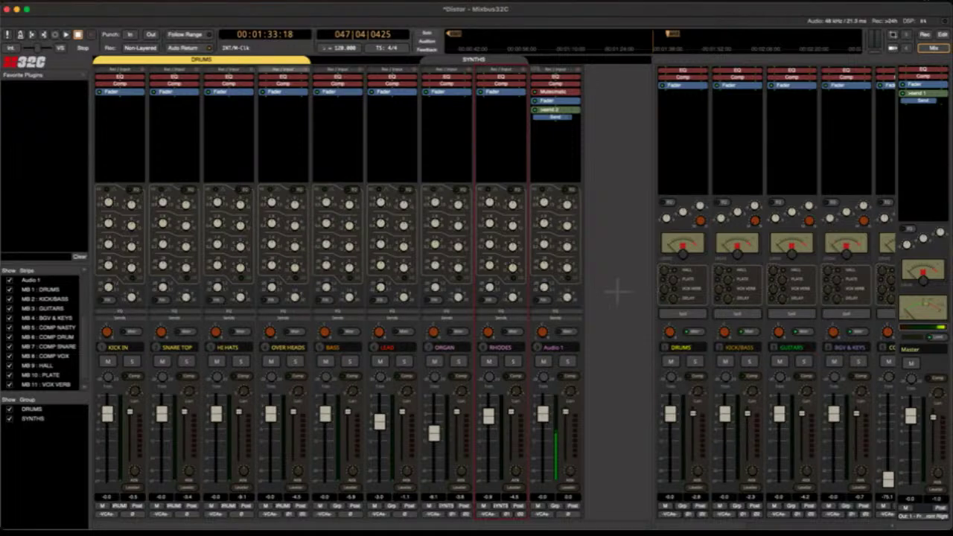
Place the playhead at bar 2 in the editor and, with the DRUMS group selected, play briefly to test Auto Return.
key(alt+m)
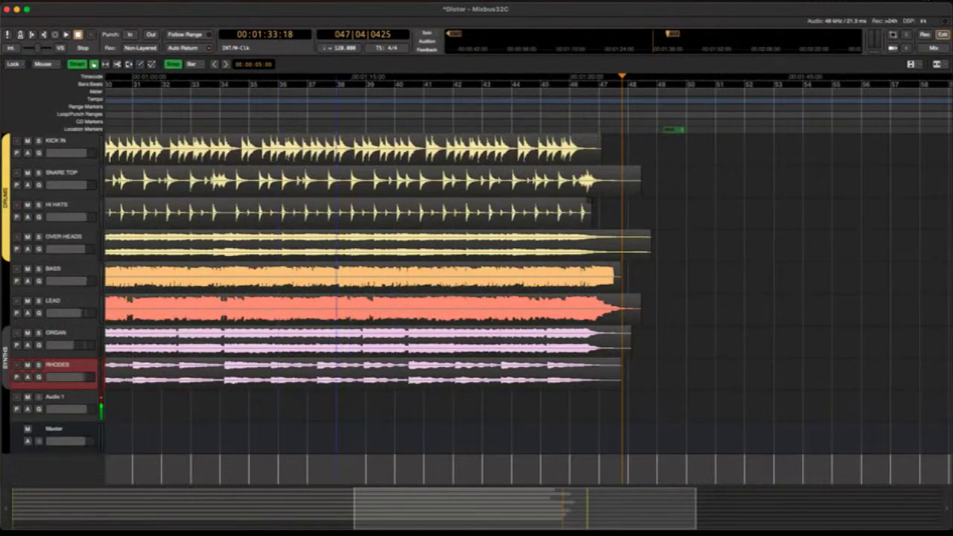
scroll(529, 298, left, 15)
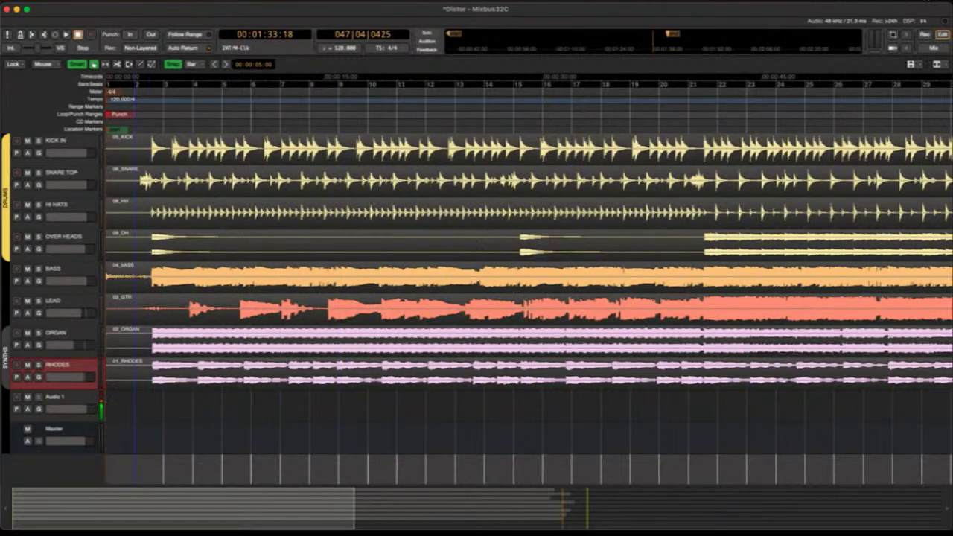
key(p)
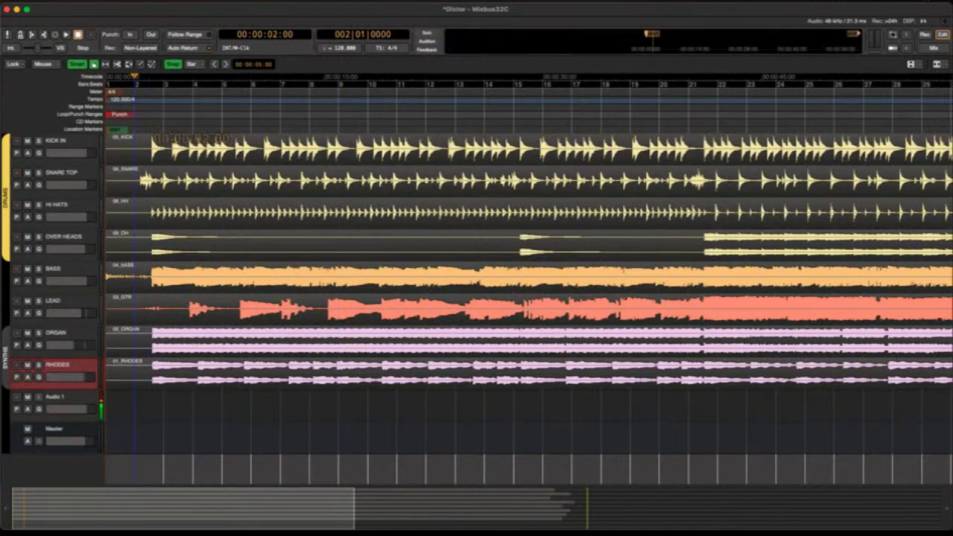
click(5, 197)
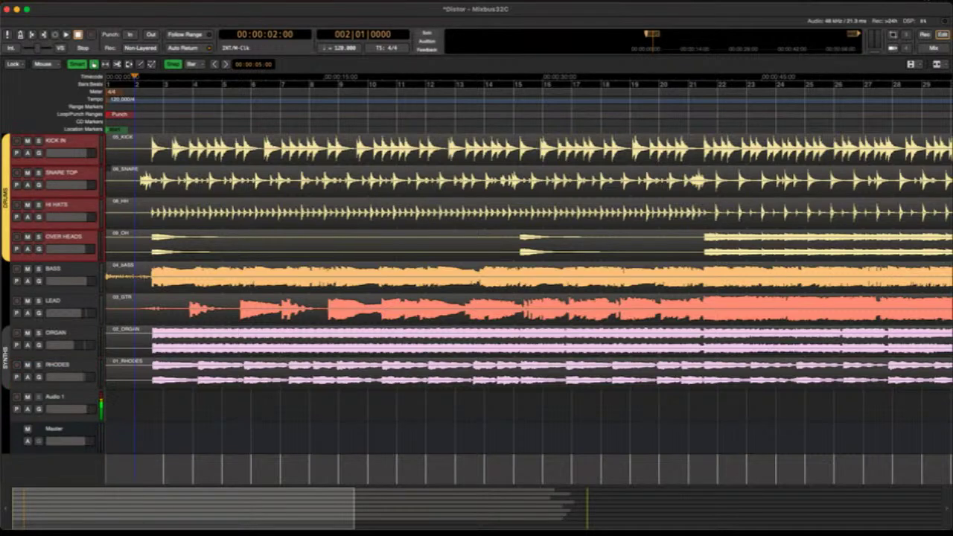
key(space)
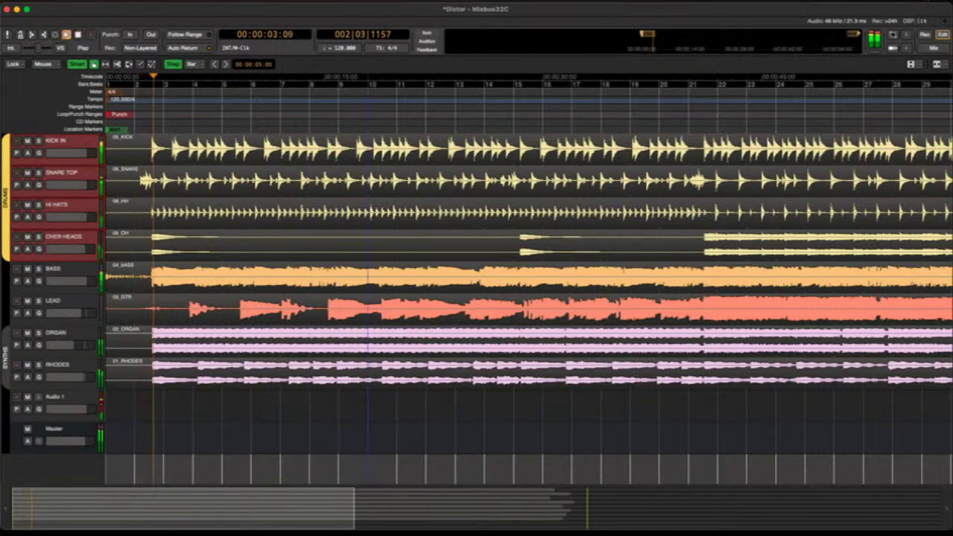
key(space)
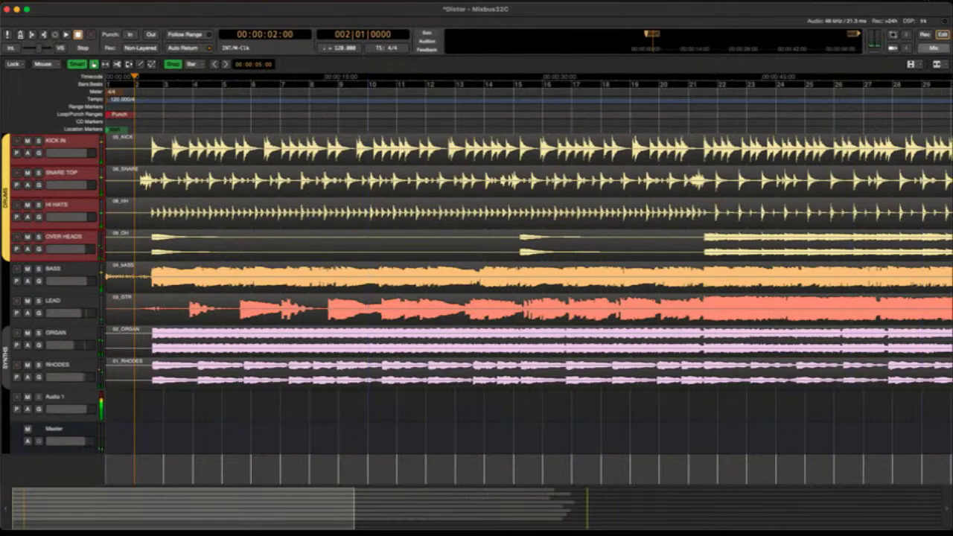
Rename the Audio 1 track in the mixer as VOICE OVER.
click(934, 48)
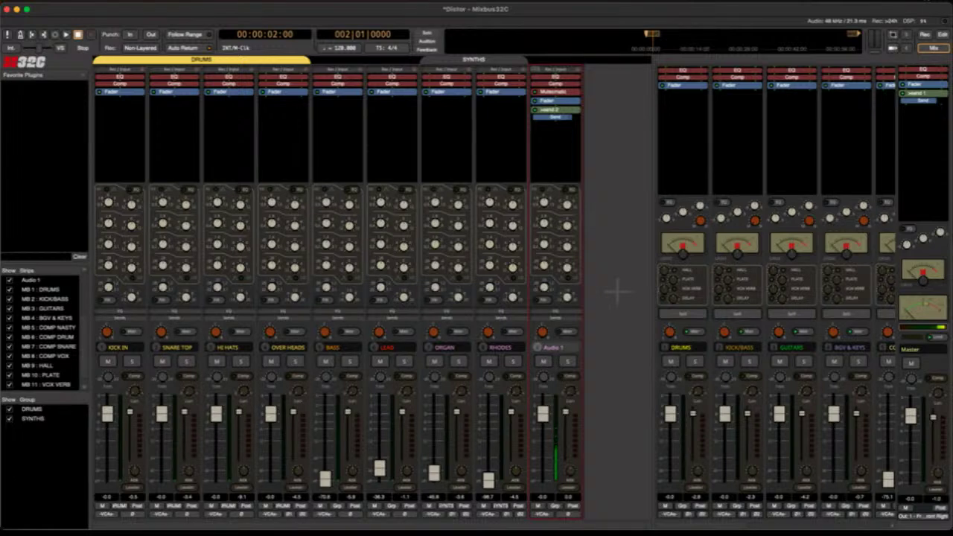
click(551, 347)
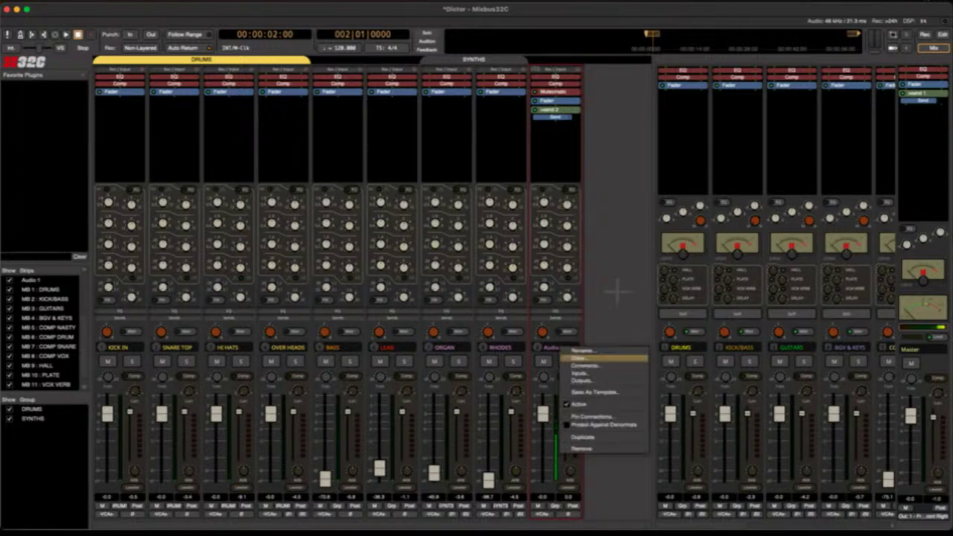
click(585, 350)
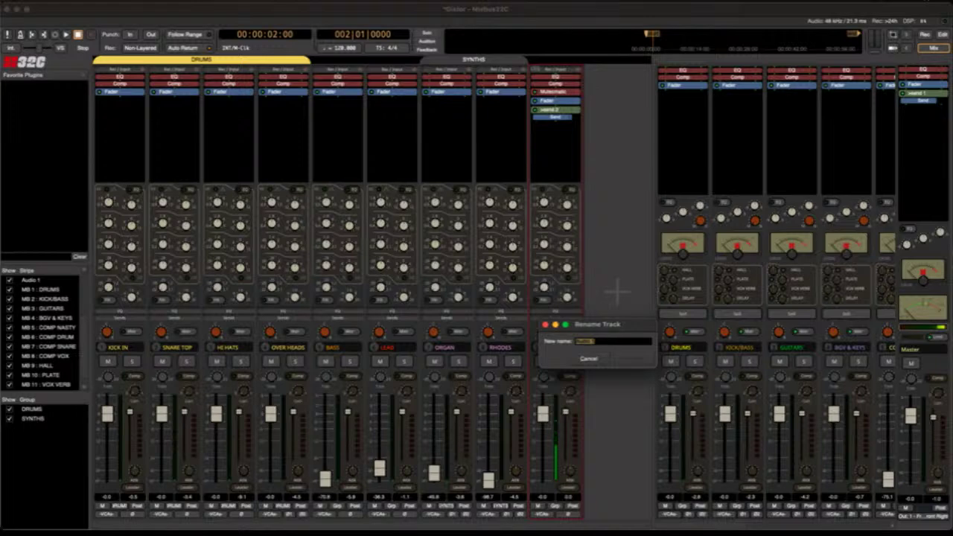
text(VOICE OVER)
key(Return)
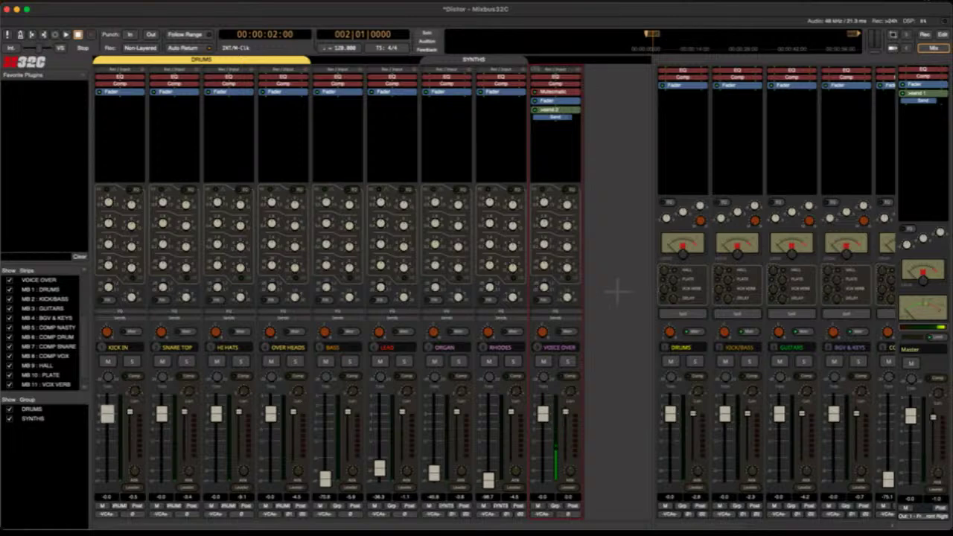
Play from bar 2 while balancing the faders, with SNARE TOP about 2.8 dB, OVER HEADS -7.1 dB, ORGAN about -12.8 dB and RHODES -5.6 dB.
key(space)
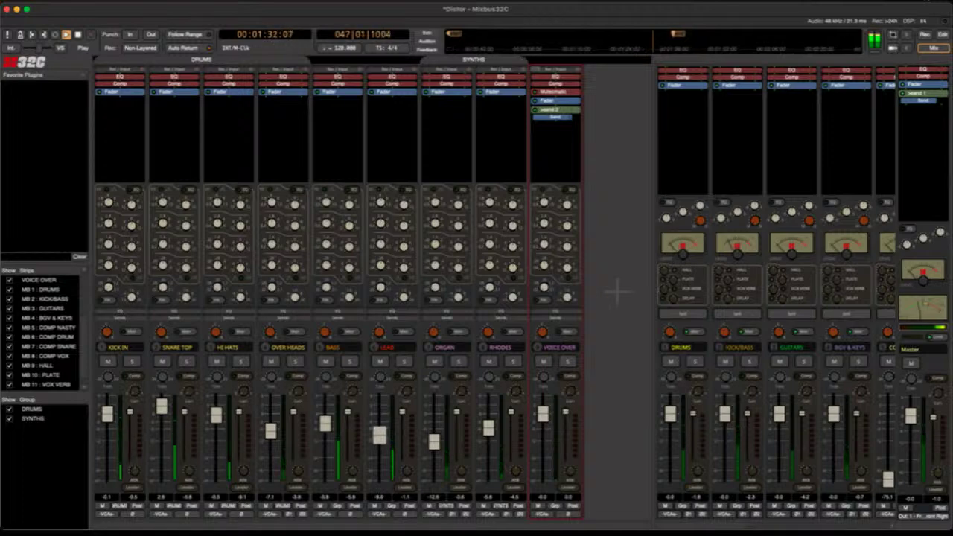
key(space)
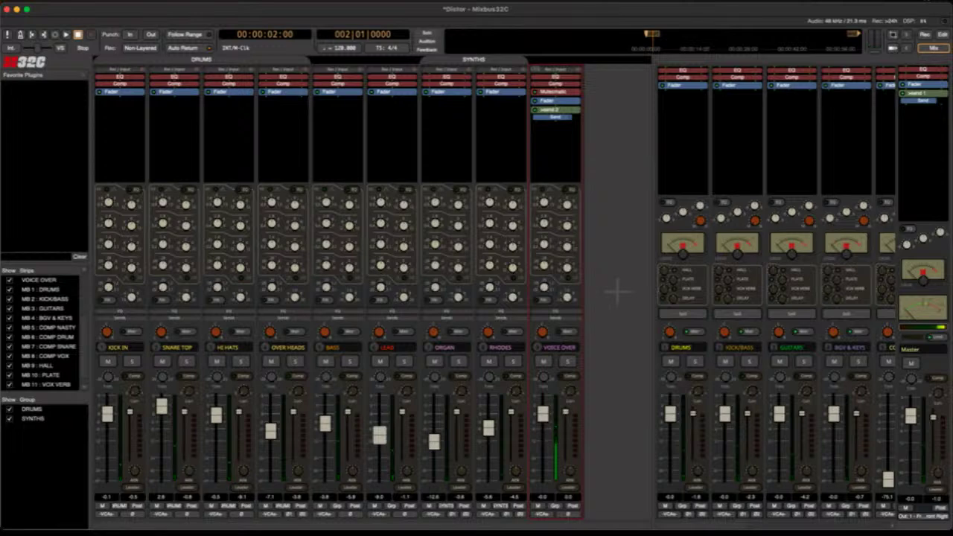
Point out the KICK IN, BASS, OVER HEADS, RHODES, ORGAN and LEAD strips with temporary annotation arrows.
key(super+alt+a)
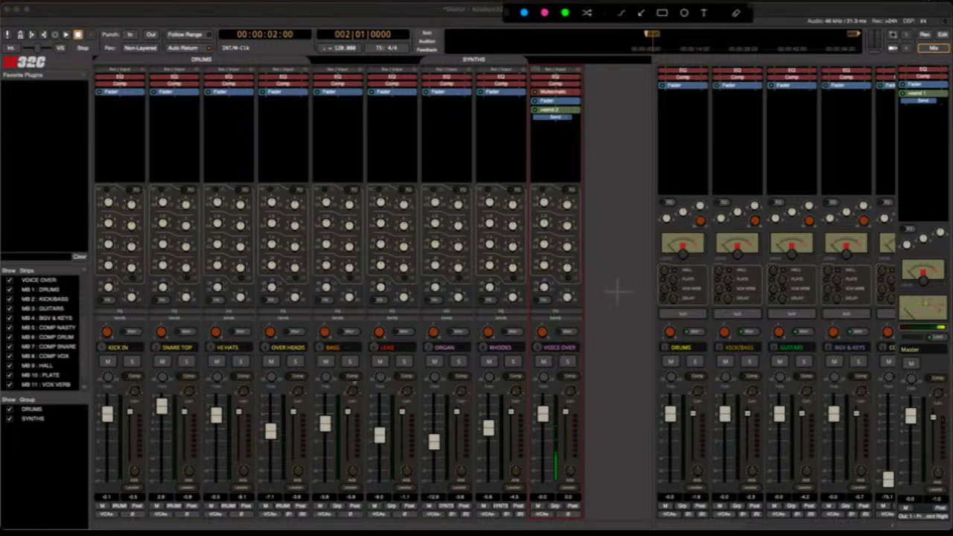
mouse_move(15, 251)
mouse_down()
mouse_move(30, 299)
mouse_move(106, 394)
mouse_up()
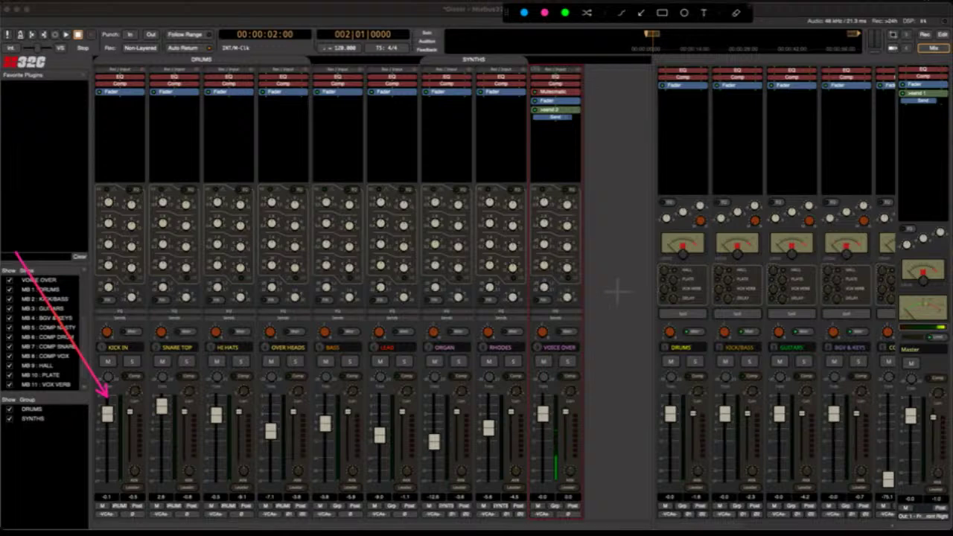
mouse_move(215, 74)
mouse_down()
mouse_move(308, 223)
mouse_move(328, 318)
mouse_up()
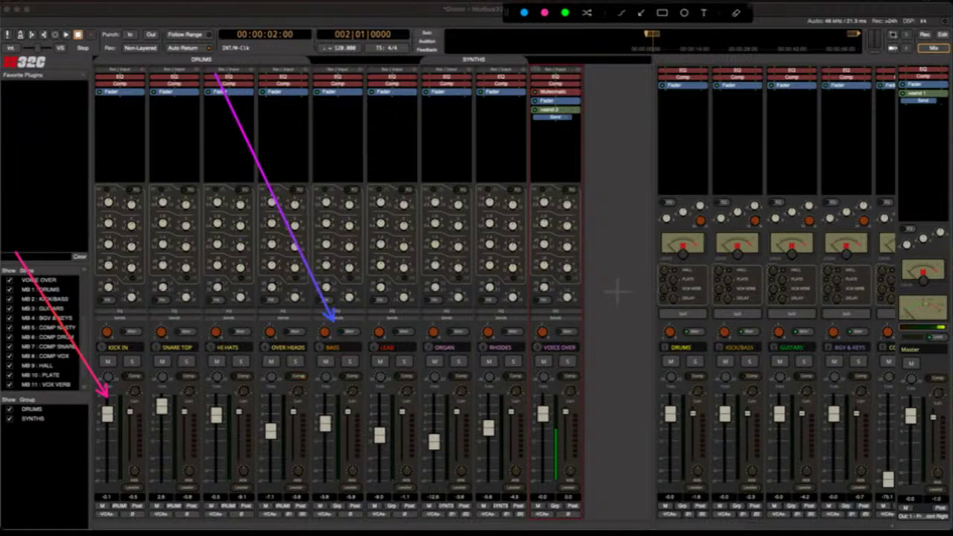
drag(153, 523, 257, 439)
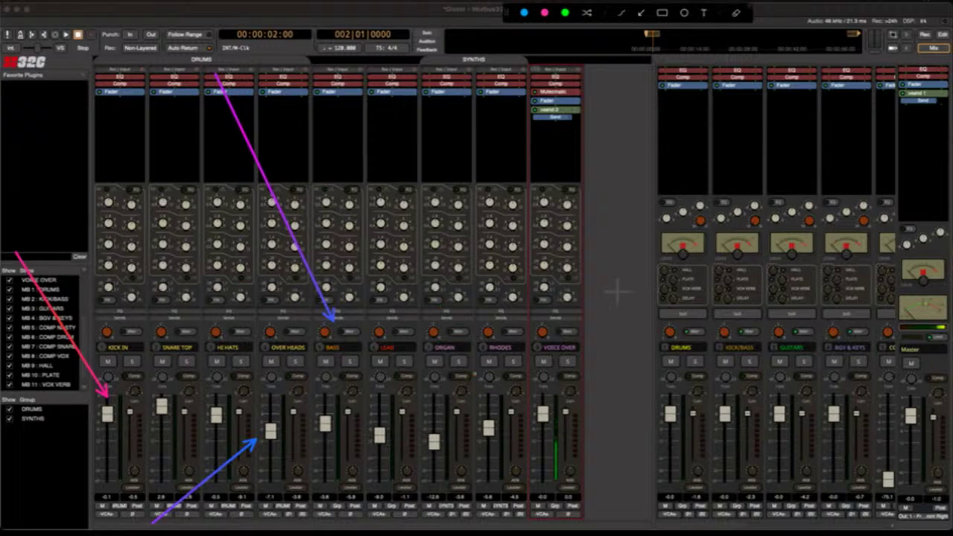
mouse_move(420, 116)
mouse_down()
mouse_move(484, 203)
mouse_move(503, 311)
mouse_up()
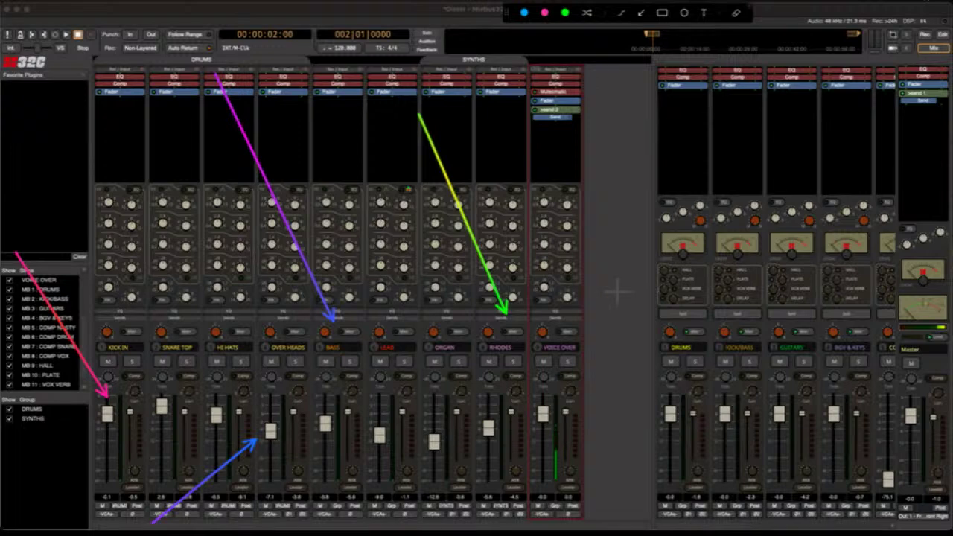
drag(326, 523, 430, 412)
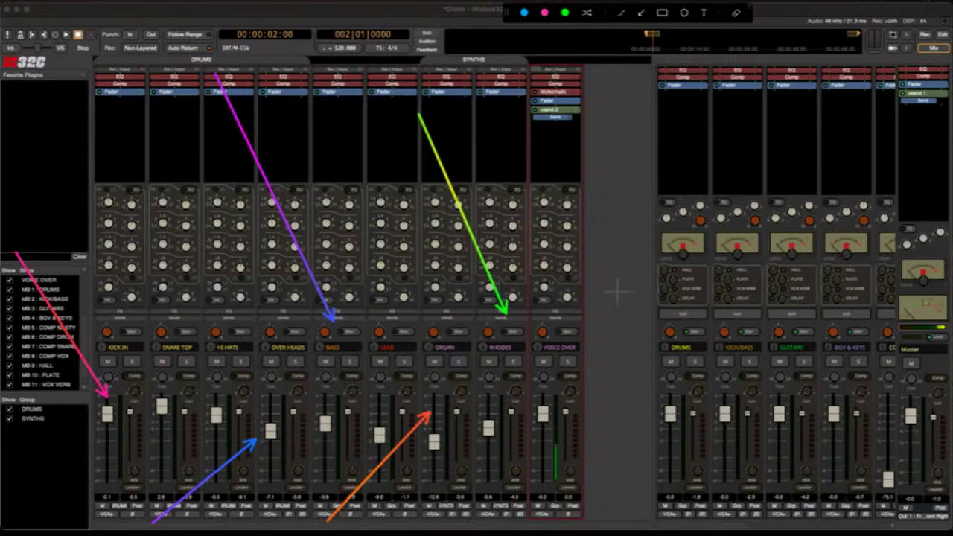
drag(354, 109, 388, 301)
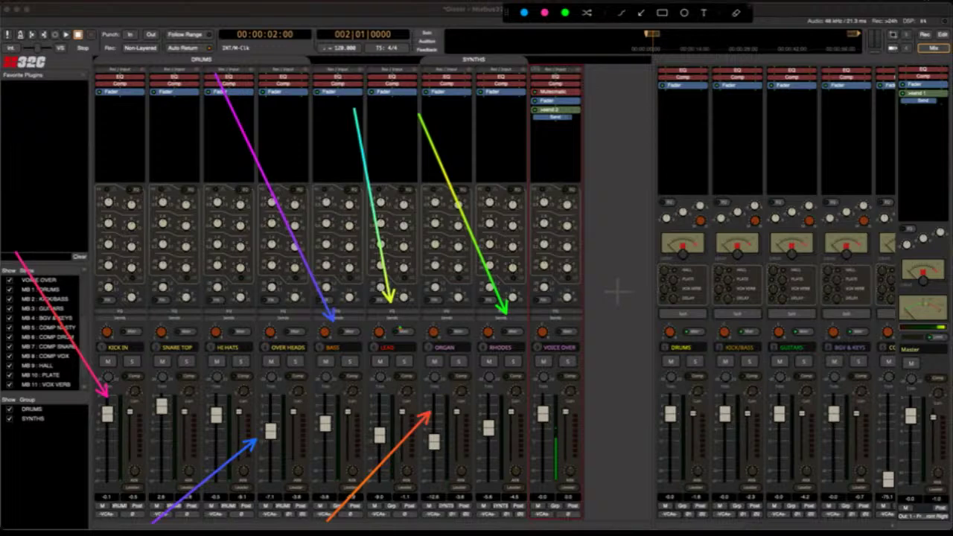
key(Escape)
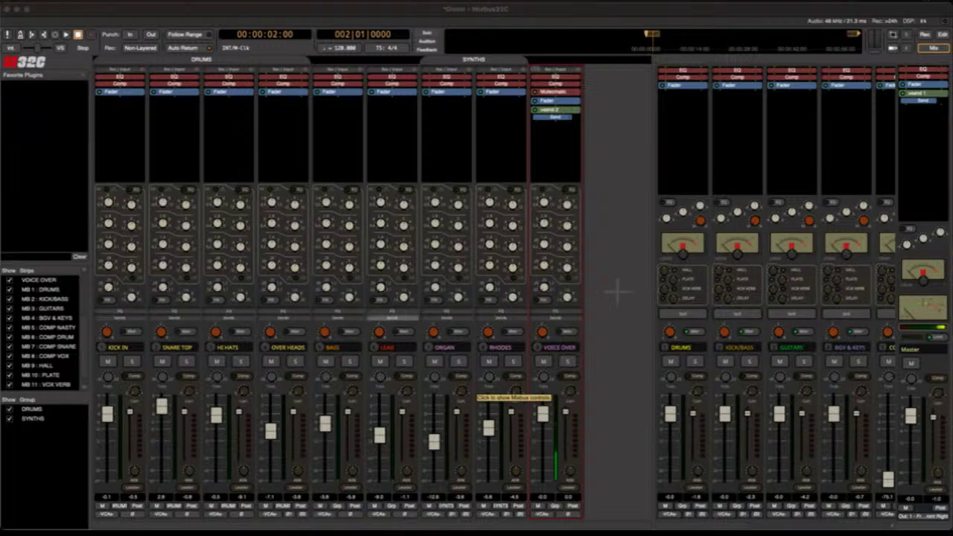
Play the song from bar 2, checking the arrangement in the editor, and lower the KICK/BASS bus fader to -1.7 dB in the mixer.
click(178, 149)
key(space)
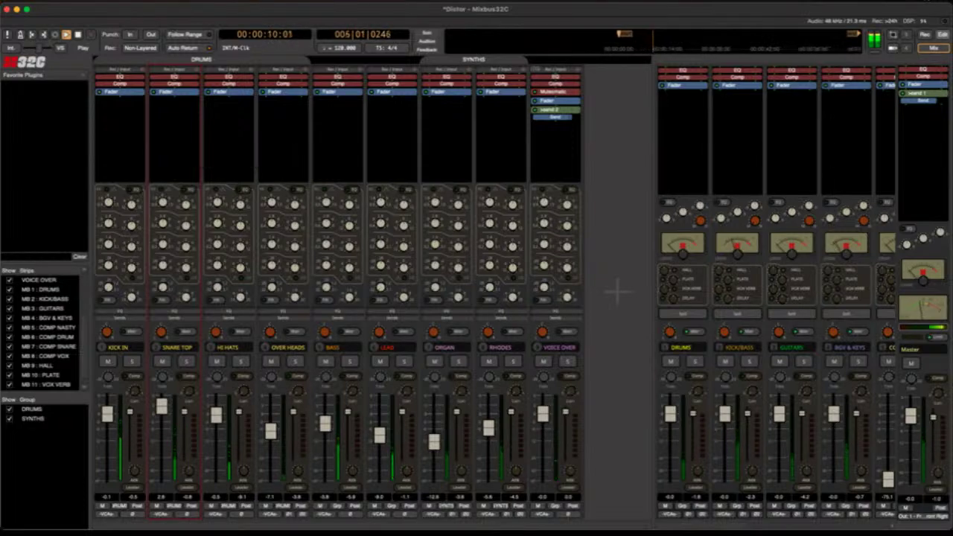
key(alt+m)
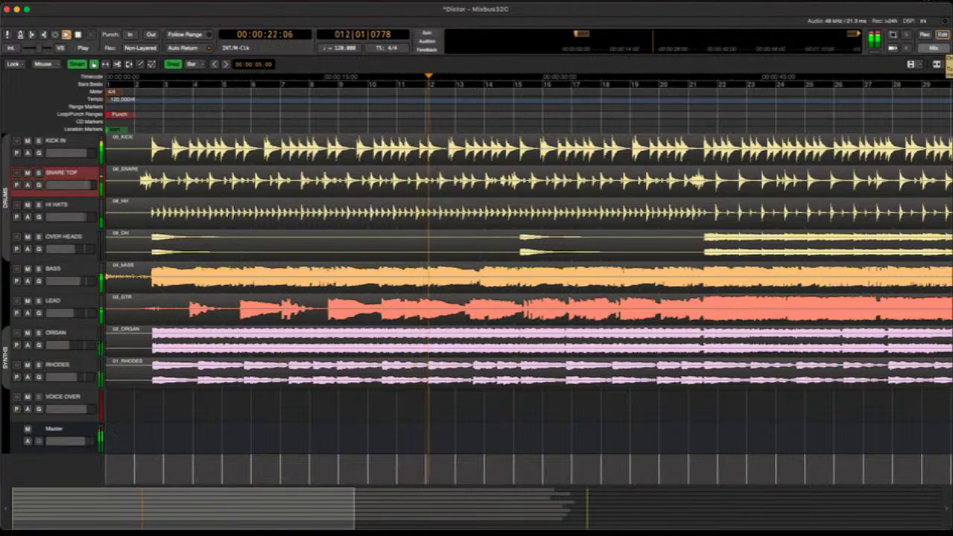
key(alt+m)
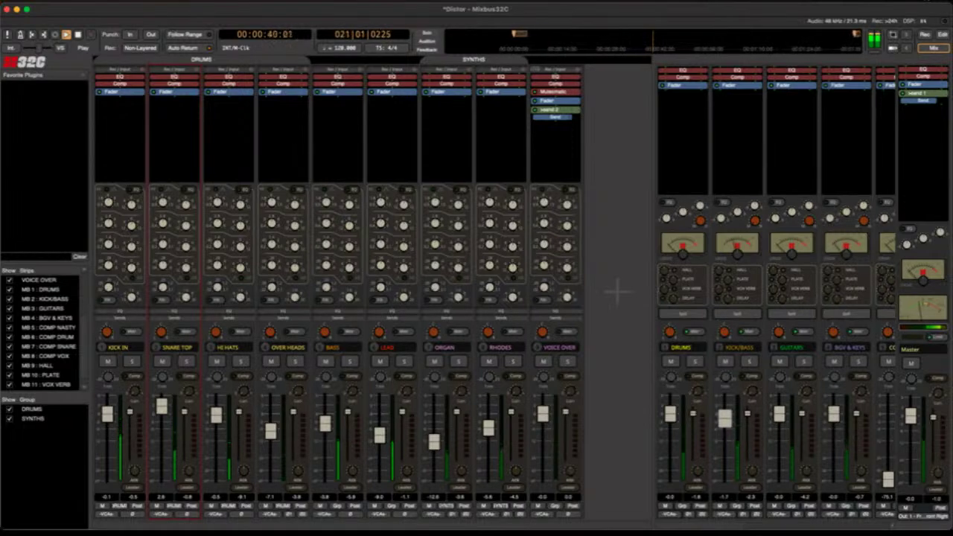
Show the mixbus sends on the channel strips and raise the OVER HEADS fader to -3.3 dB before stopping playback.
click(141, 318)
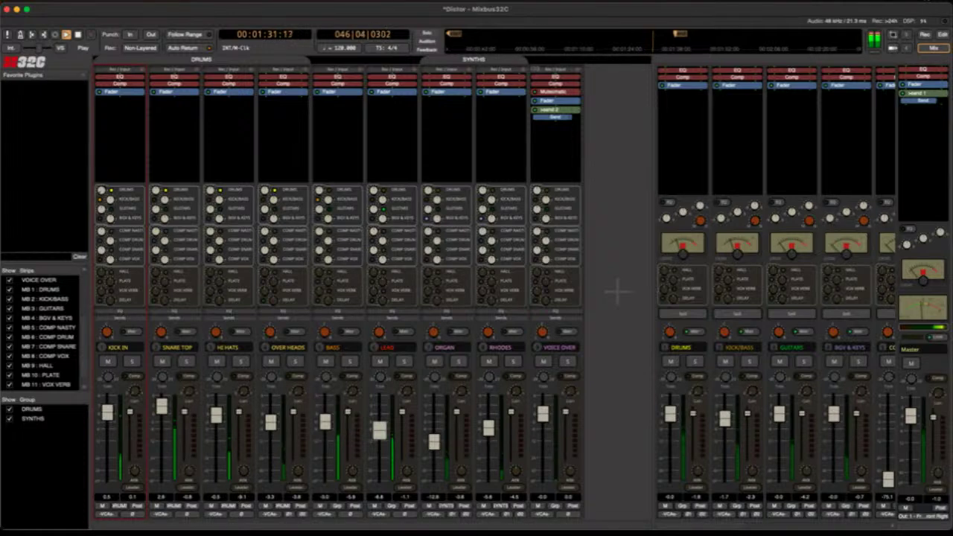
key(space)
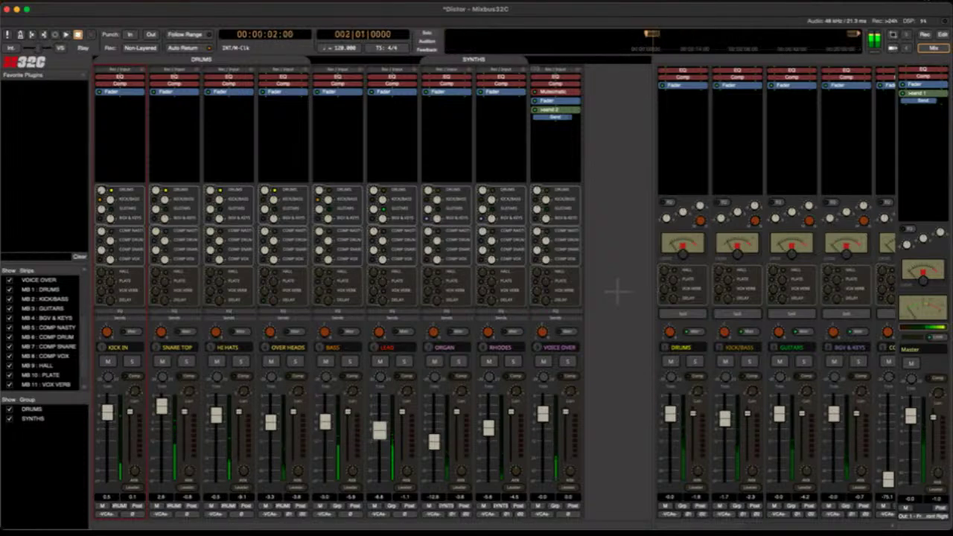
Look through the mix buses and point out the DRUMS, KICK/BASS, GUITARS and BGV & KEYS buses with temporary annotation arrows.
key(super+shift+a)
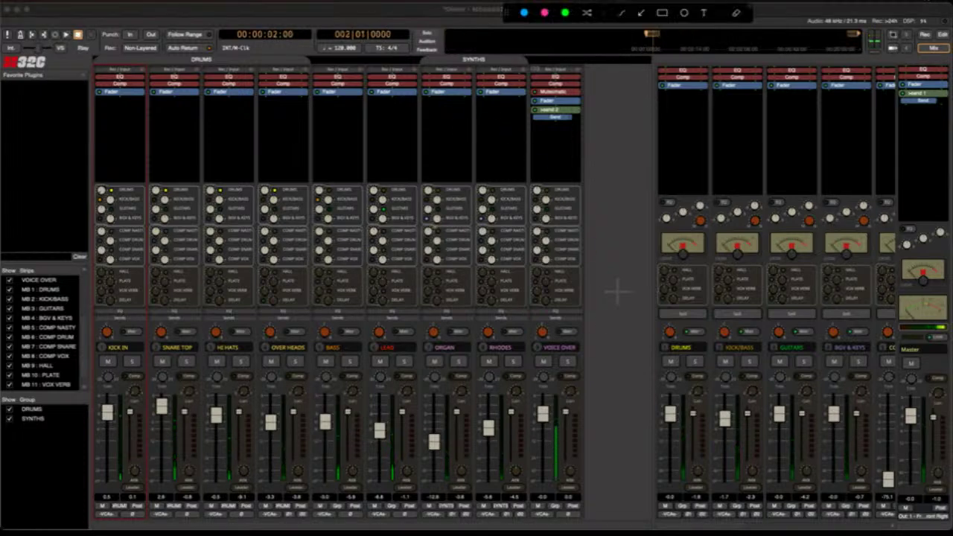
mouse_move(395, 162)
mouse_down()
mouse_move(685, 209)
mouse_move(639, 238)
mouse_move(659, 257)
mouse_up()
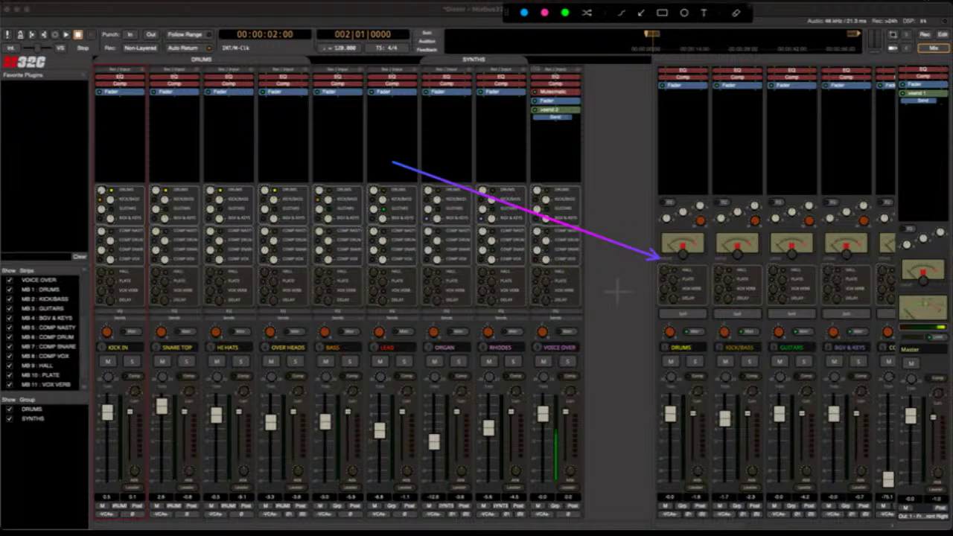
key(Escape)
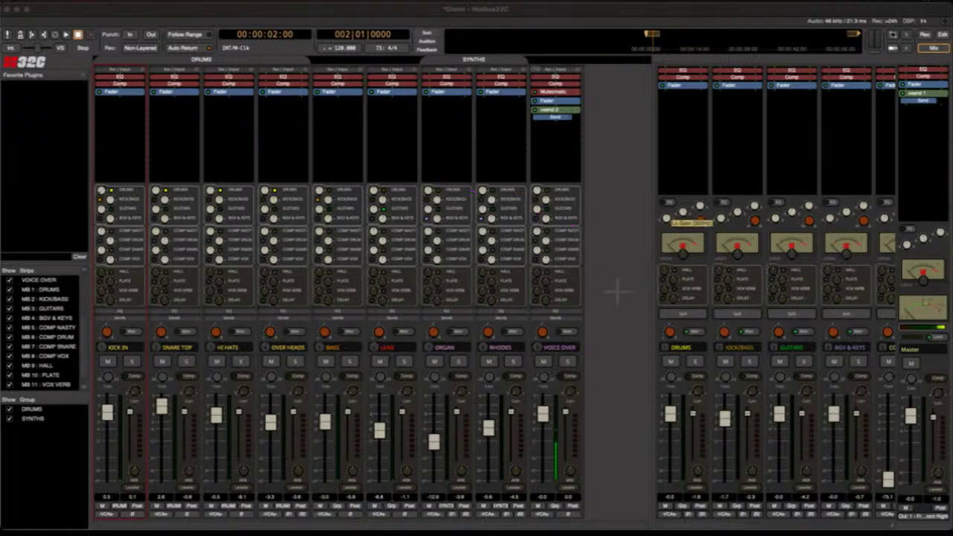
scroll(775, 298, right, 2)
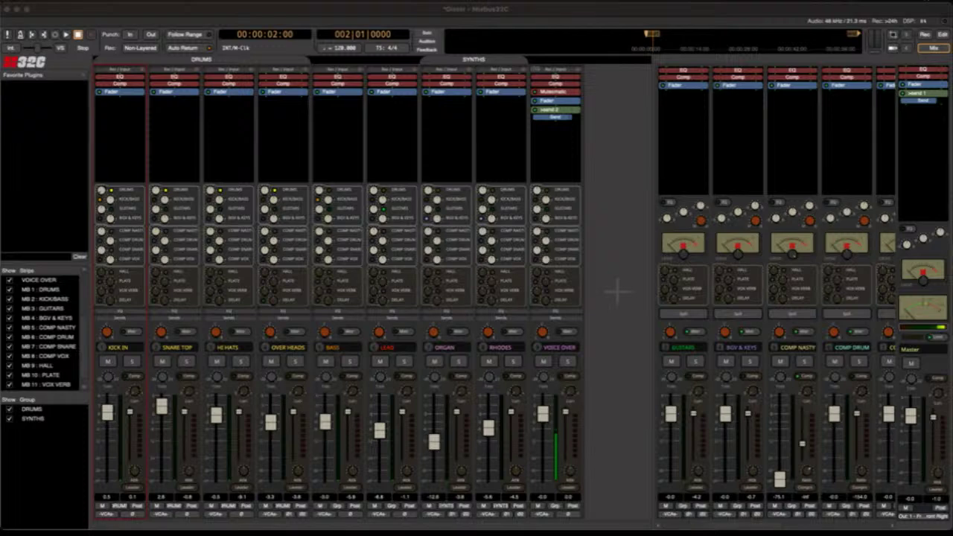
scroll(616, 290, left, 2)
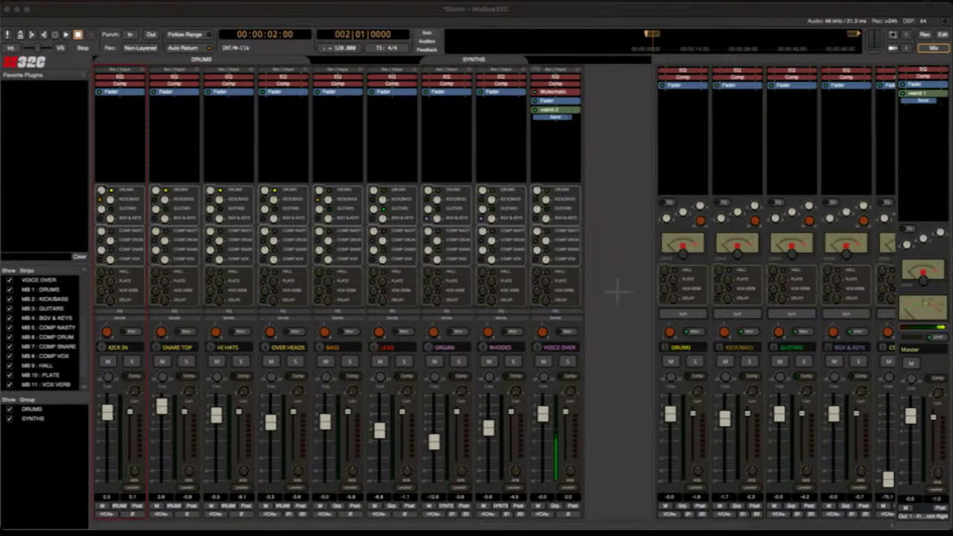
scroll(616, 290, right, 4)
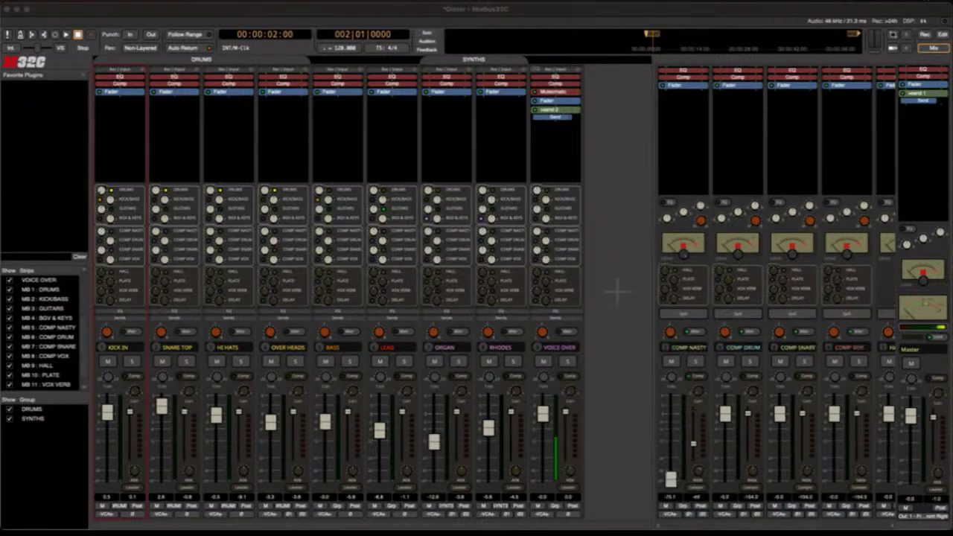
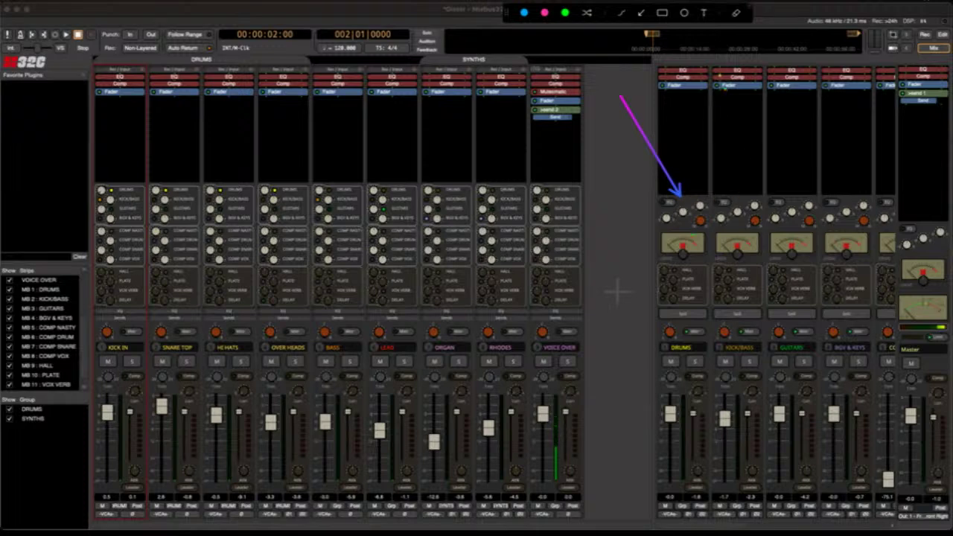
drag(721, 75, 739, 191)
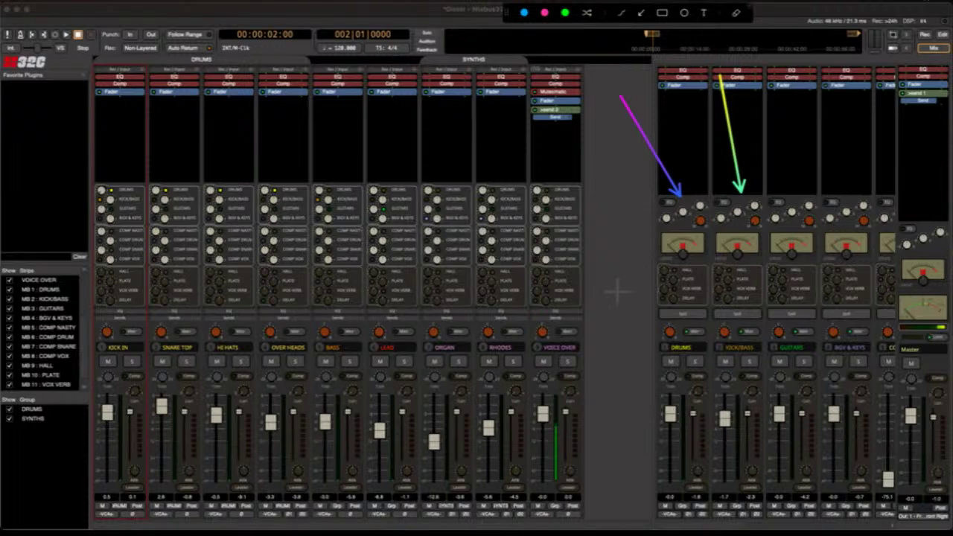
drag(794, 108, 805, 177)
drag(849, 122, 852, 159)
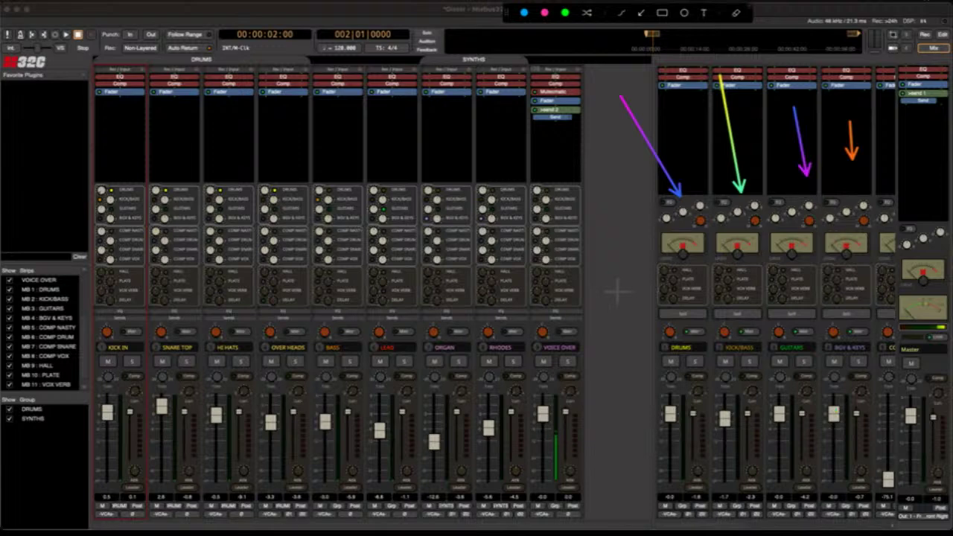
key(Escape)
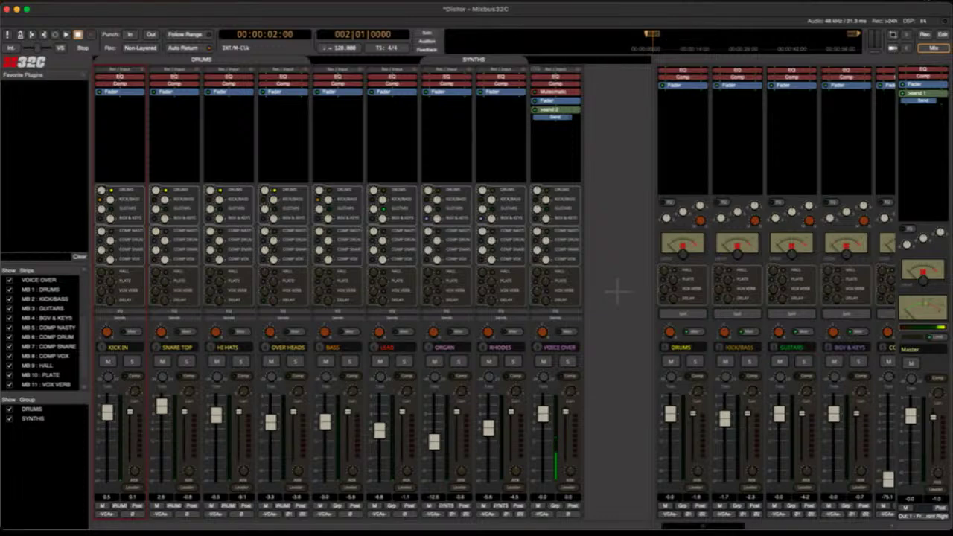
Examine the compression buses and mark COMP NASTY, COMP DRUM, COMP SNARE and COMP VOX with annotation arrows.
scroll(776, 298, right, 6)
scroll(617, 292, left, 2)
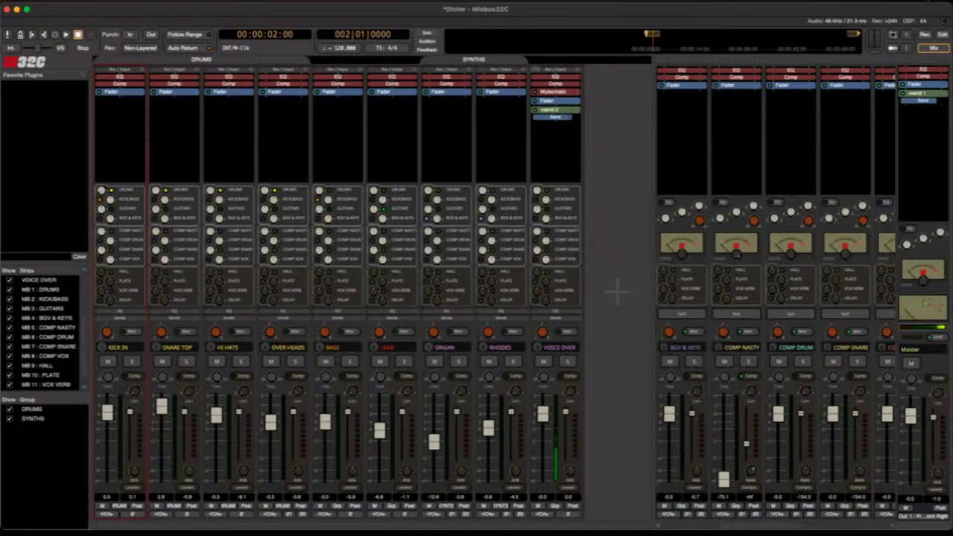
scroll(616, 291, right, 2)
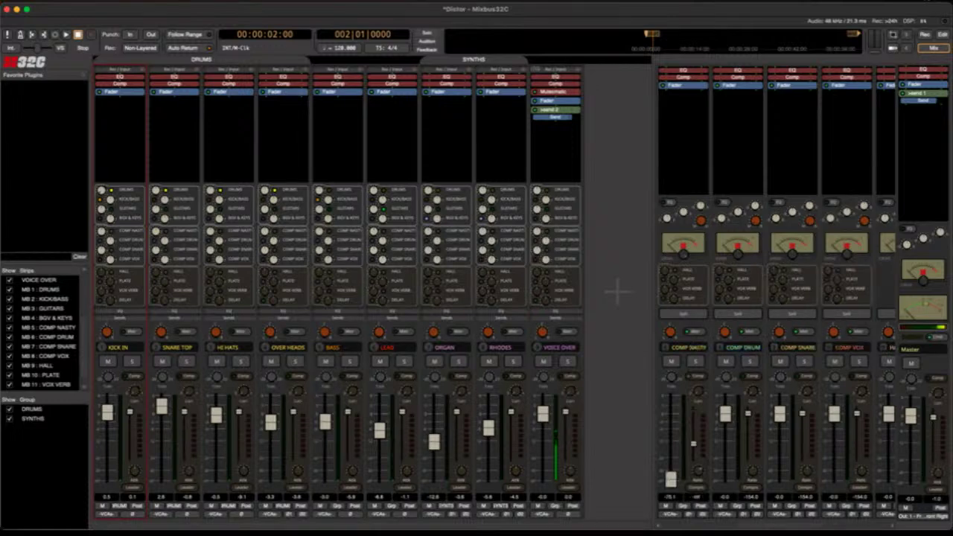
key(ctrl+alt+a)
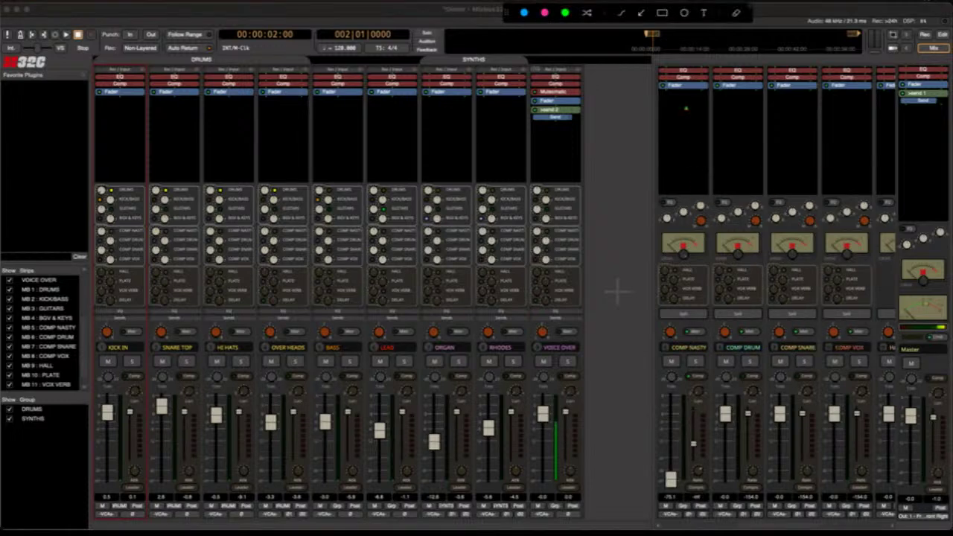
drag(680, 94, 685, 189)
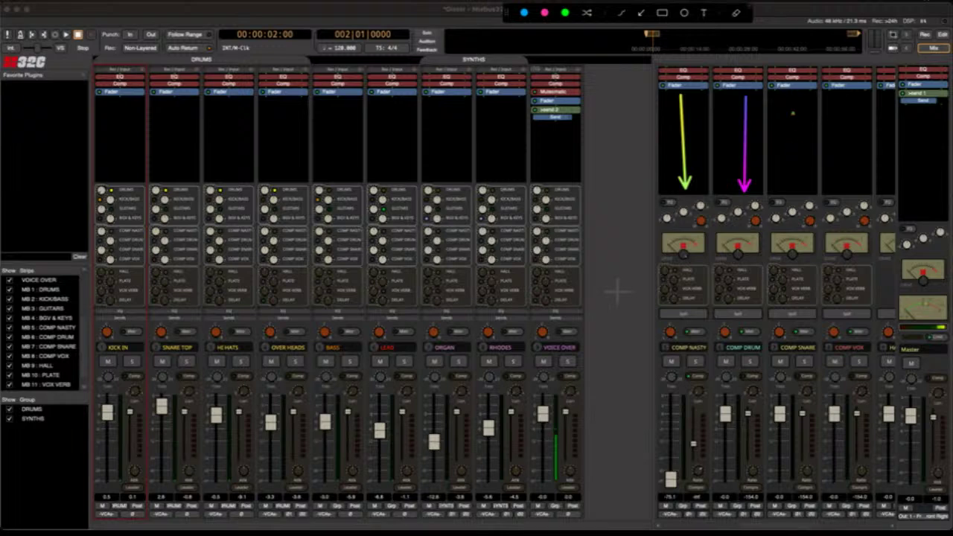
mouse_move(787, 95)
mouse_down()
mouse_move(794, 199)
mouse_move(792, 189)
mouse_up()
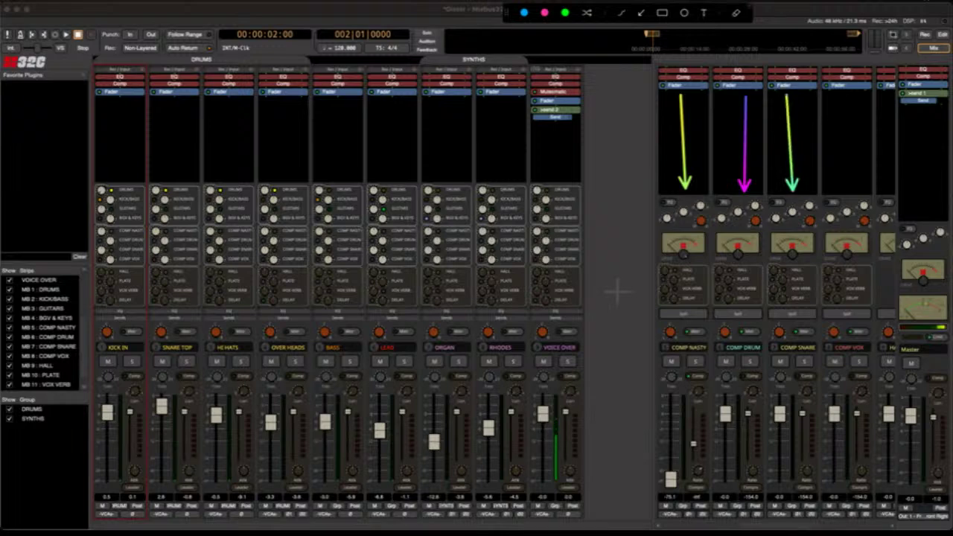
drag(849, 91, 852, 195)
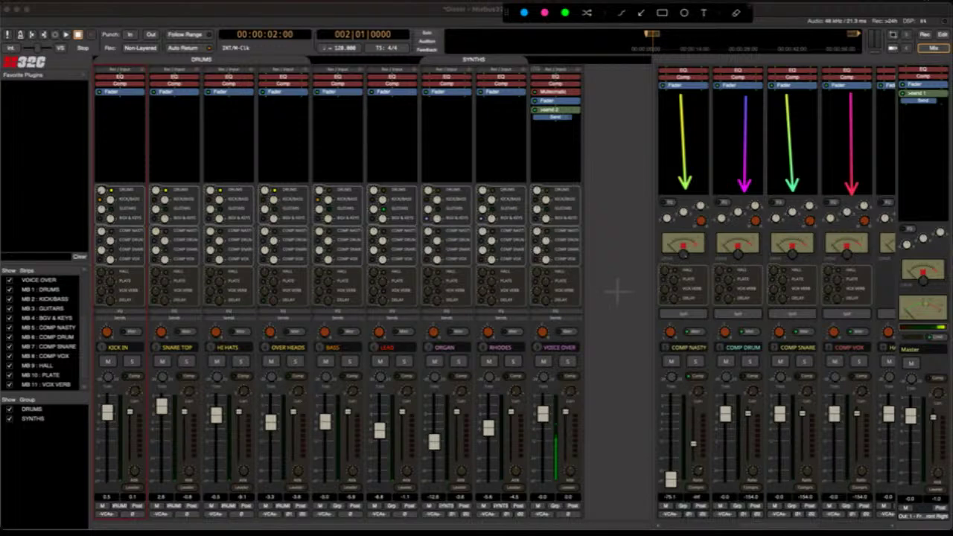
Clear the annotations and point out the HALL, PLATE, VOX VERB and DELAY effect buses with temporary annotation arrows.
key(Escape)
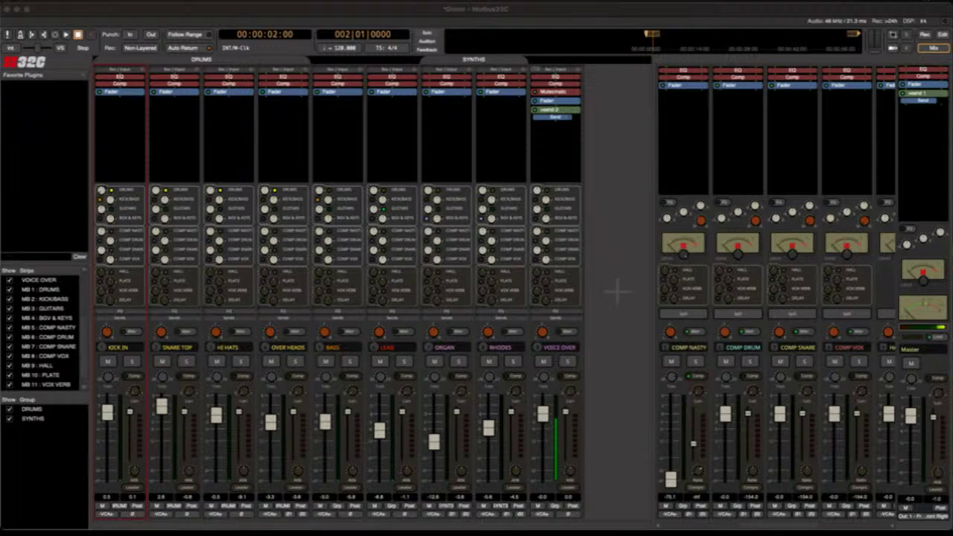
scroll(777, 293, right, 2)
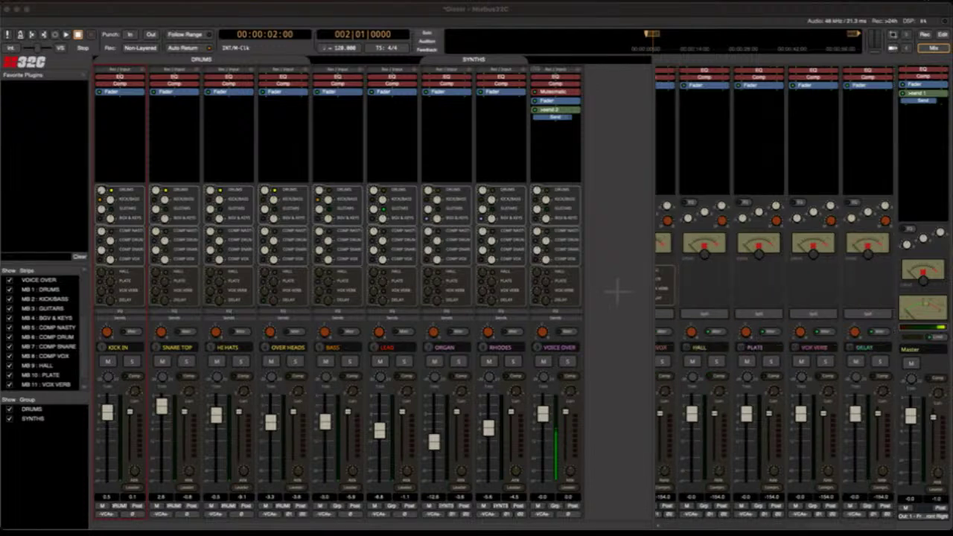
key(super+shift+a)
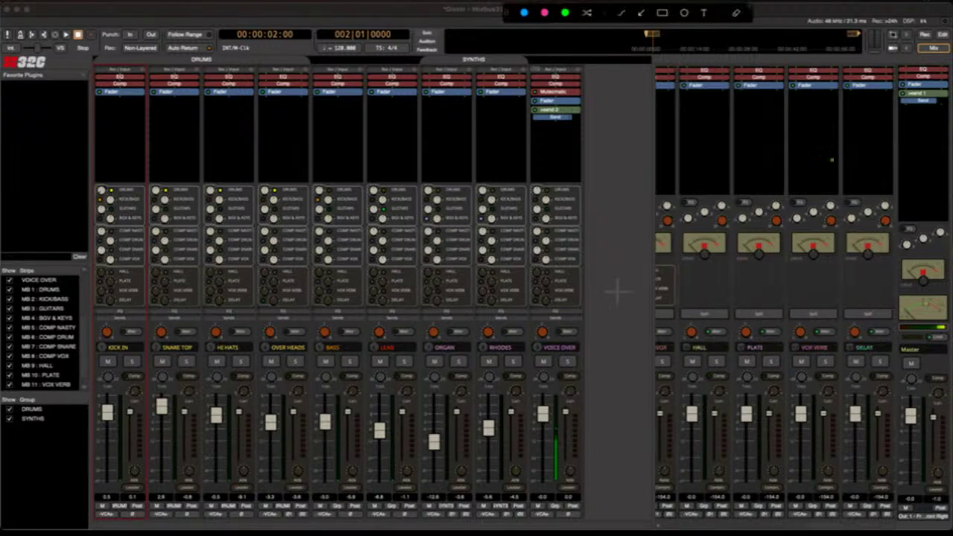
drag(687, 95, 712, 176)
drag(759, 83, 761, 172)
drag(818, 97, 818, 199)
drag(860, 107, 868, 199)
key(Escape)
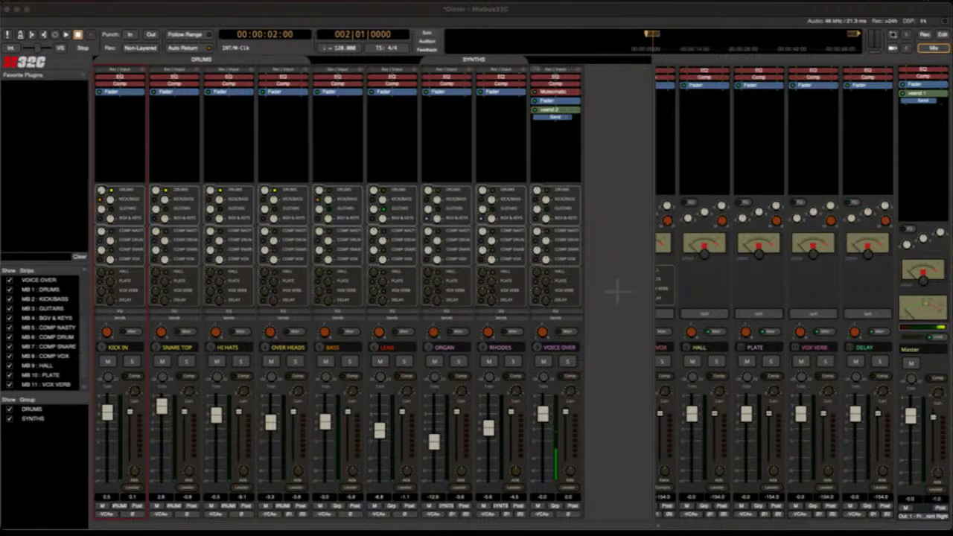
Mark the bus send sections on KICK IN, SNARE TOP and HI HATS plus the KICK IN name with temporary annotation arrows.
scroll(617, 292, left, 5)
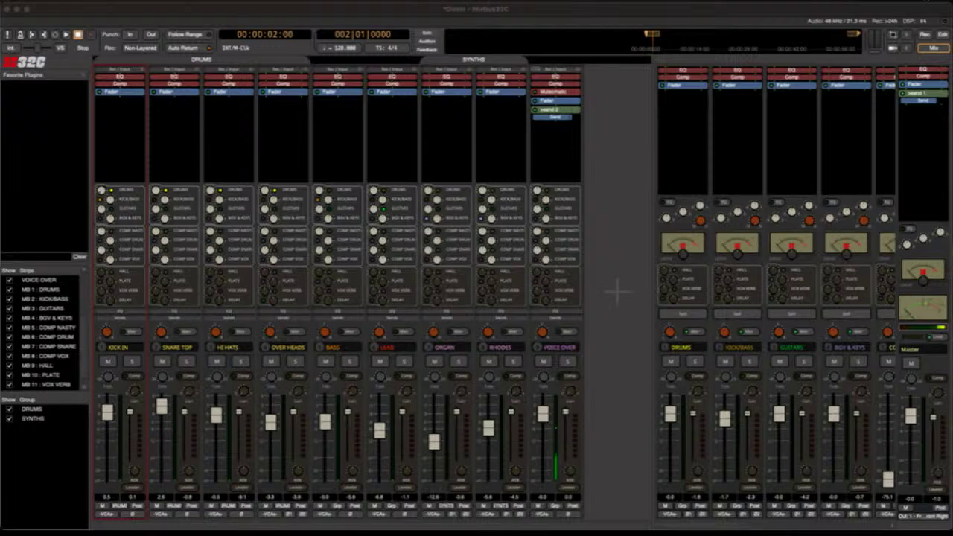
drag(103, 104, 116, 177)
drag(183, 109, 181, 162)
drag(234, 108, 234, 179)
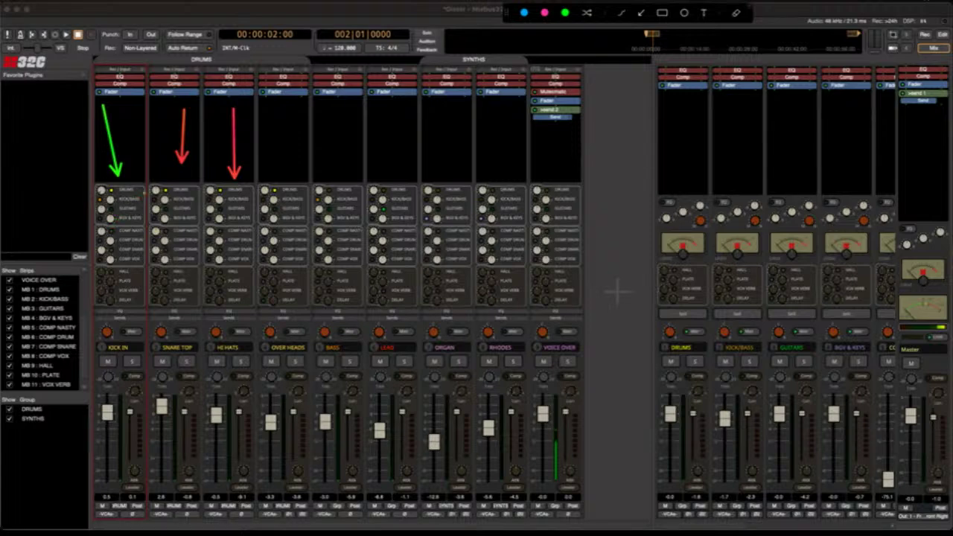
mouse_move(47, 466)
mouse_down()
mouse_move(112, 343)
mouse_move(123, 344)
mouse_up()
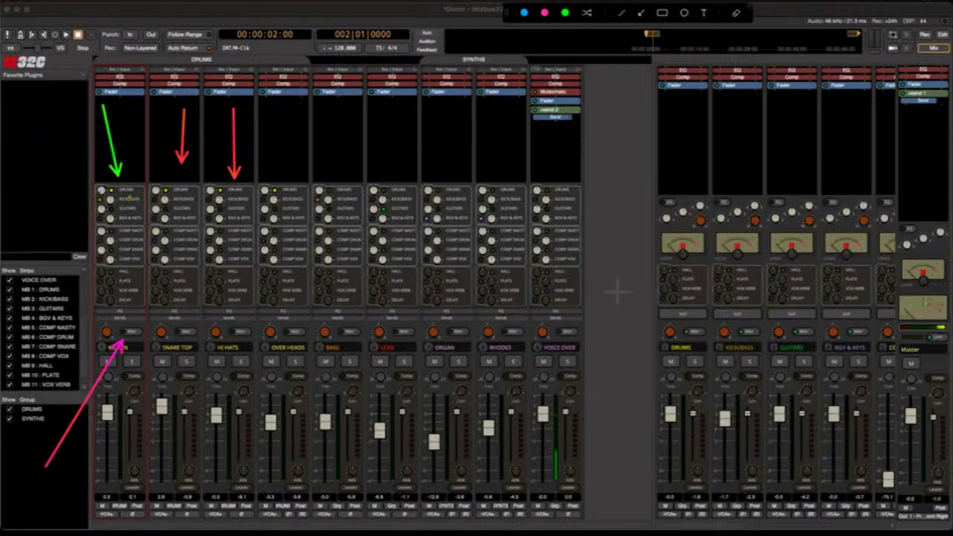
key(Escape)
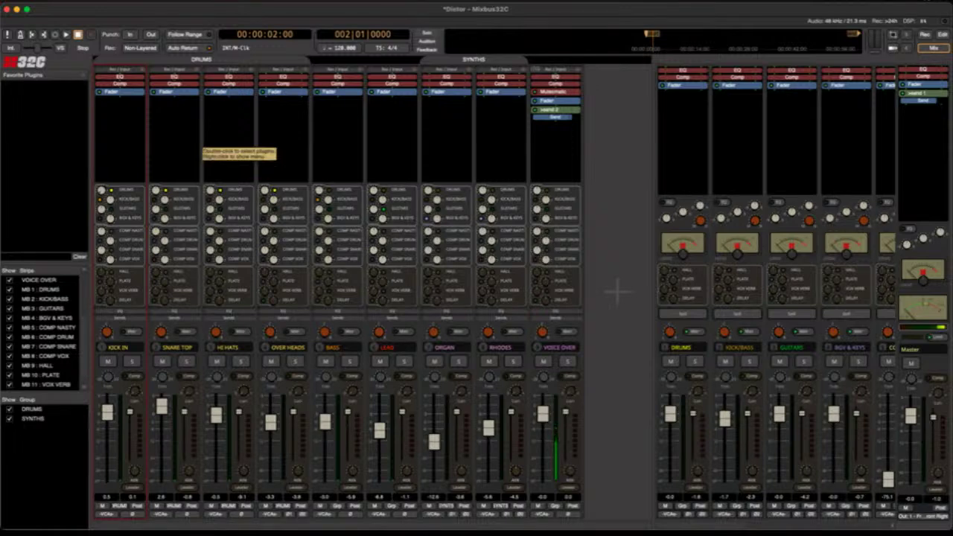
Play the song from bar 2 while setting the SNARE TOP fader to 3.2 dB and the BASS fader to -4.8 dB.
key(space)
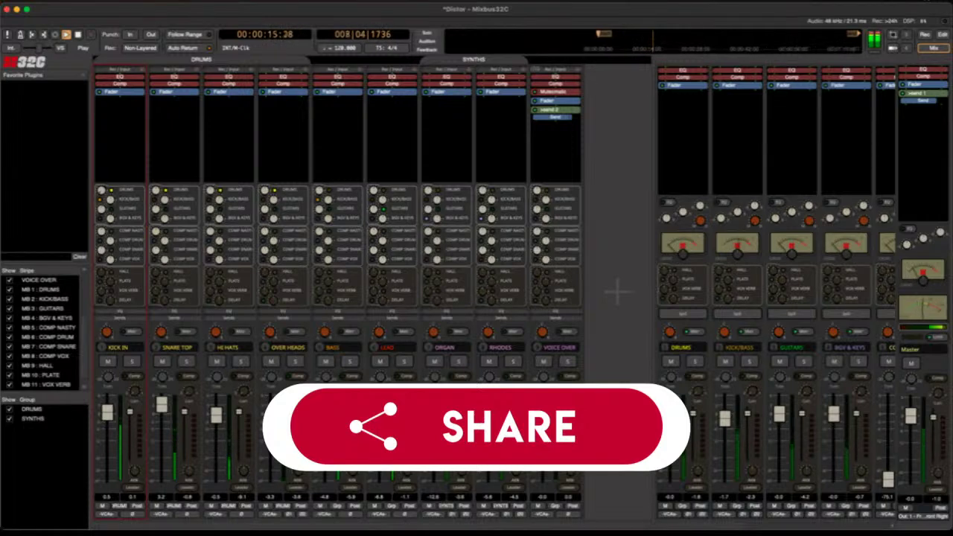
key(space)
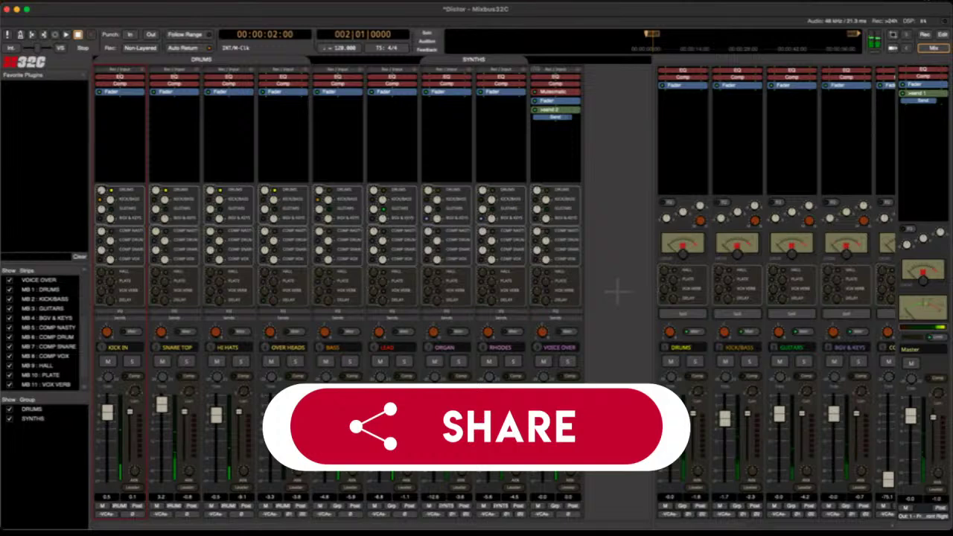
Show the channel EQs, point out KICK IN's with an arrow, and enable its filter, sweeping to 125.0 Hz during soloed playback.
key(s)
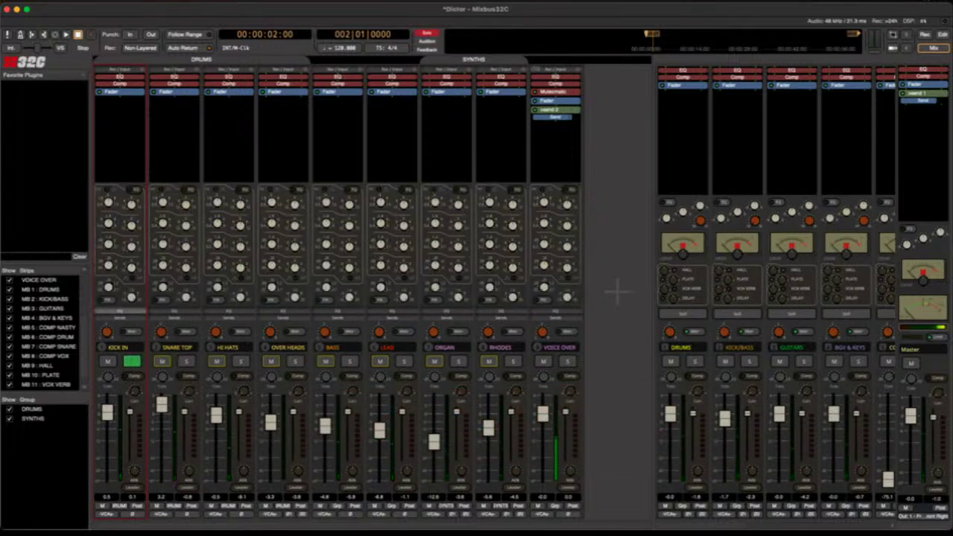
key(ctrl+shift+a)
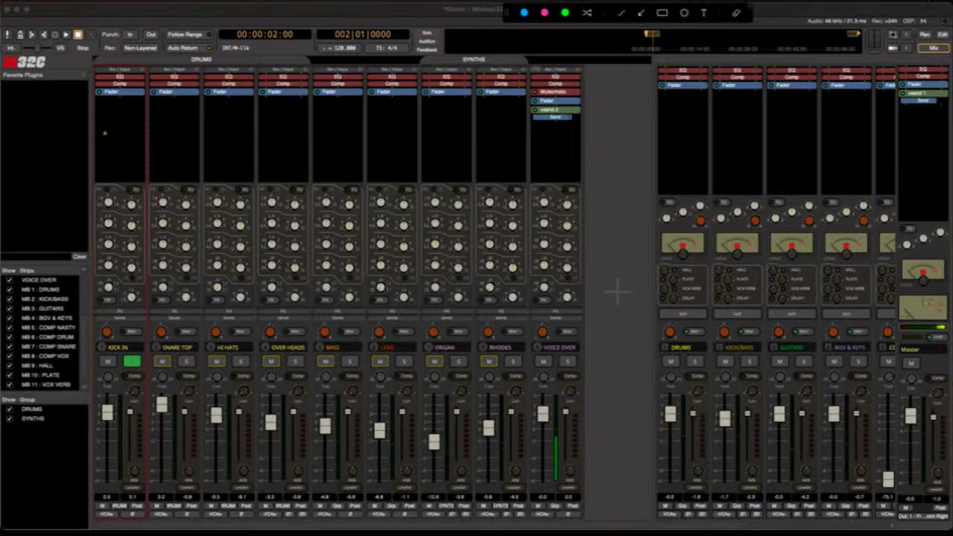
drag(99, 113, 115, 175)
key(Escape)
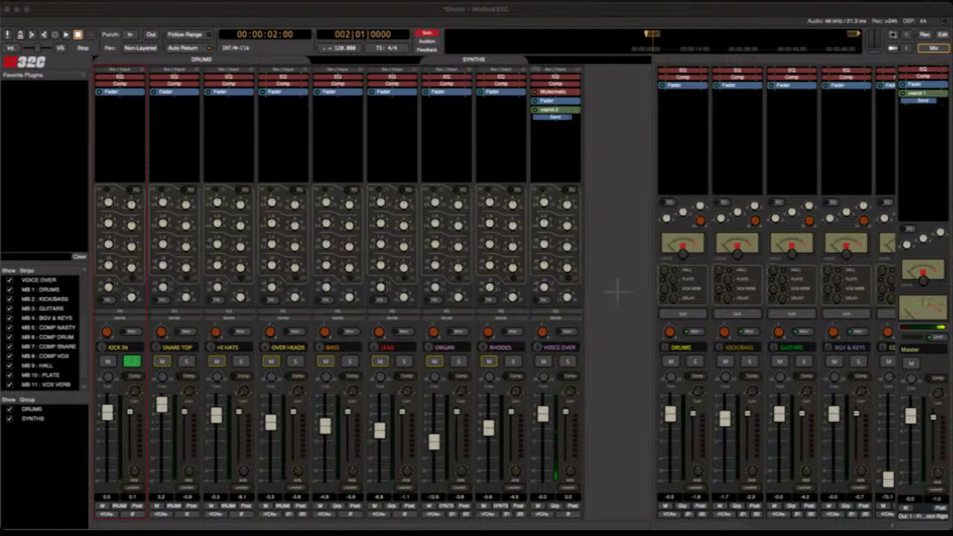
key(space)
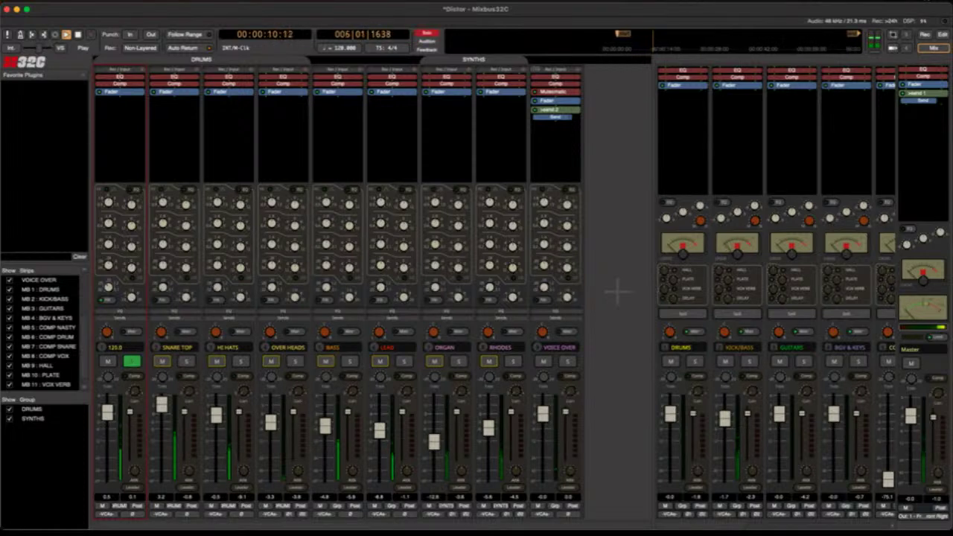
key(space)
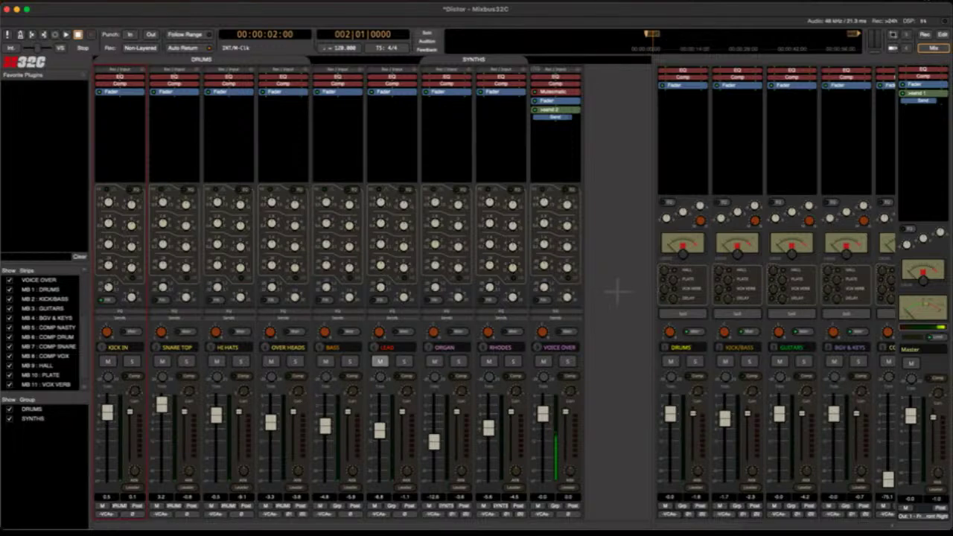
Solo the KICK/BASS bus and, during playback, enable the filter on the BASS channel and lower its fader.
click(749, 361)
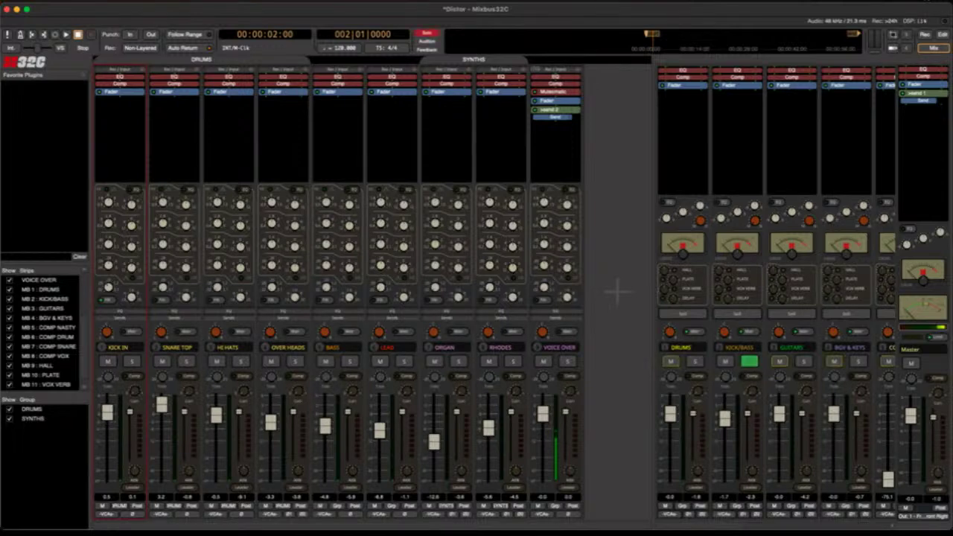
key(space)
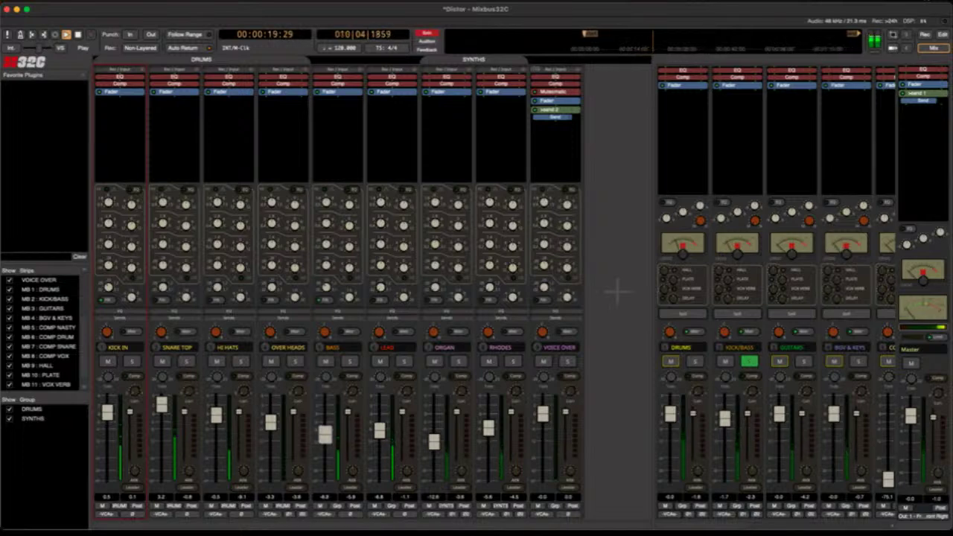
key(space)
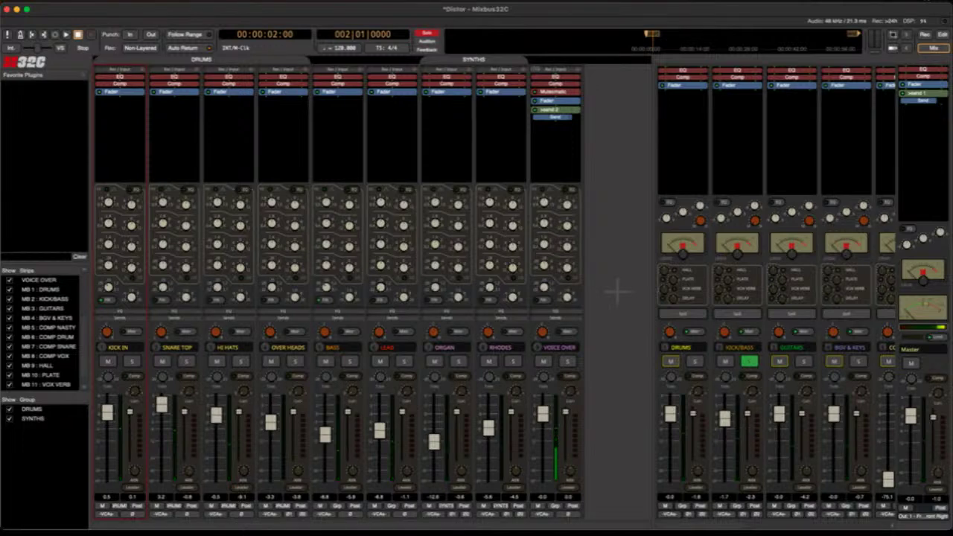
Mark the BASS channel EQ with a temporary arrow, replay the song from bar 2 and release the KICK/BASS bus solo.
drag(295, 244, 320, 279)
key(Escape)
key(space)
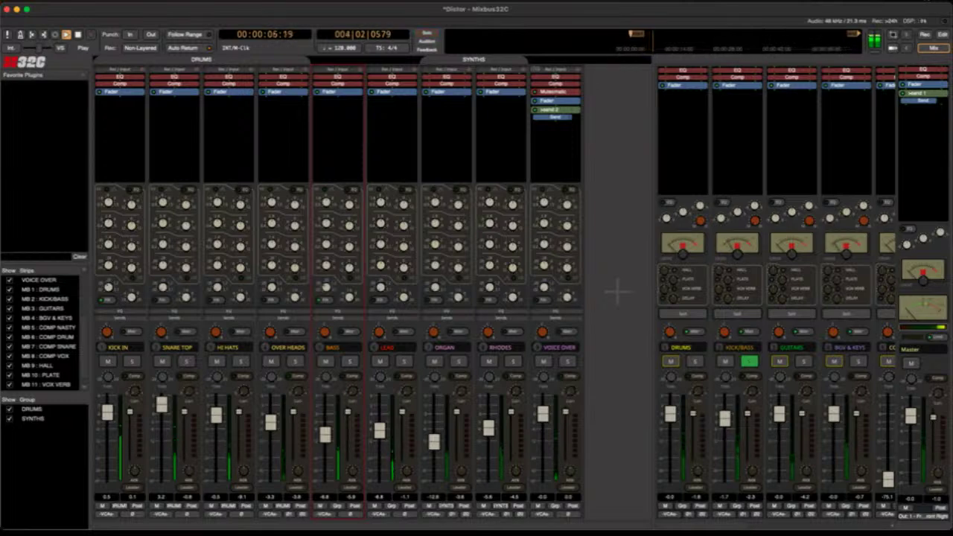
key(space)
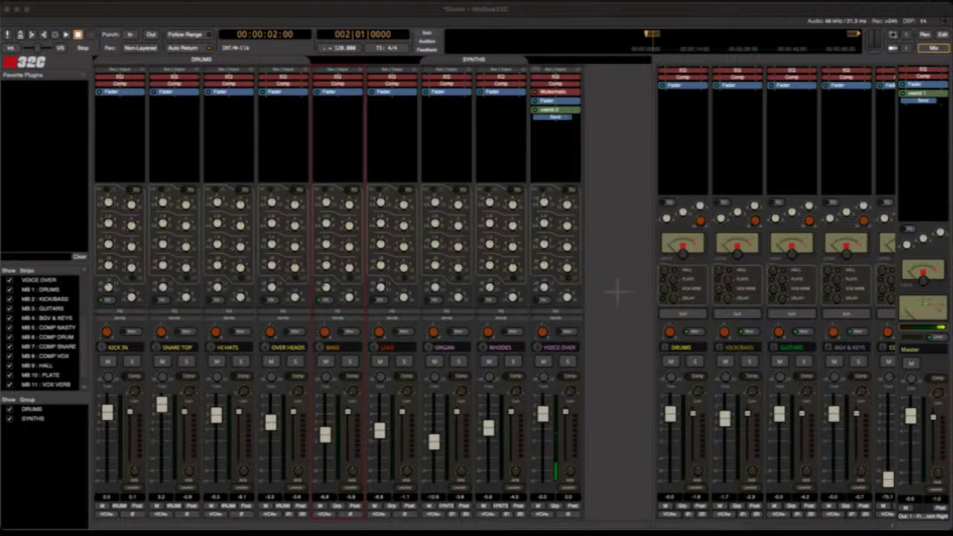
Enable the KICK IN EQ and sweep a 6.6 dB boost at 3.42k during soloed playback, pointing out the EQ before releasing the solo.
key(space)
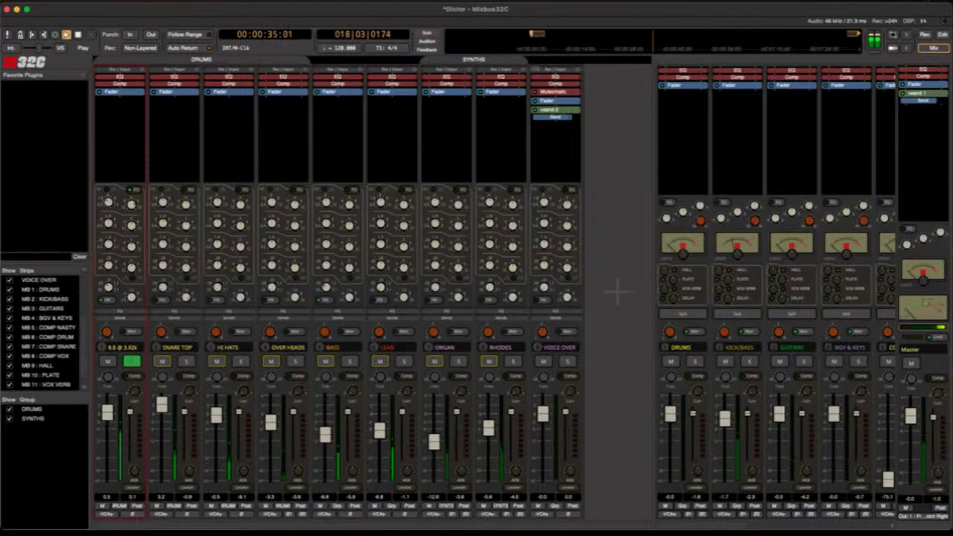
key(space)
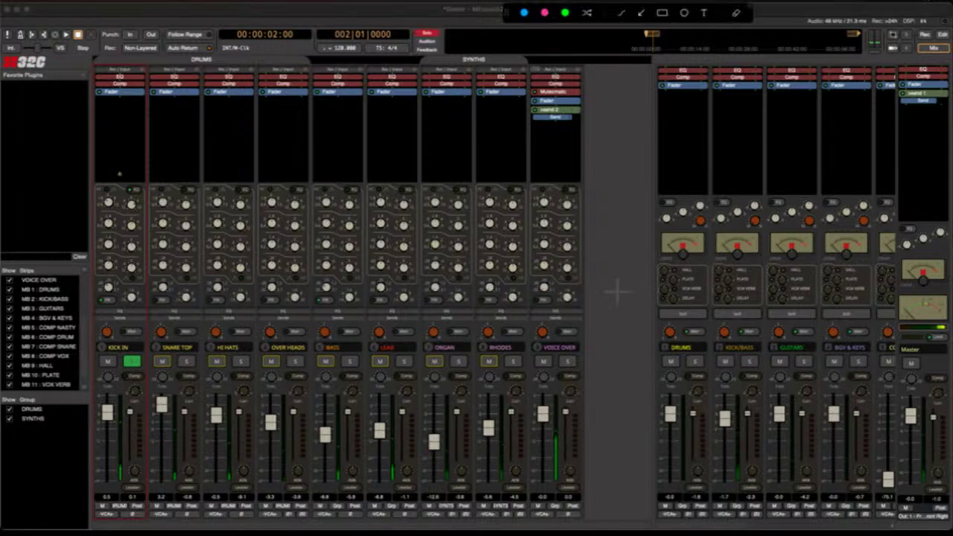
drag(109, 123, 110, 190)
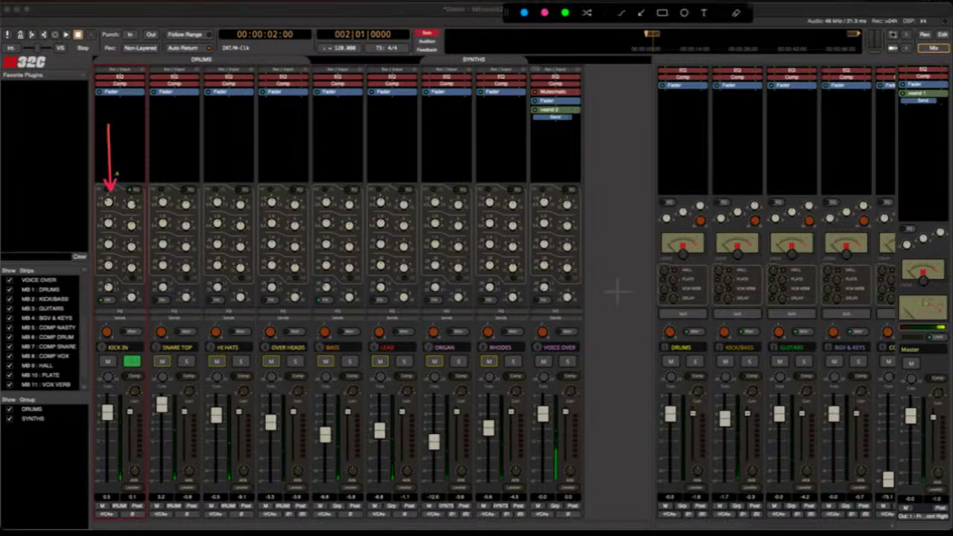
key(Escape)
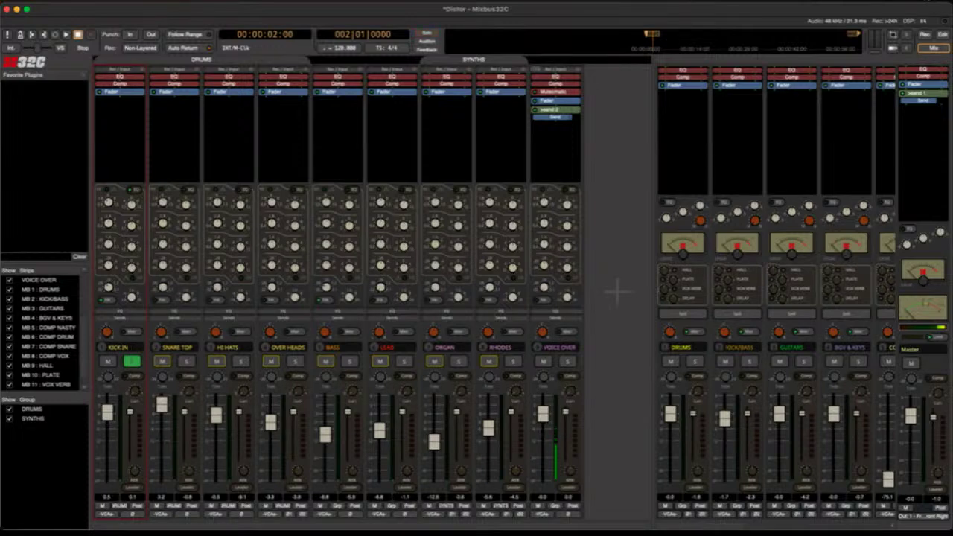
click(132, 361)
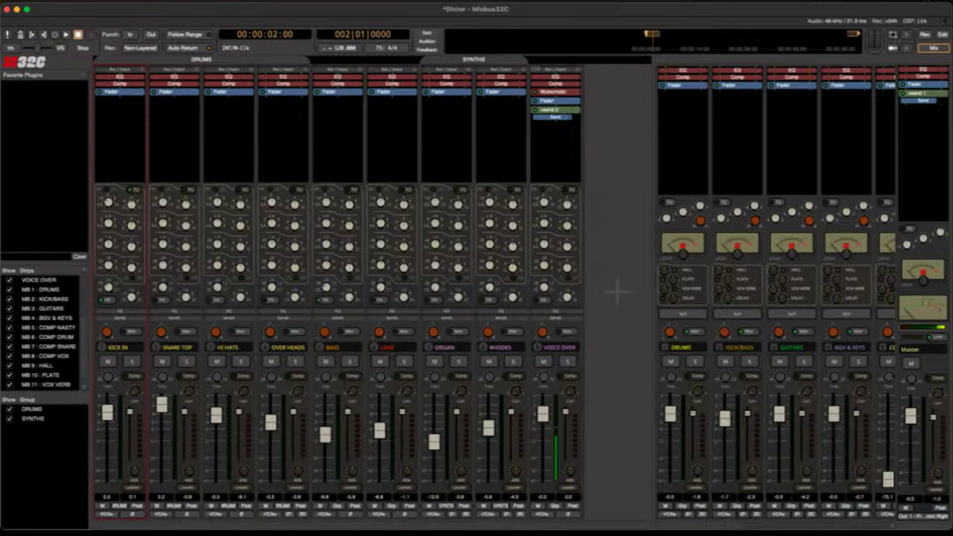
During full-mix playback, set the faders of SNARE TOP to 0.4 dB, LEAD to -11.0 dB and BGV & KEYS to -5.4 dB.
key(space)
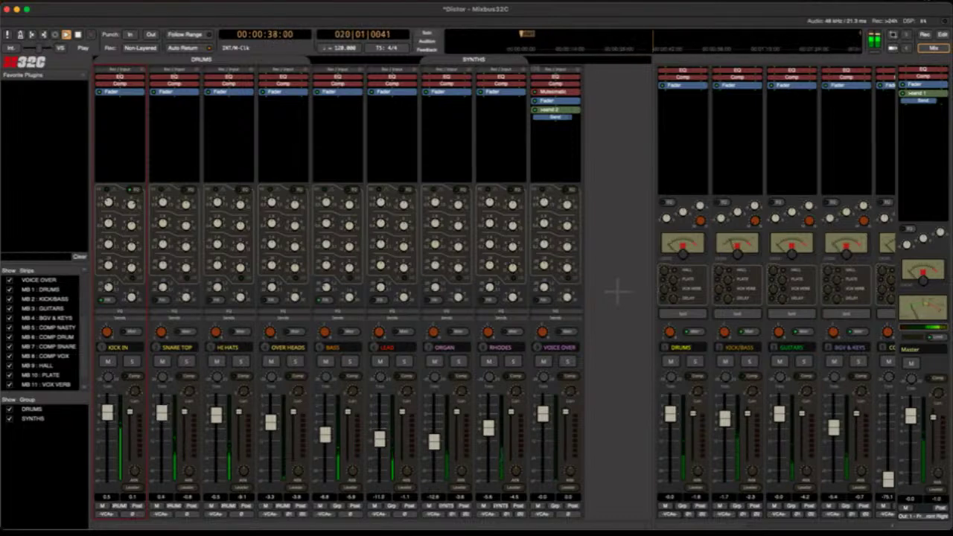
key(space)
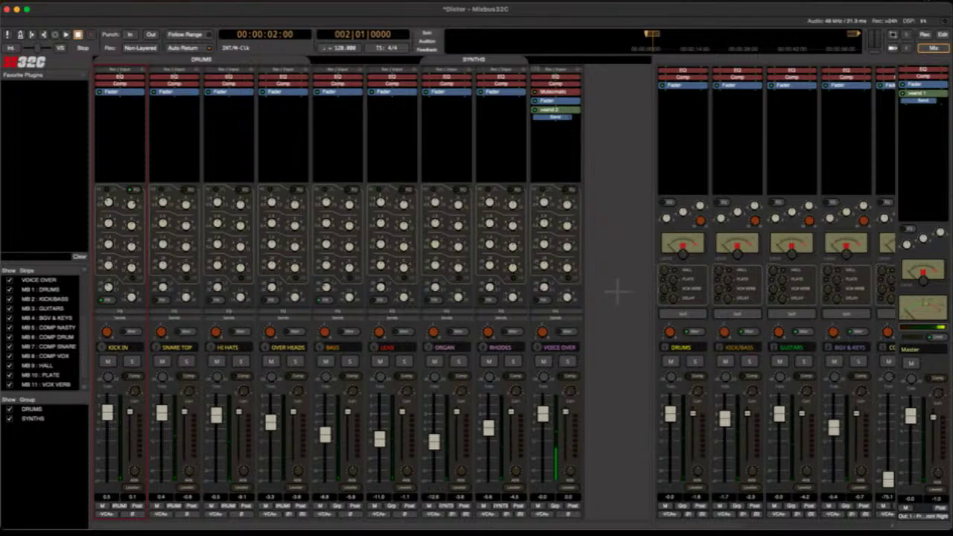
Mark KICK IN's low EQ band with a temporary arrow and adjust the channel's EQ at 1.40k during soloed playback.
drag(73, 212, 98, 254)
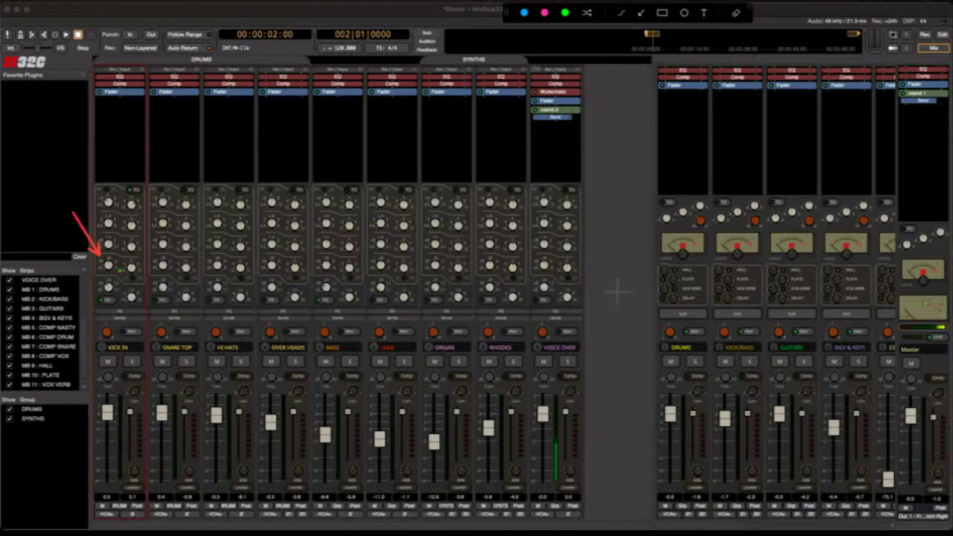
key(Escape)
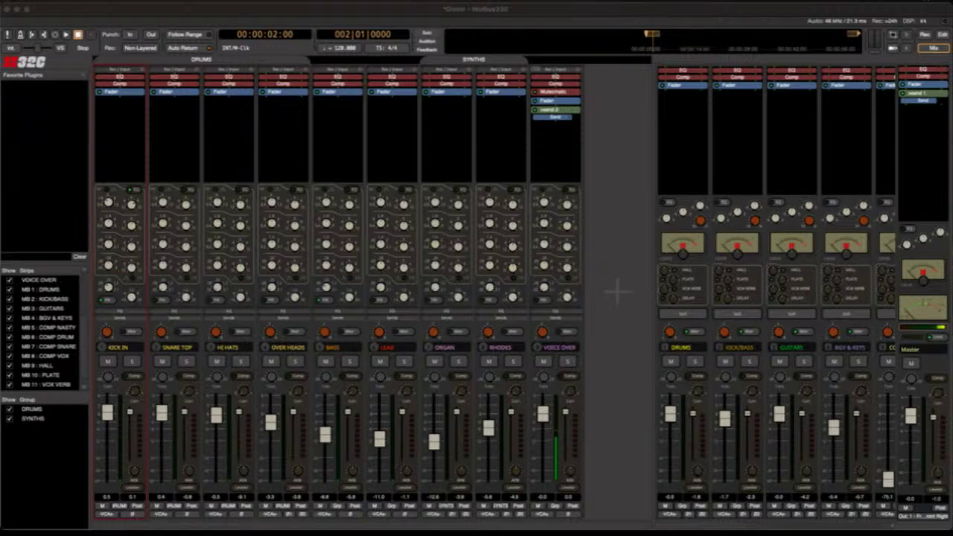
click(131, 361)
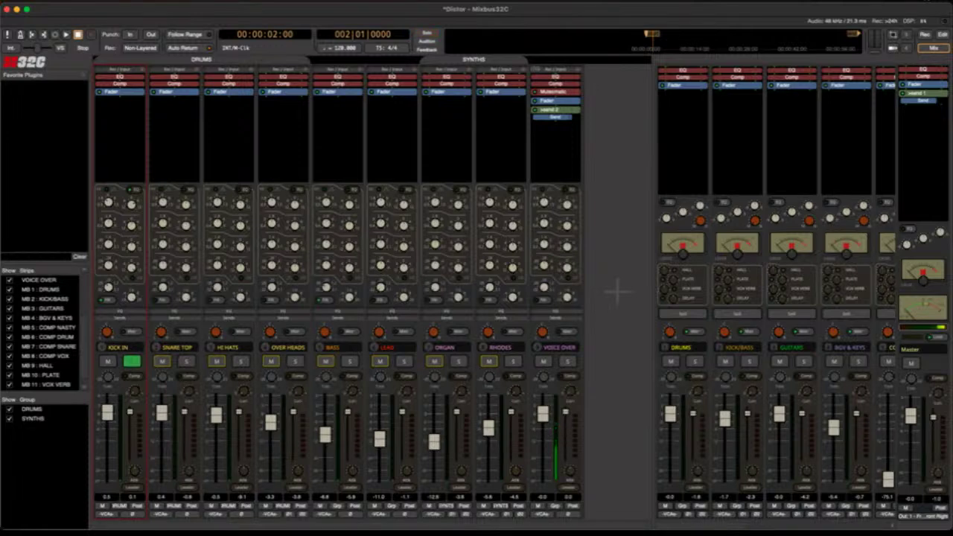
key(space)
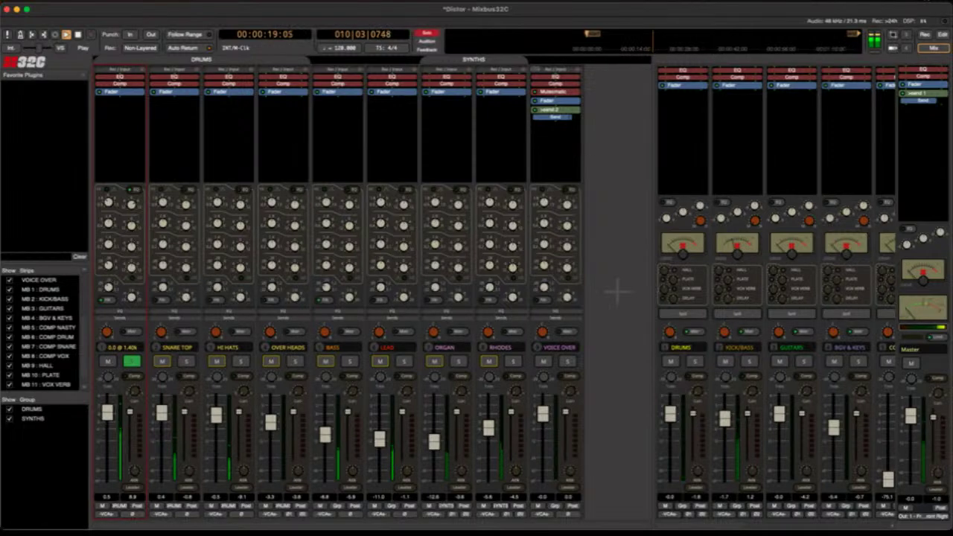
key(space)
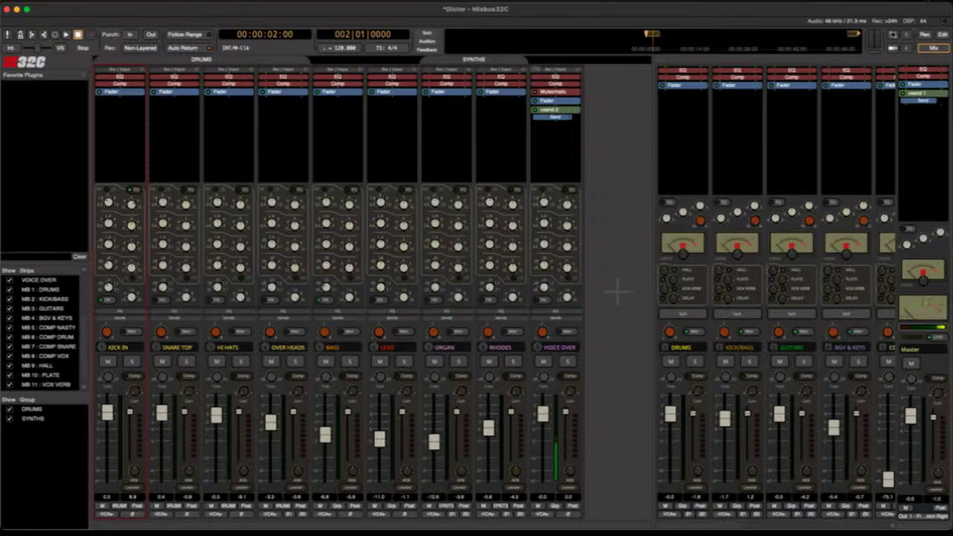
Play the full mix from bar 2 and briefly solo the KICK/BASS bus to compare it with the whole mix.
key(space)
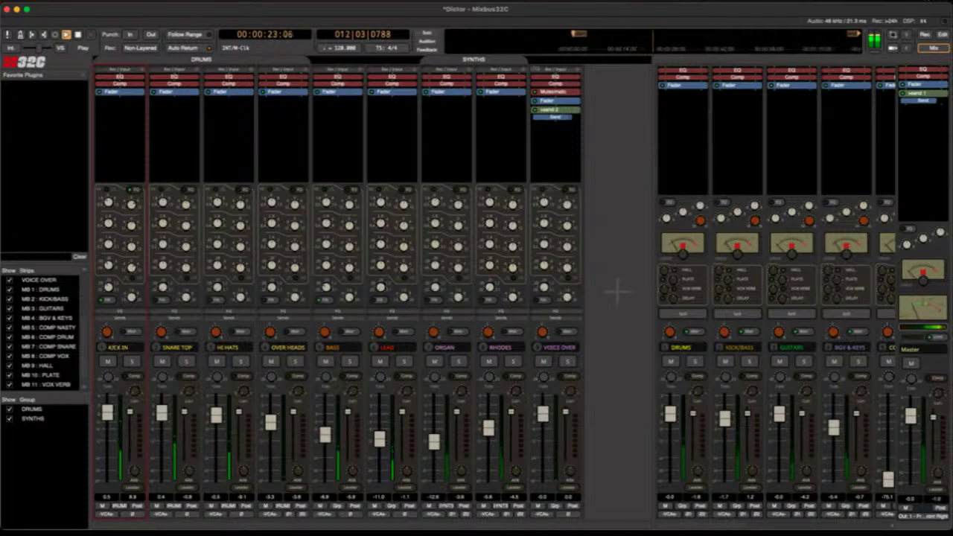
click(749, 361)
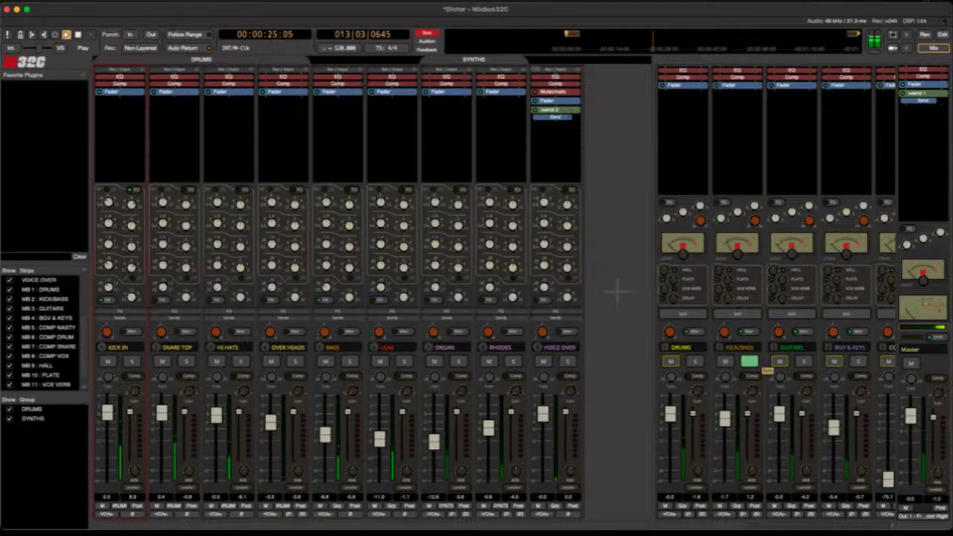
click(749, 361)
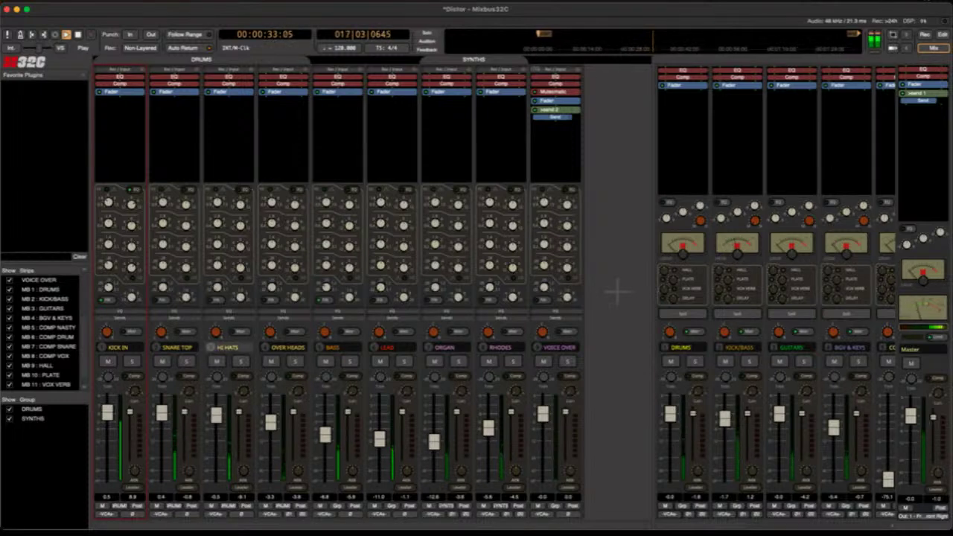
Briefly solo HI HATS during full-mix playback, mute the LEAD channel and stop the transport.
click(241, 362)
click(240, 362)
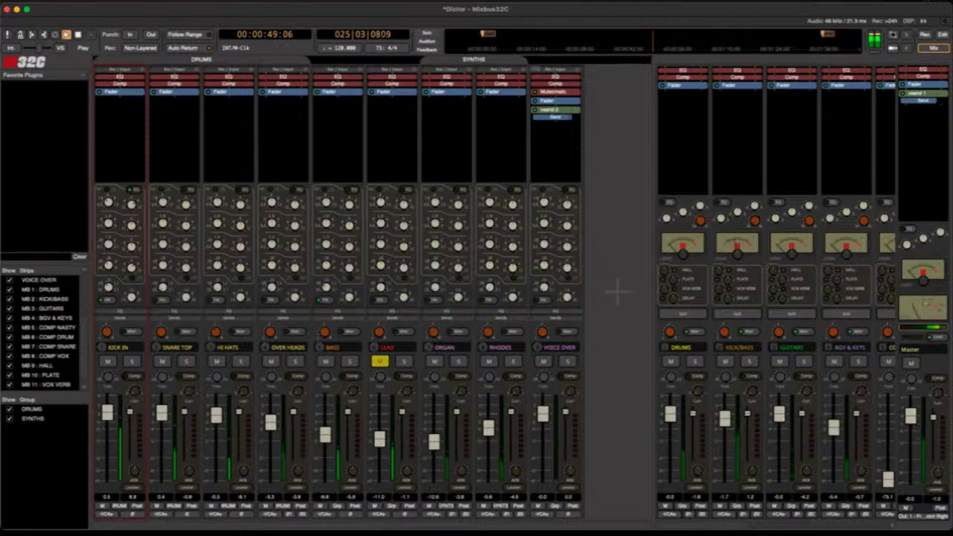
key(space)
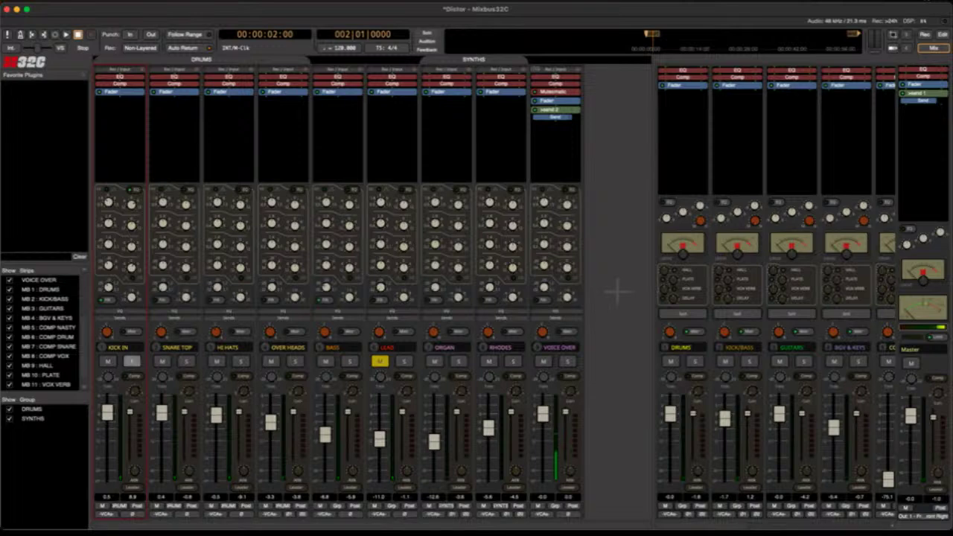
With KICK IN soloed, sweep a 13.0 dB EQ boost to 433.3 Hz, reset the band's gain to 0.0 and release the solo.
click(131, 361)
drag(131, 246, 132, 240)
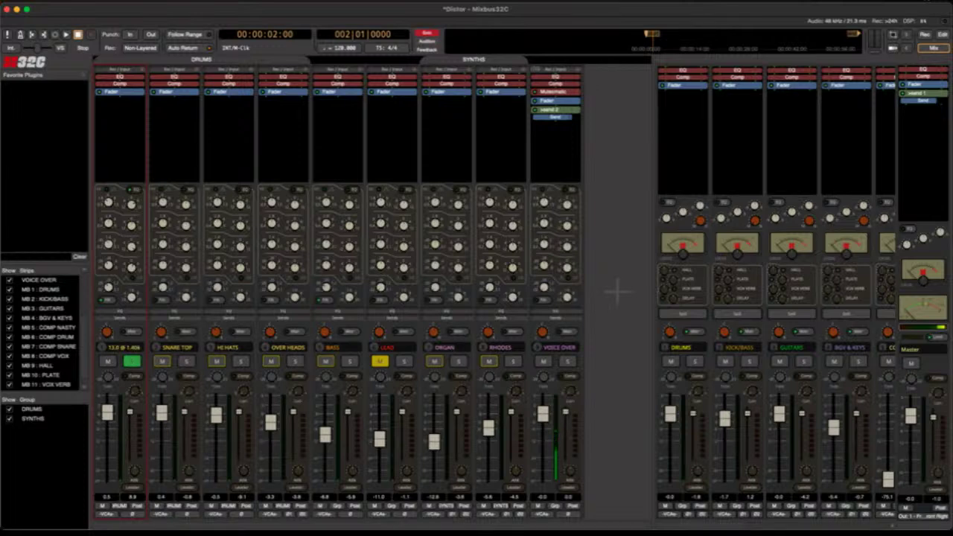
key(space)
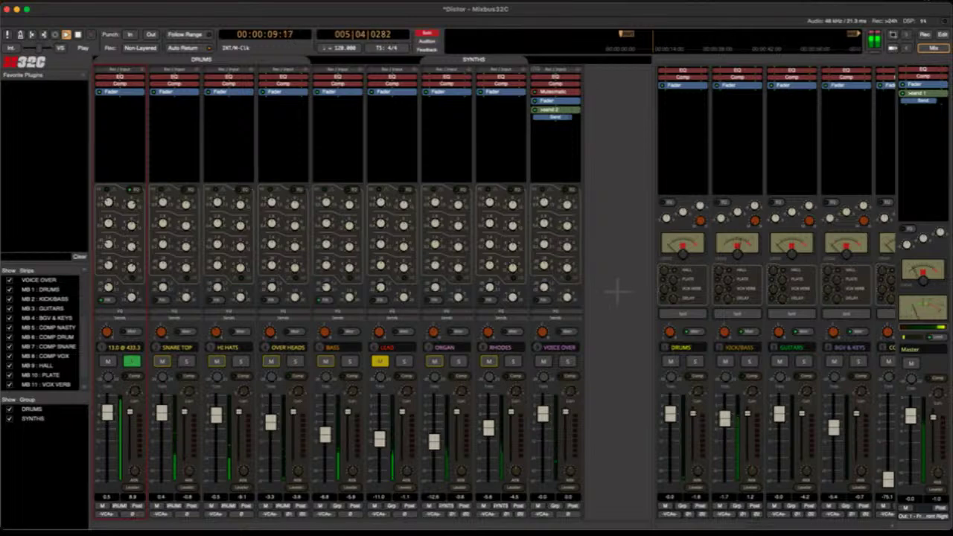
key(space)
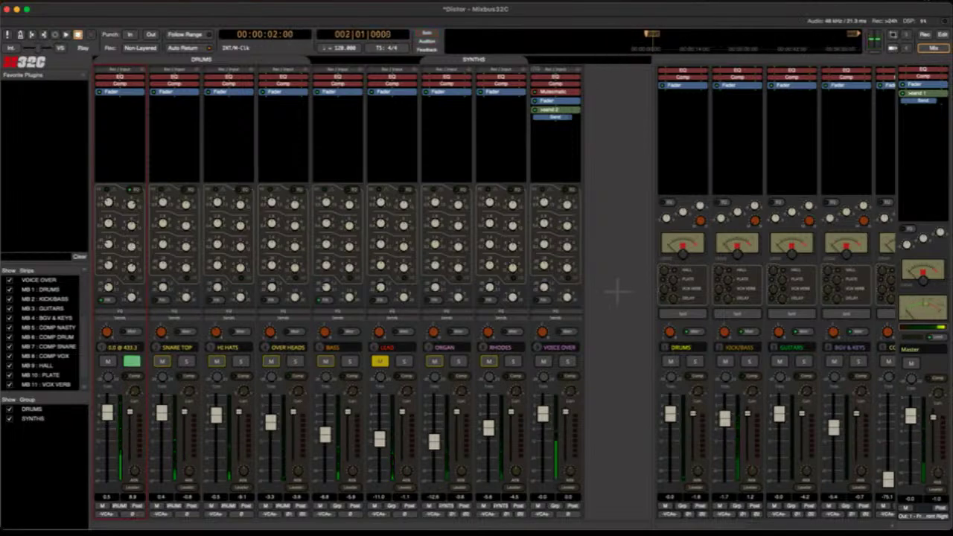
click(132, 361)
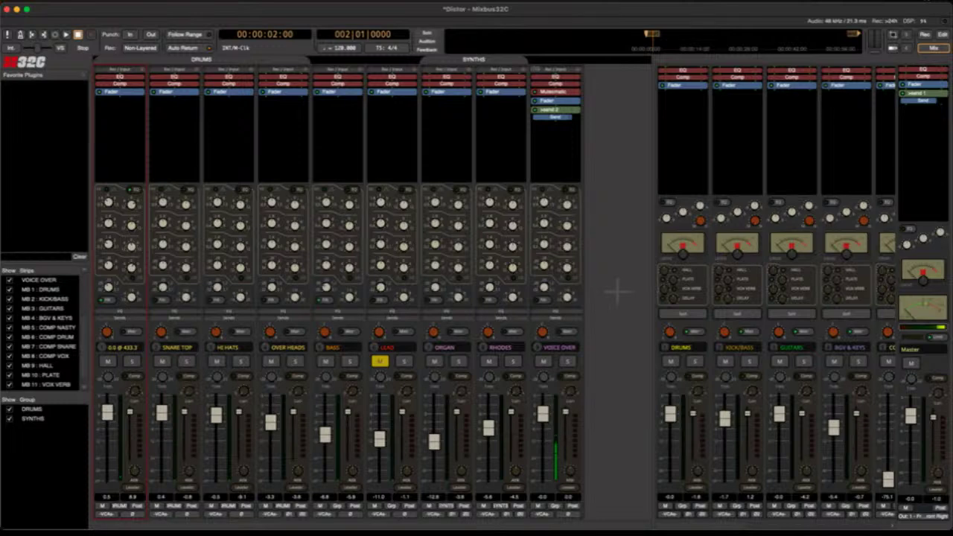
Set KICK IN's EQ band to -3.7 dB at 433.3 Hz during full-mix playback.
key(space)
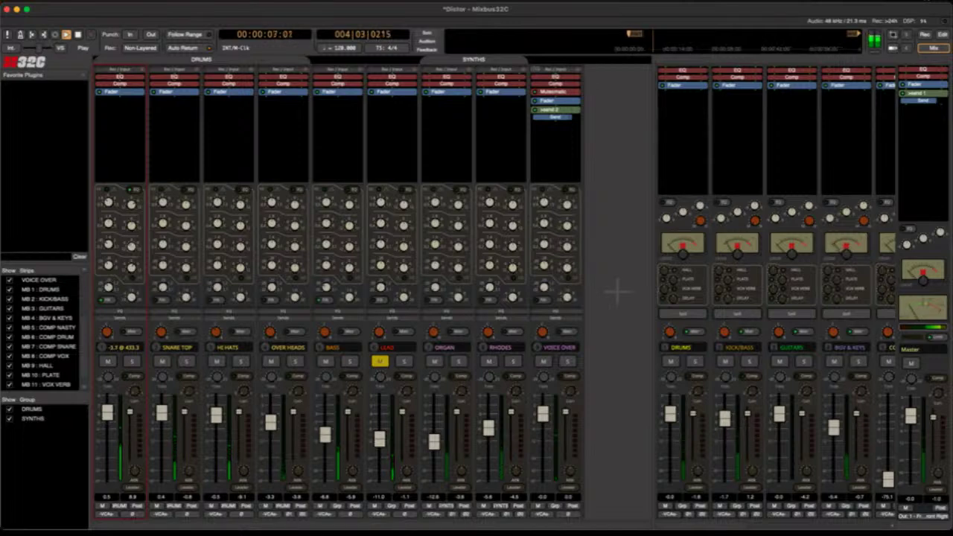
click(466, 426)
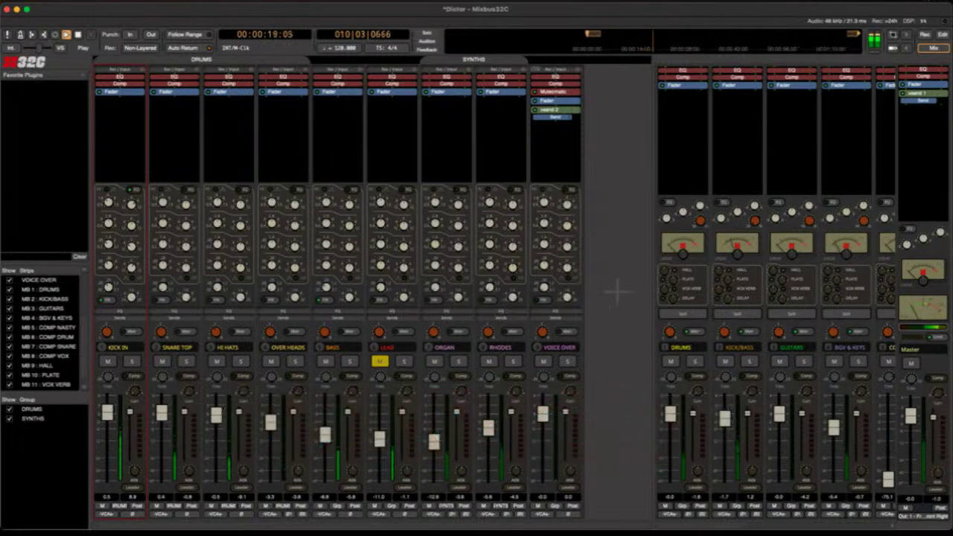
key(space)
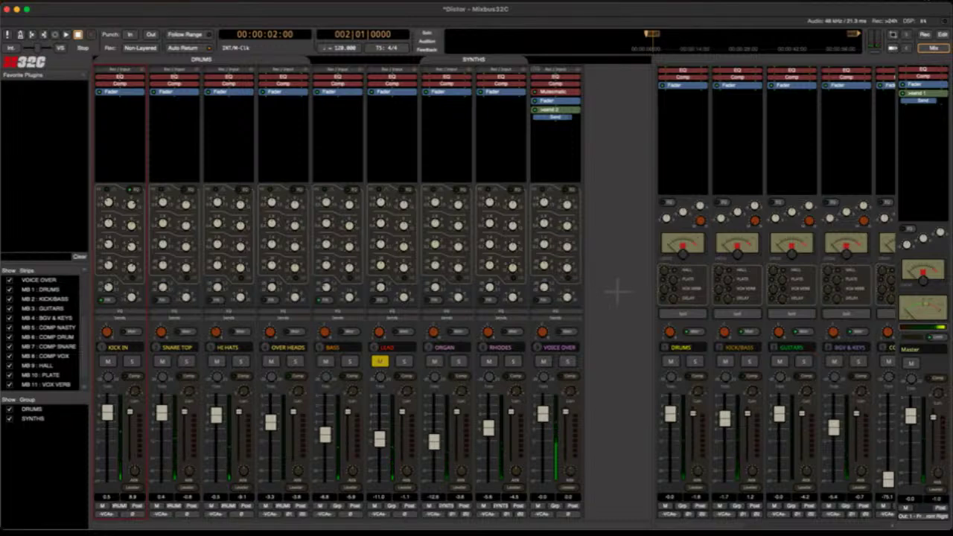
Point out KICK IN's EQ switch with a temporary arrow and audition the channel's EQ in full-mix playback from bar 4.
key(space)
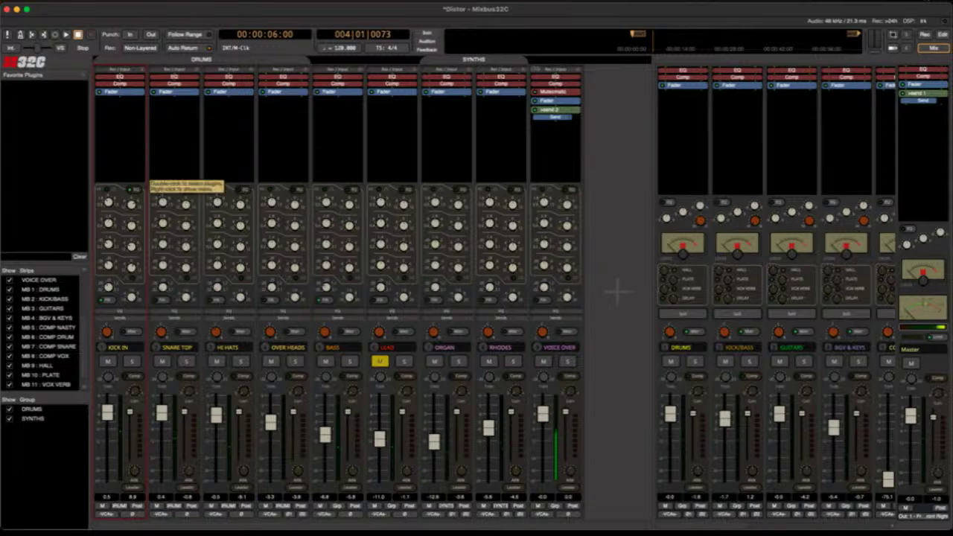
key(ctrl+alt+a)
drag(100, 115, 119, 173)
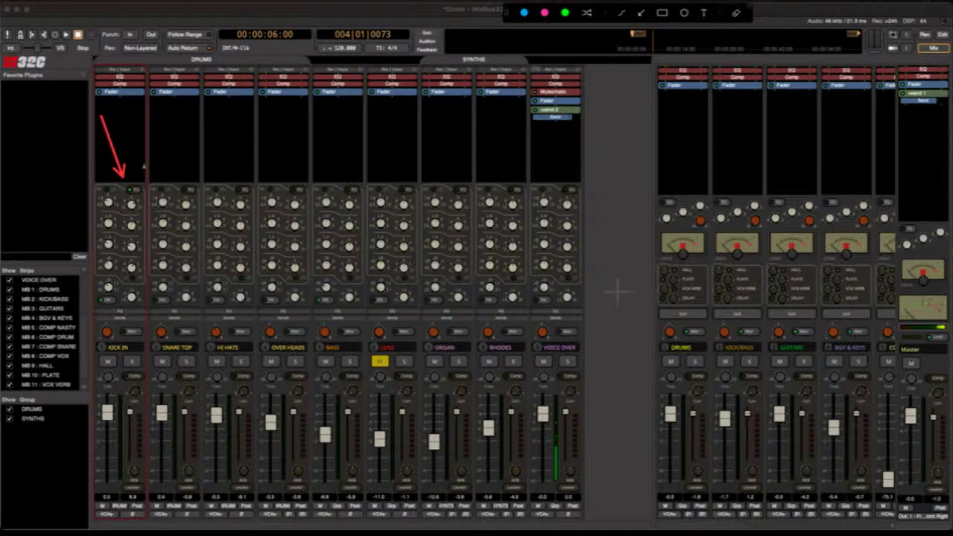
key(Escape)
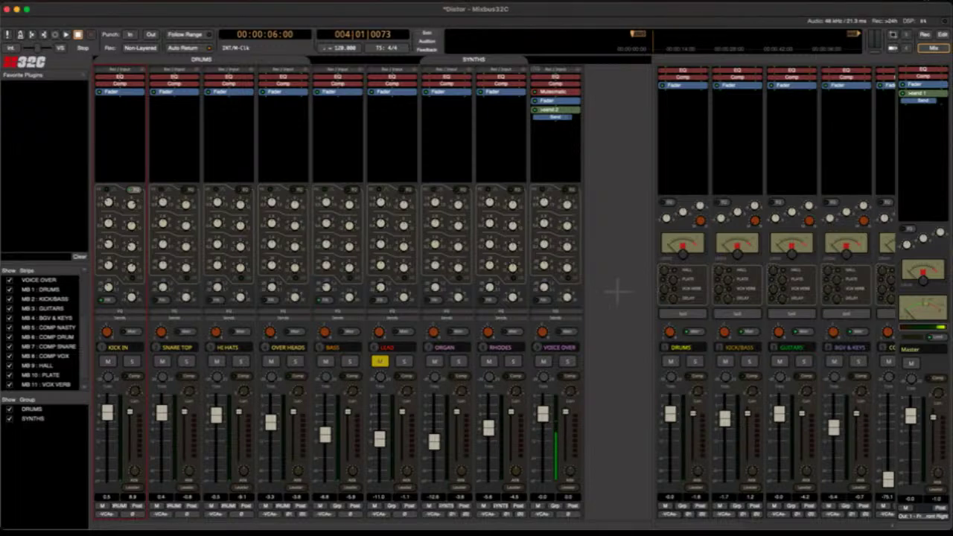
key(space)
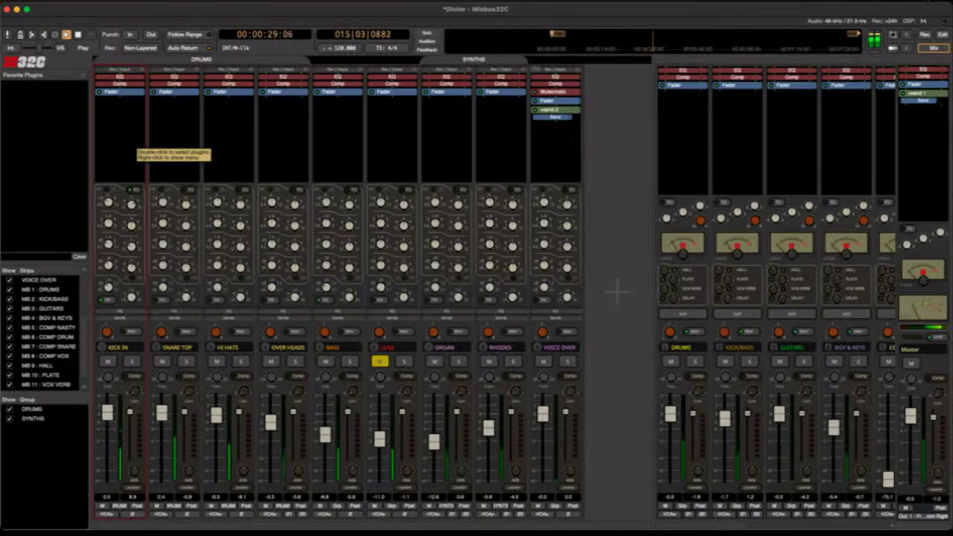
key(space)
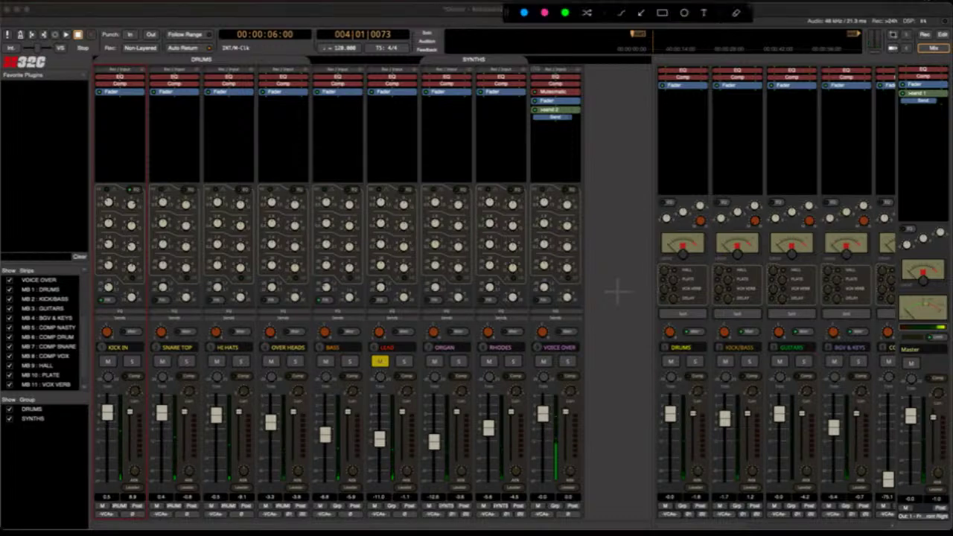
Mark KICK IN's upper and lower EQ bands with three temporary arrows and clear them.
drag(110, 95, 120, 194)
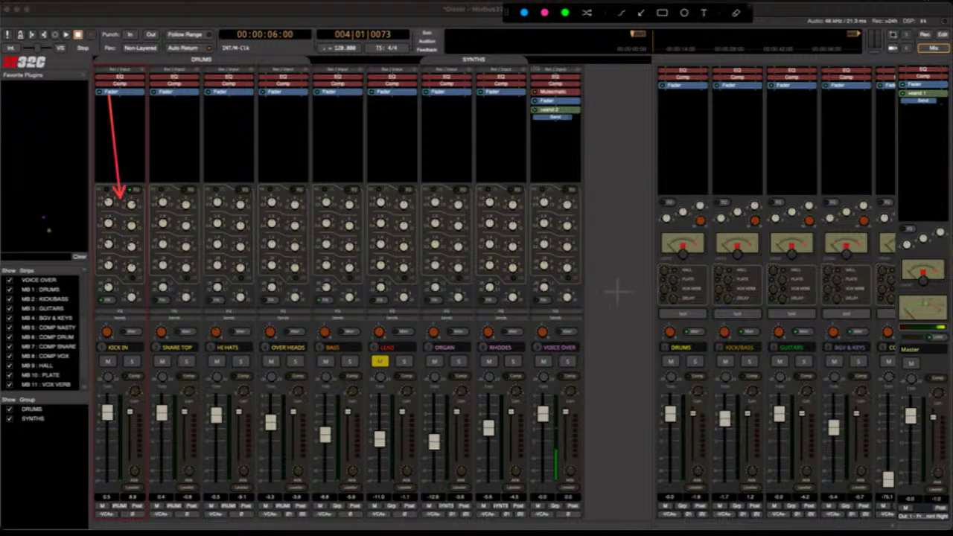
drag(43, 218, 96, 257)
drag(58, 156, 99, 238)
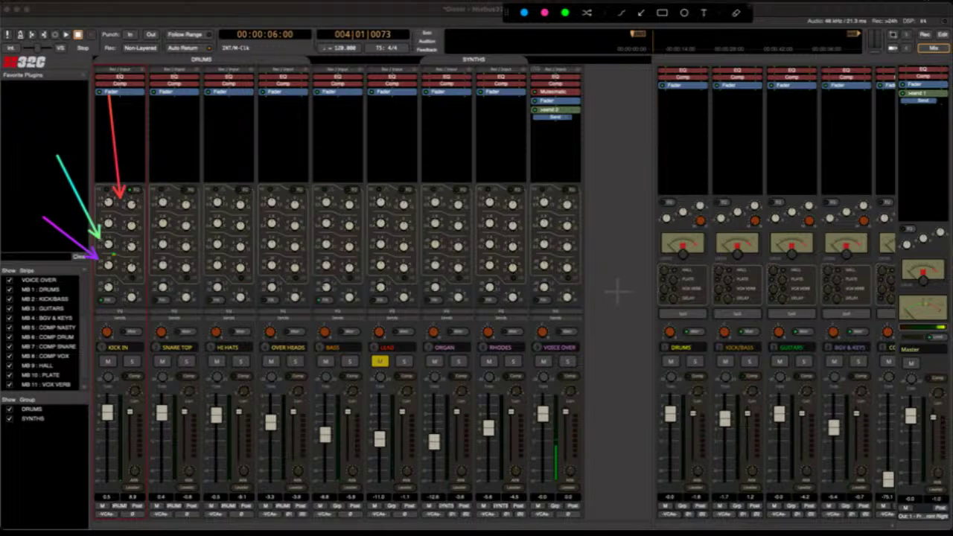
key(Escape)
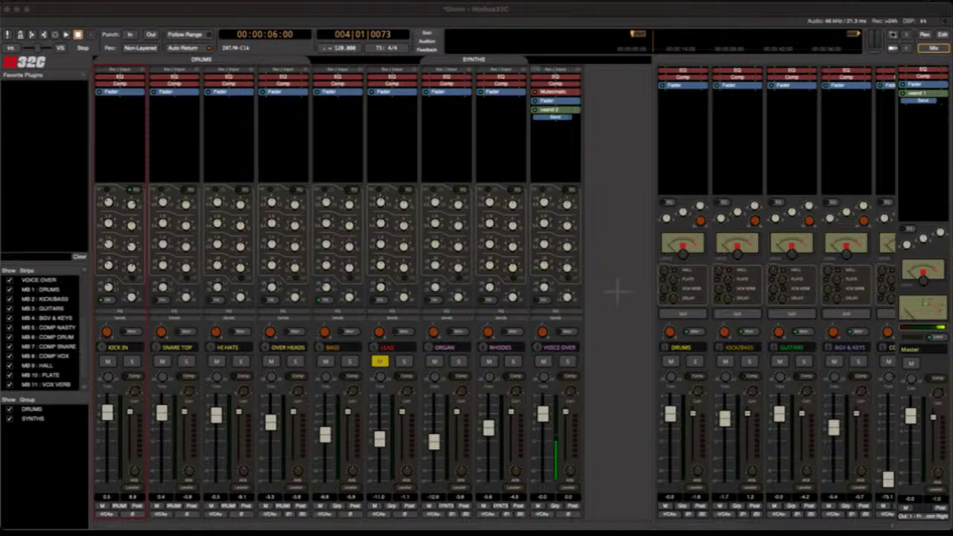
Point out the BASS channel's EQ section and its filters with temporary arrows.
drag(282, 74, 335, 176)
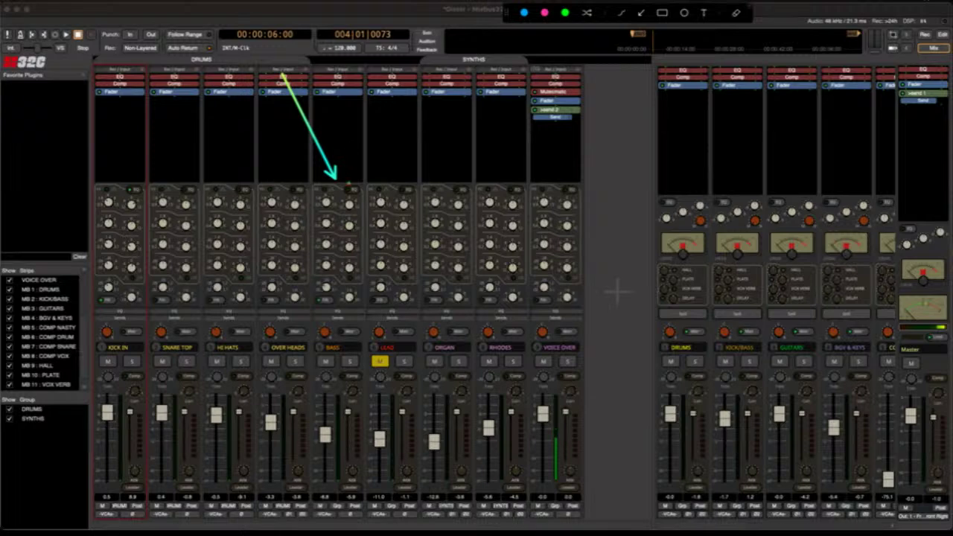
key(Escape)
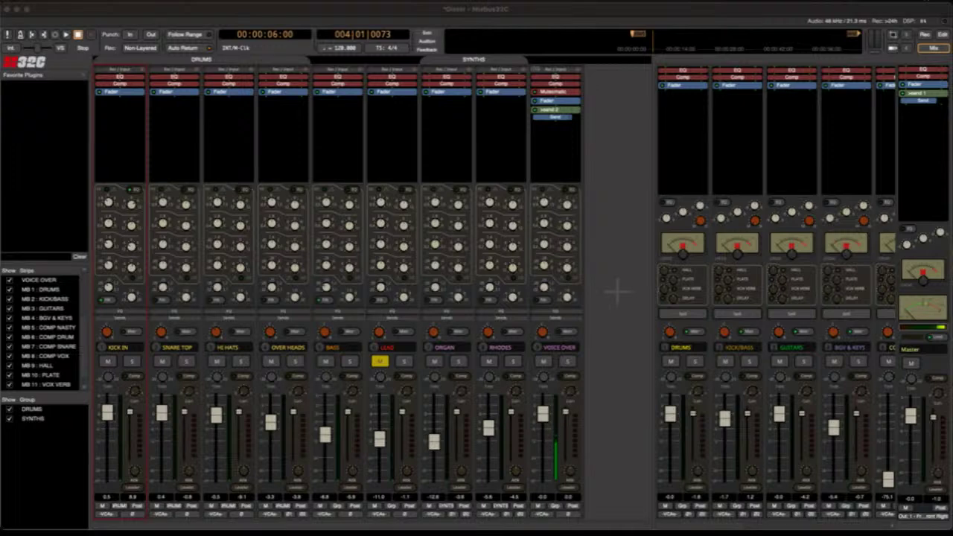
key(ctrl+super+a)
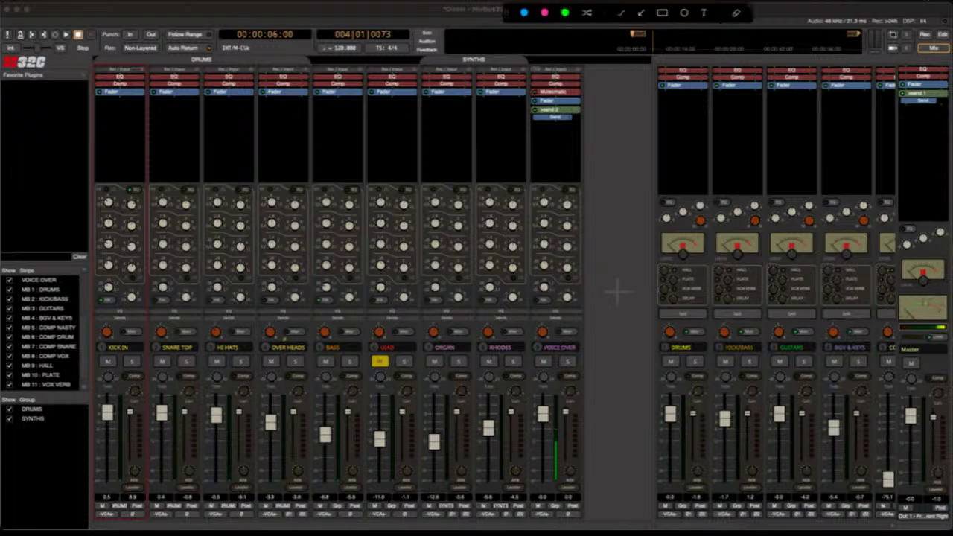
mouse_move(274, 328)
mouse_down()
mouse_move(320, 272)
mouse_move(316, 280)
mouse_up()
key(ctrl+super+a)
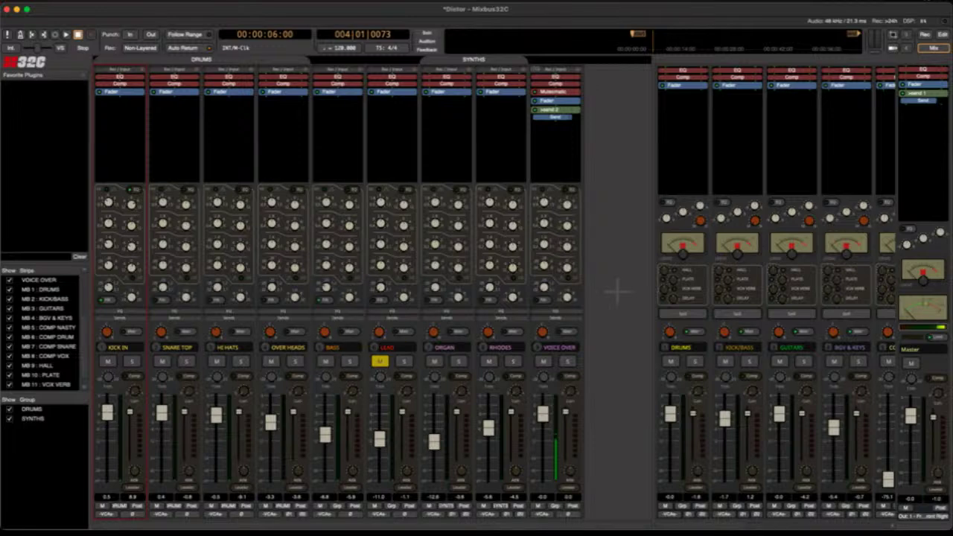
Solo BASS, enable its EQ and adjust the band at 2.10k during playback, pointing out the low-band switch before releasing the solo.
click(349, 362)
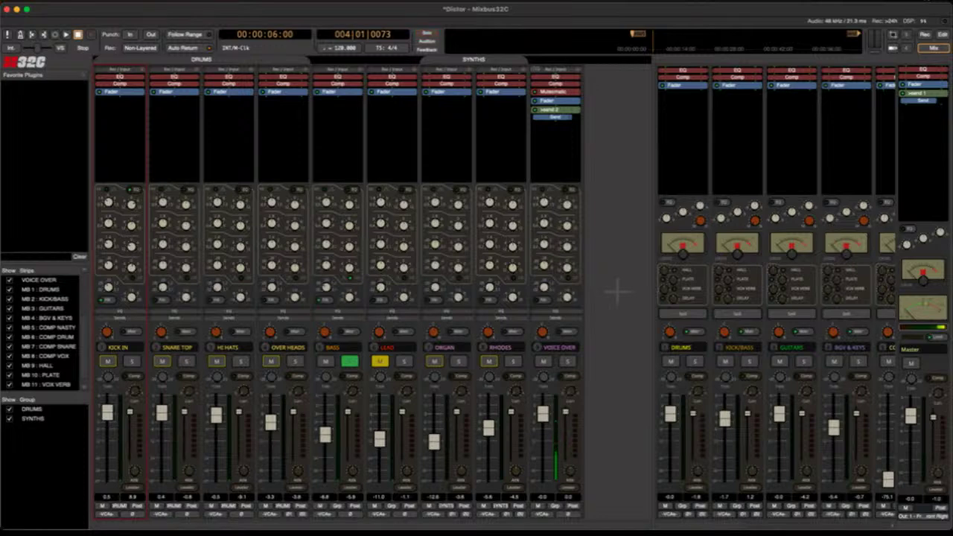
key(space)
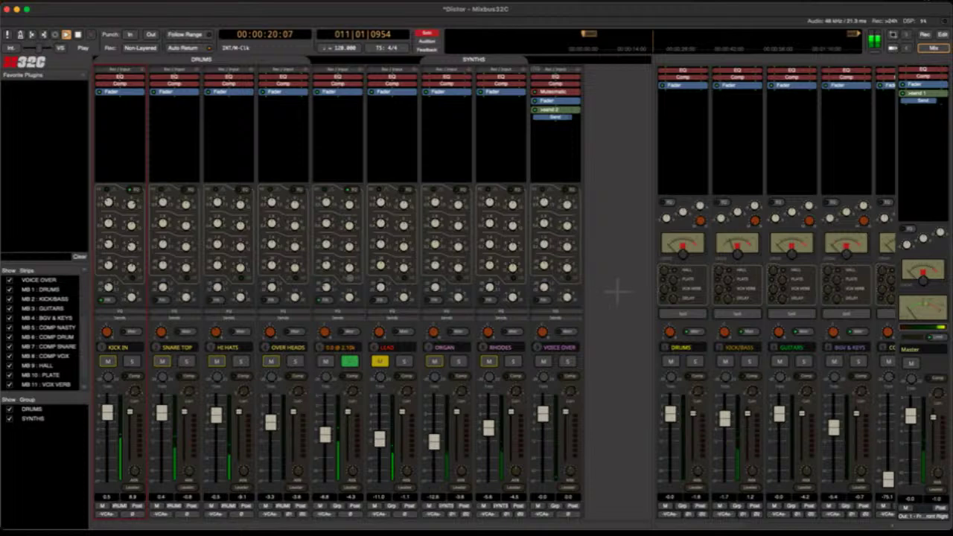
key(space)
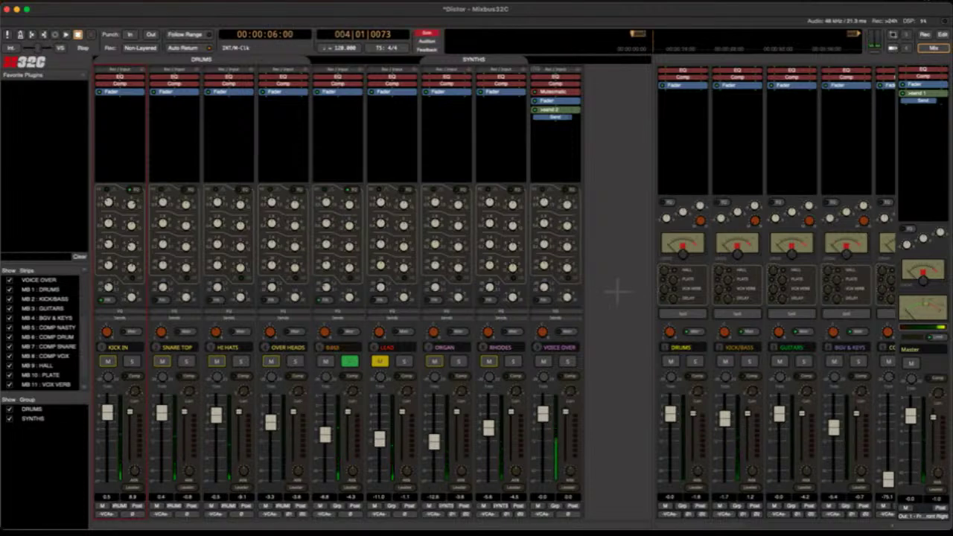
drag(287, 265, 343, 278)
key(Escape)
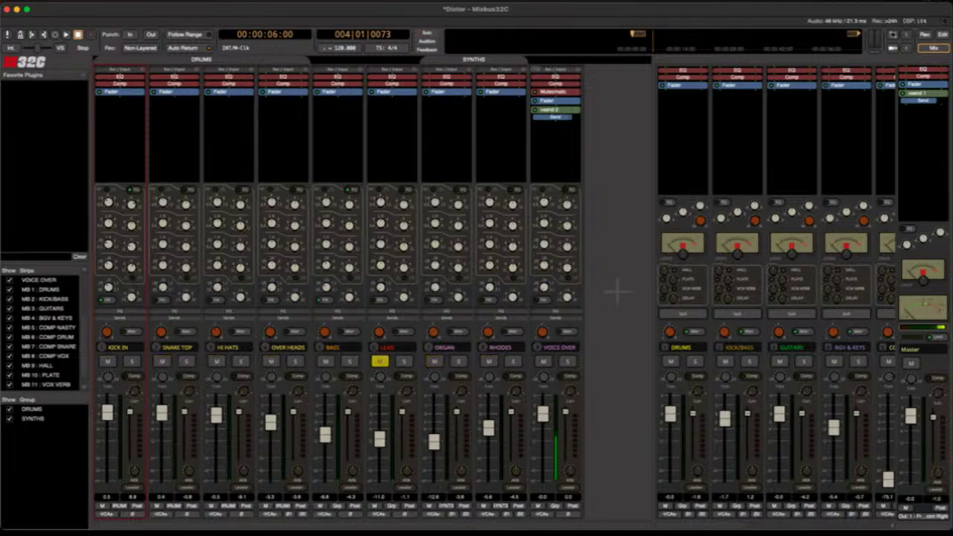
Play the full mix from bar 4 and mark the BASS channel's low-mid EQ band with a temporary arrow.
key(space)
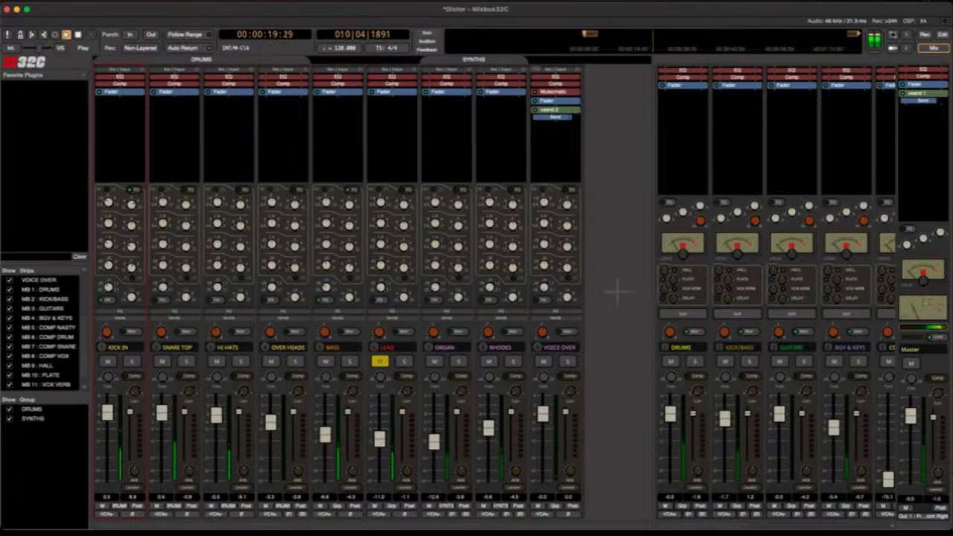
key(space)
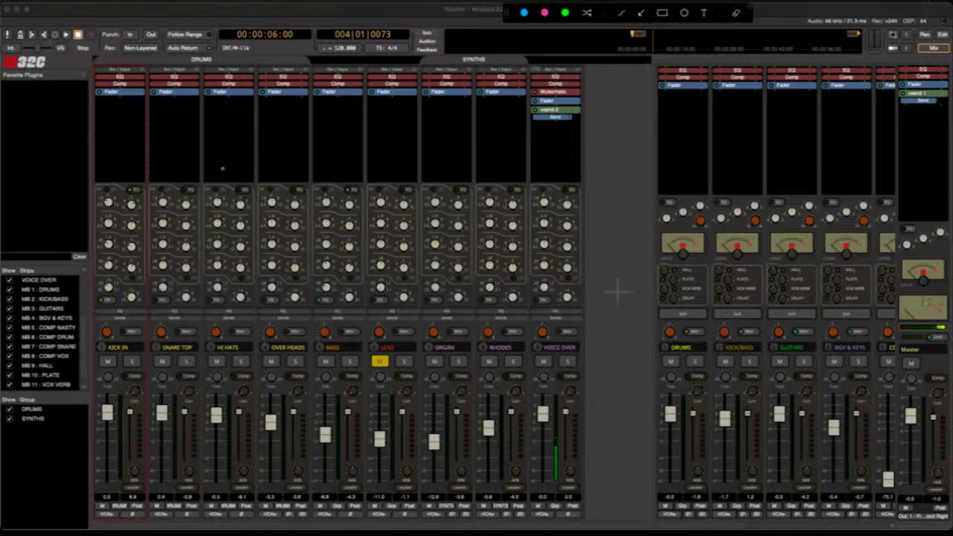
drag(213, 151, 316, 238)
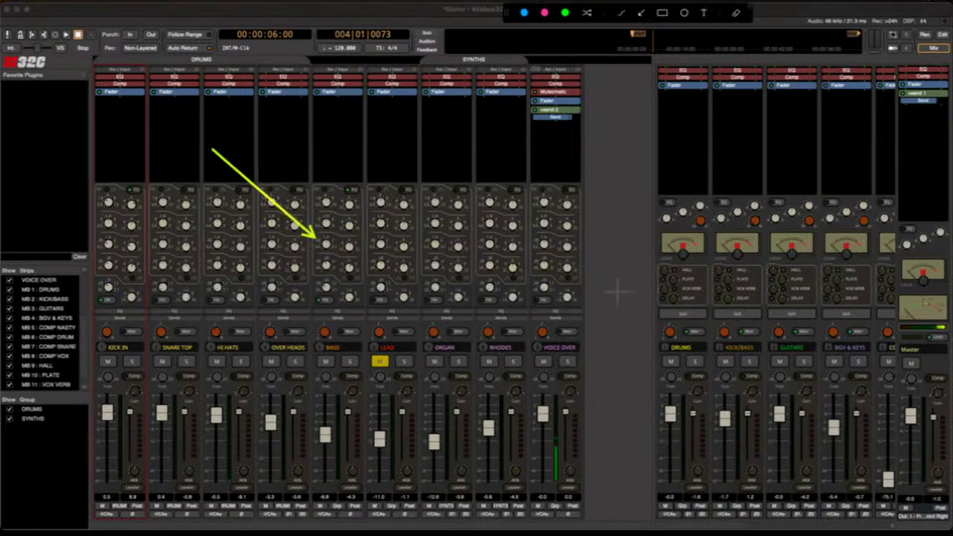
key(Escape)
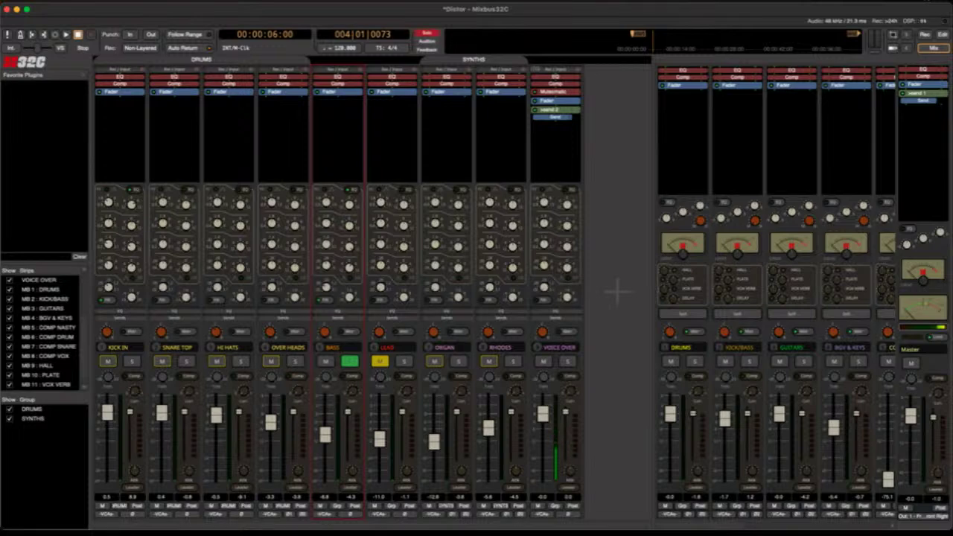
Adjust the BASS channel's low-mid EQ band during soloed playback and release the solo.
key(space)
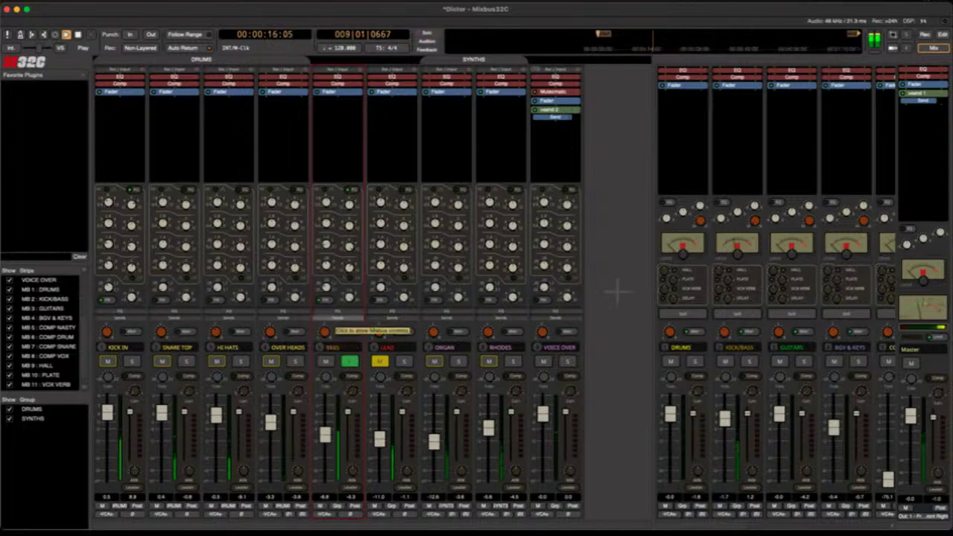
key(space)
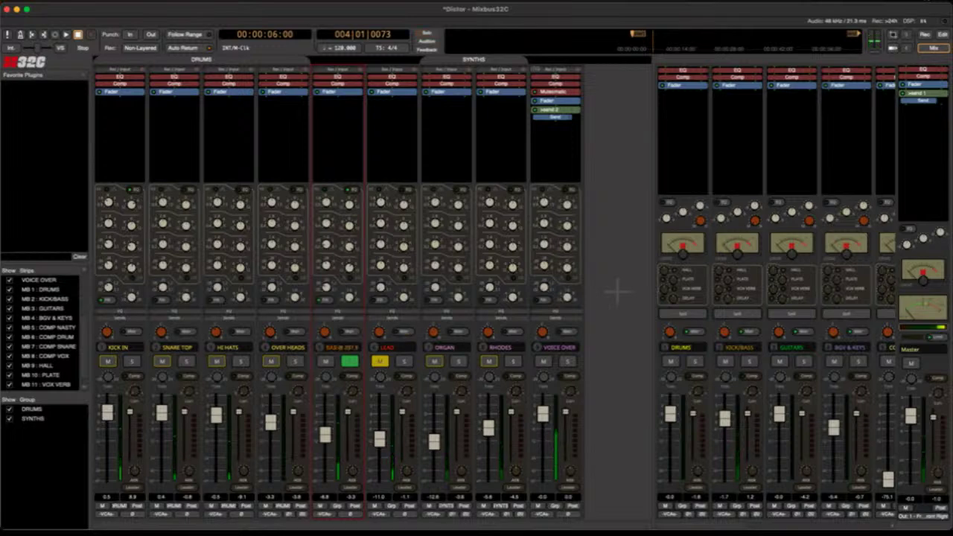
key(s)
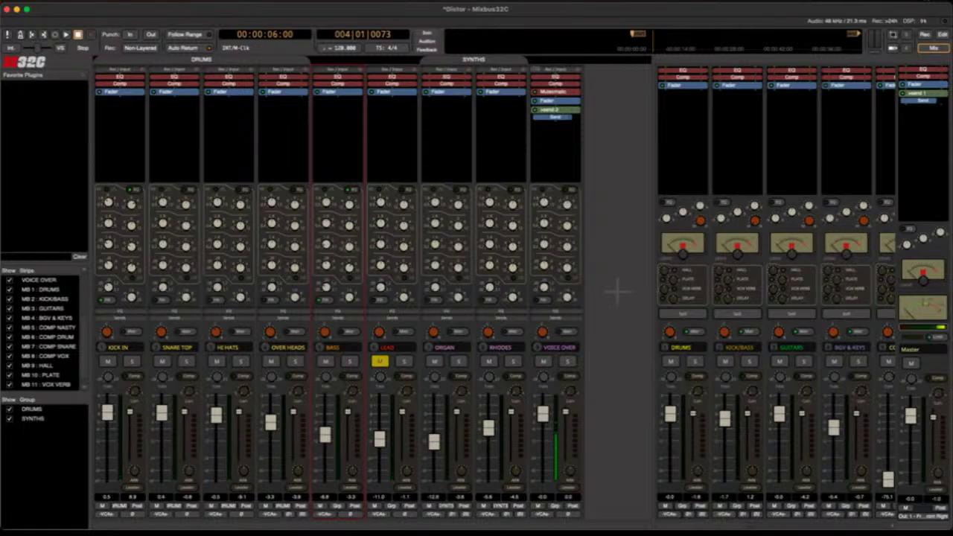
Set the BASS fader to -7.2 dB during full-mix playback and point out the channel's EQ with an arrow.
key(space)
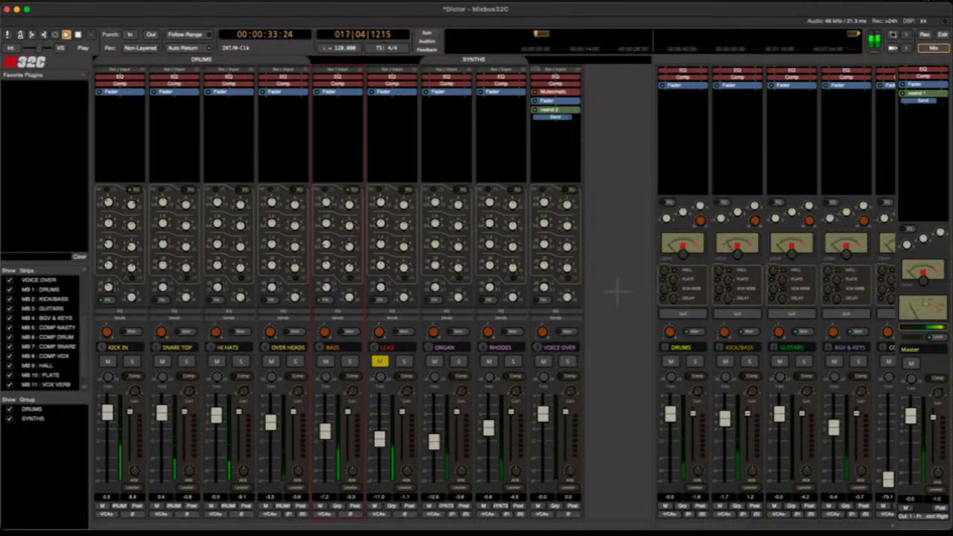
key(space)
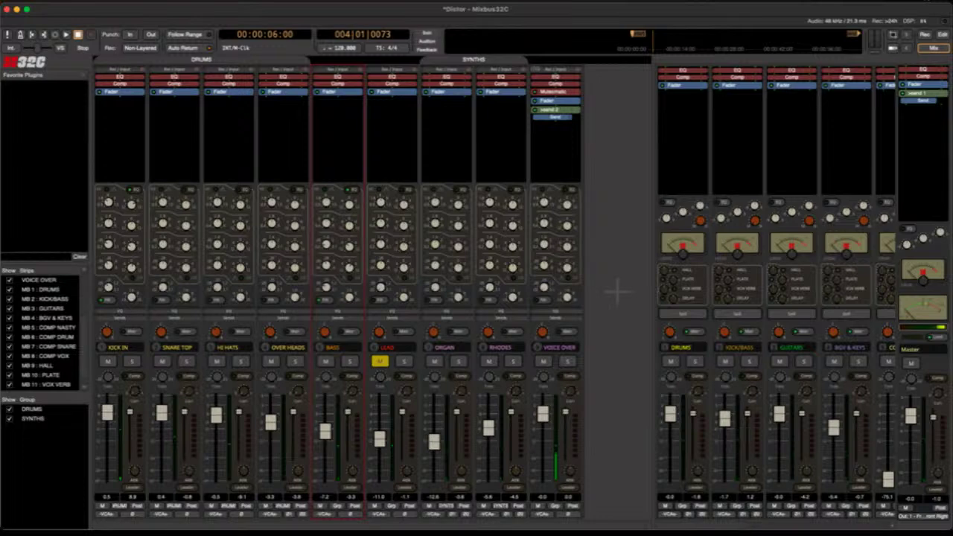
key(ctrl+shift+a)
drag(325, 128, 339, 222)
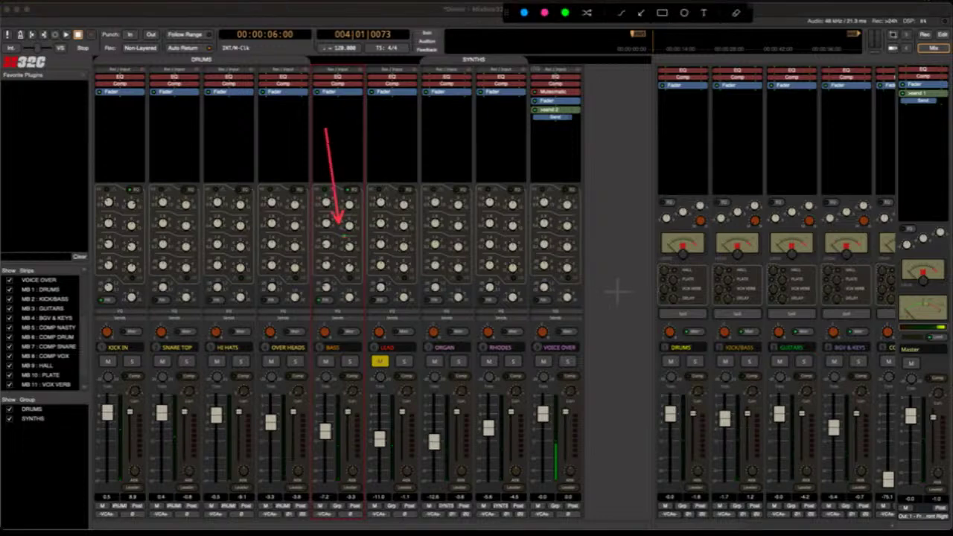
Clear the arrow, solo BASS during playback, adjust its second EQ band from the top and release the solo.
key(ctrl+shift+a)
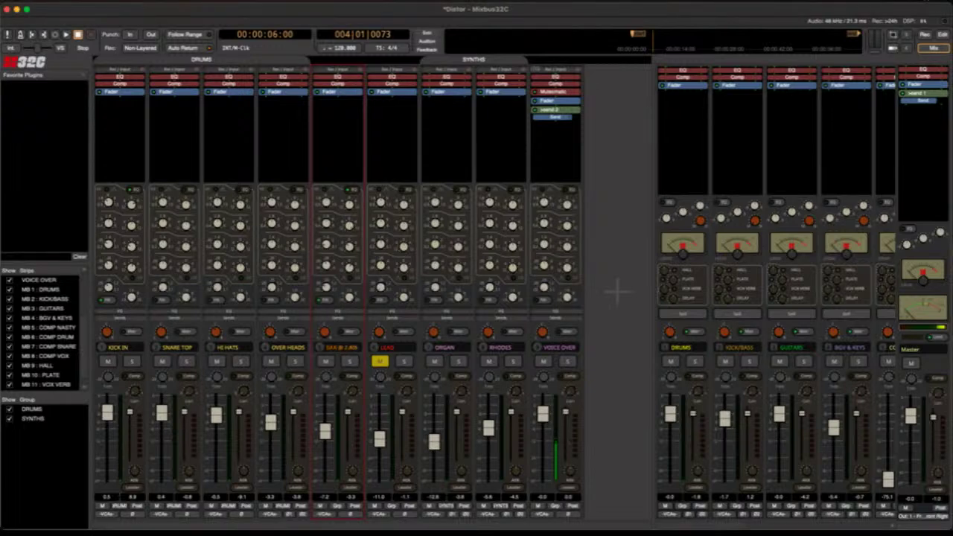
key(space)
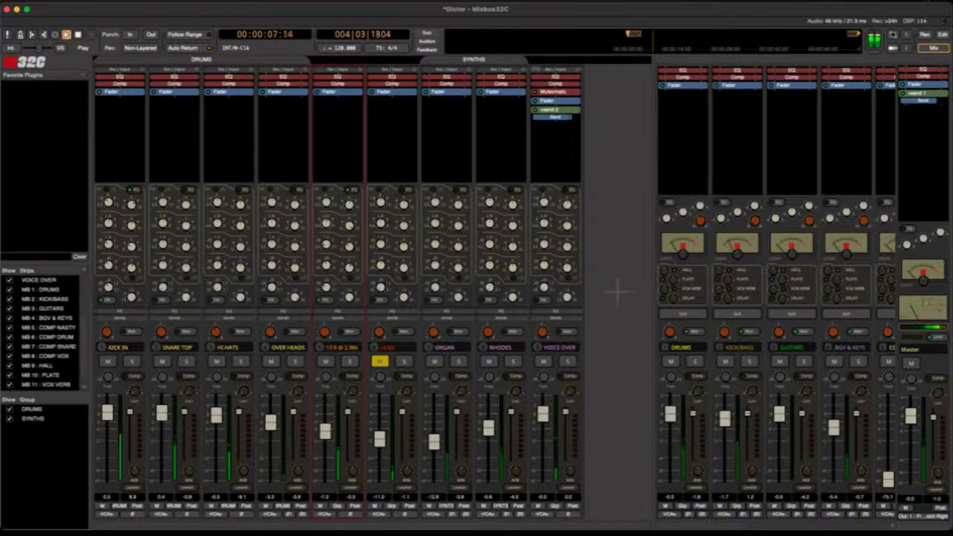
click(349, 361)
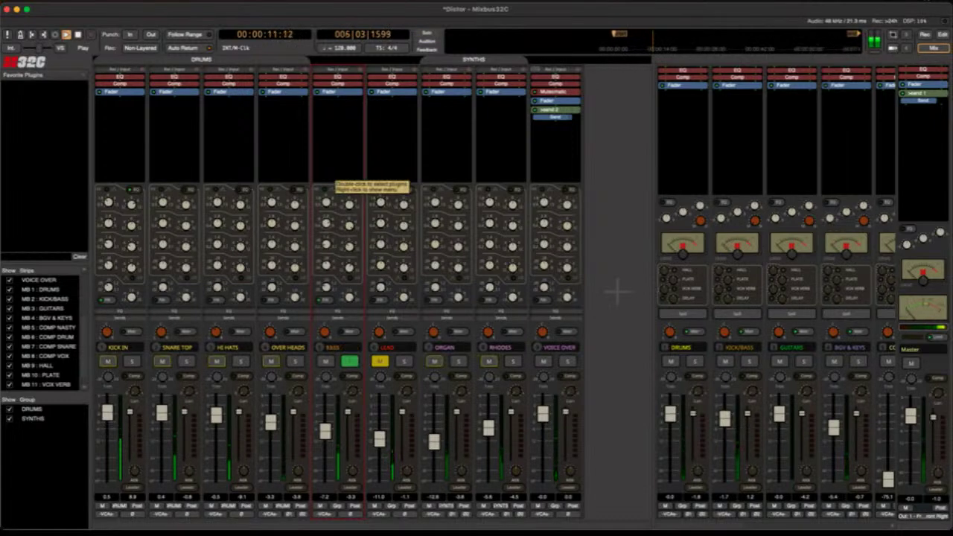
mouse_move(349, 223)
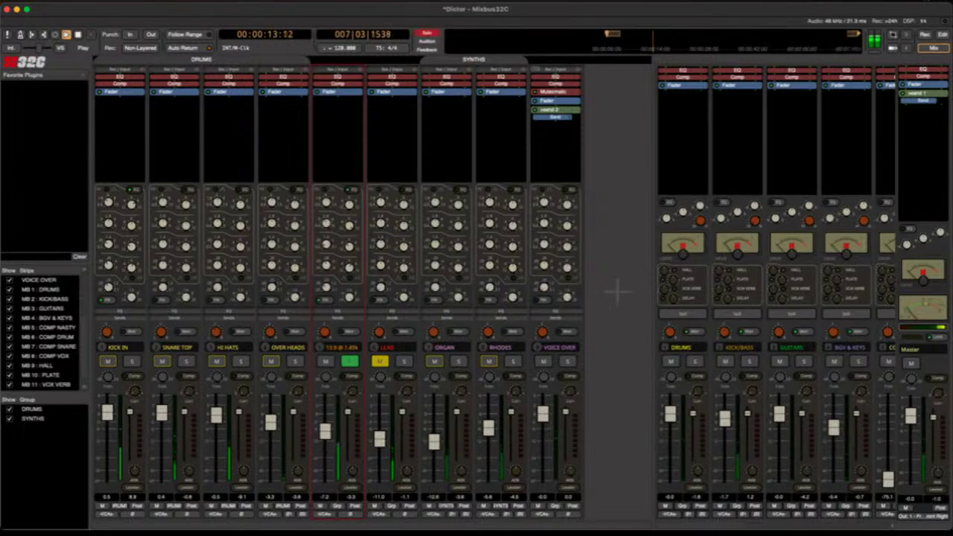
scroll(348, 223, up, 2)
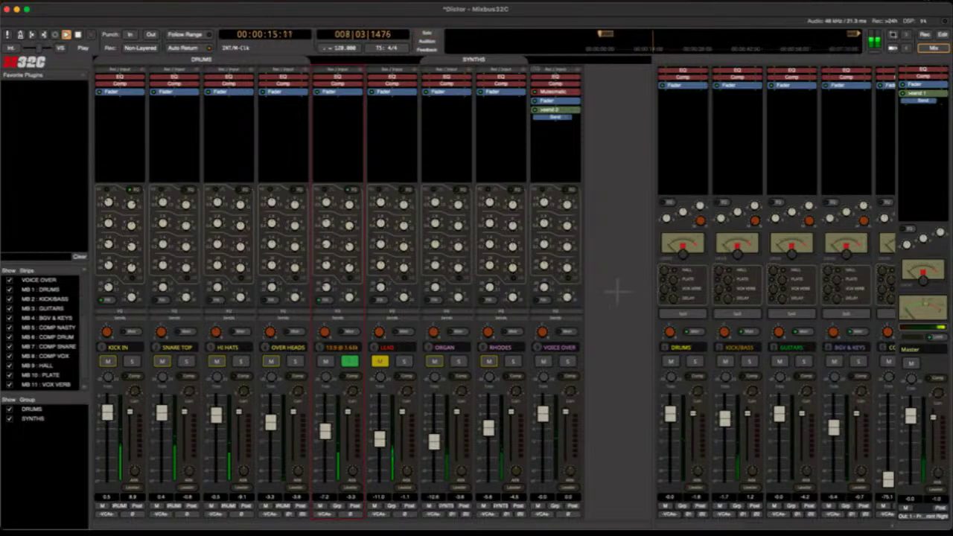
scroll(348, 224, down, 2)
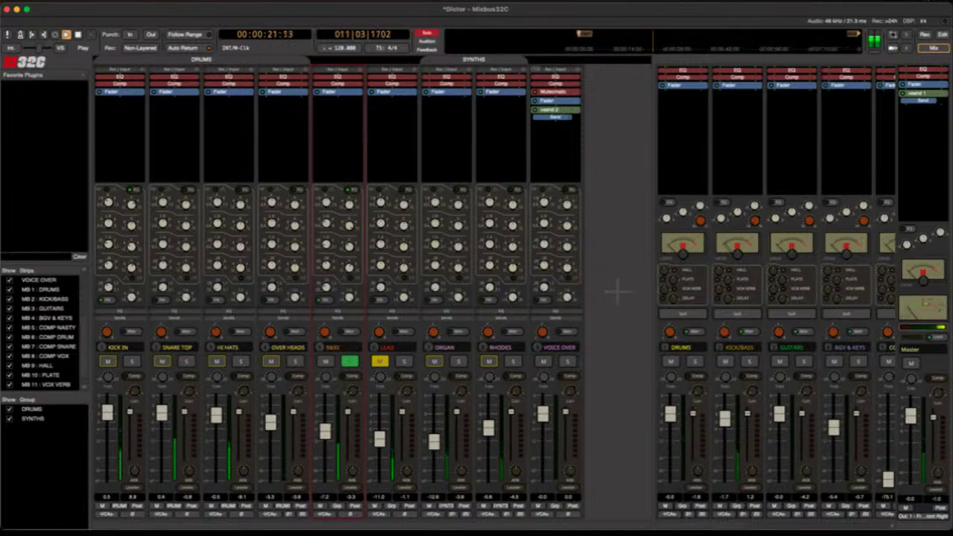
key(space)
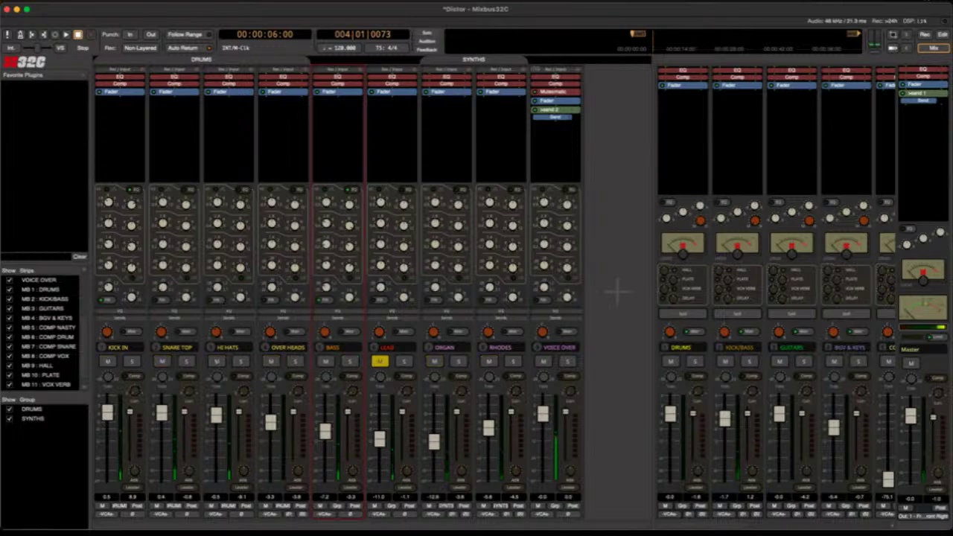
Mark the second EQ band and the top of the BASS channel's EQ section with temporary arrows.
drag(344, 155, 336, 220)
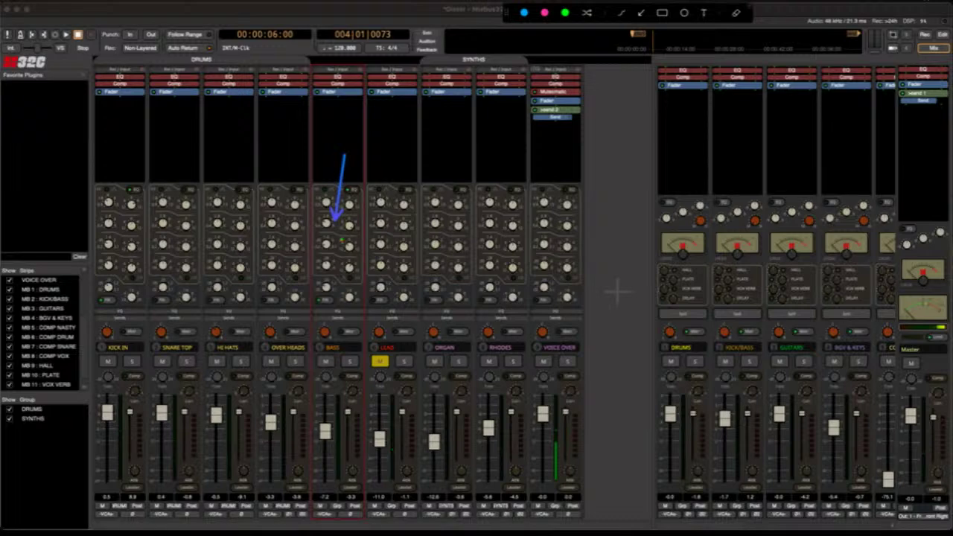
key(Escape)
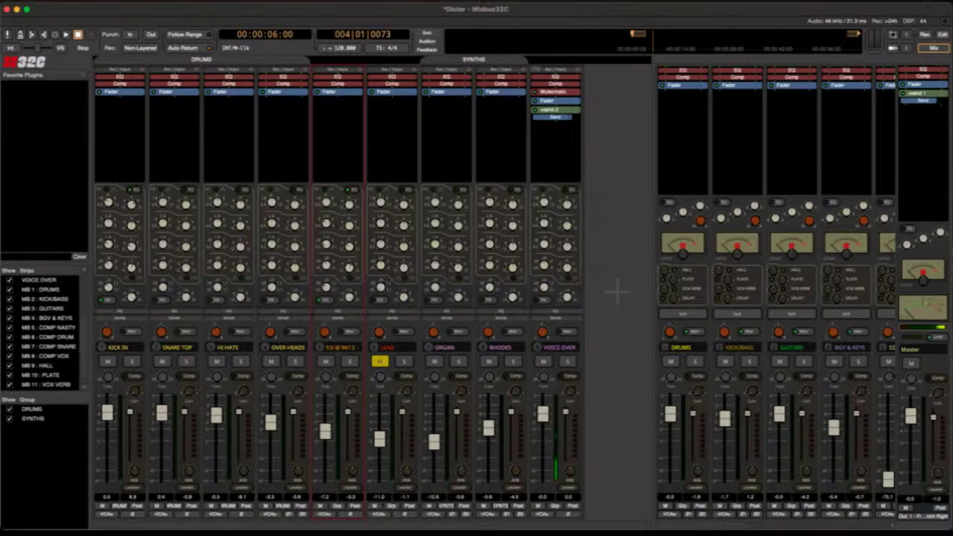
key(ctrl+shift+a)
drag(316, 137, 339, 195)
key(Escape)
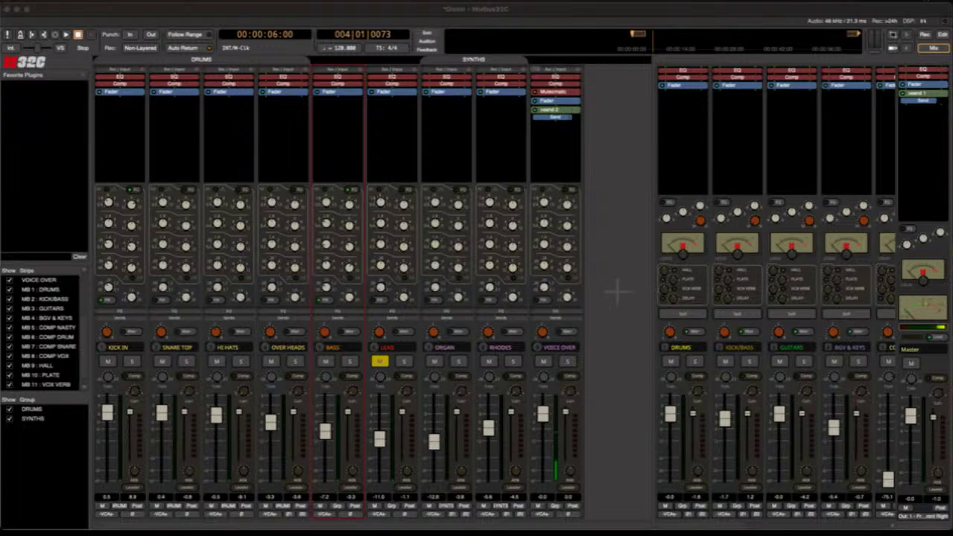
Lower the OVER HEADS fader to -6.9 dB during full-mix playback and point out the BASS EQ with temporary arrows.
key(space)
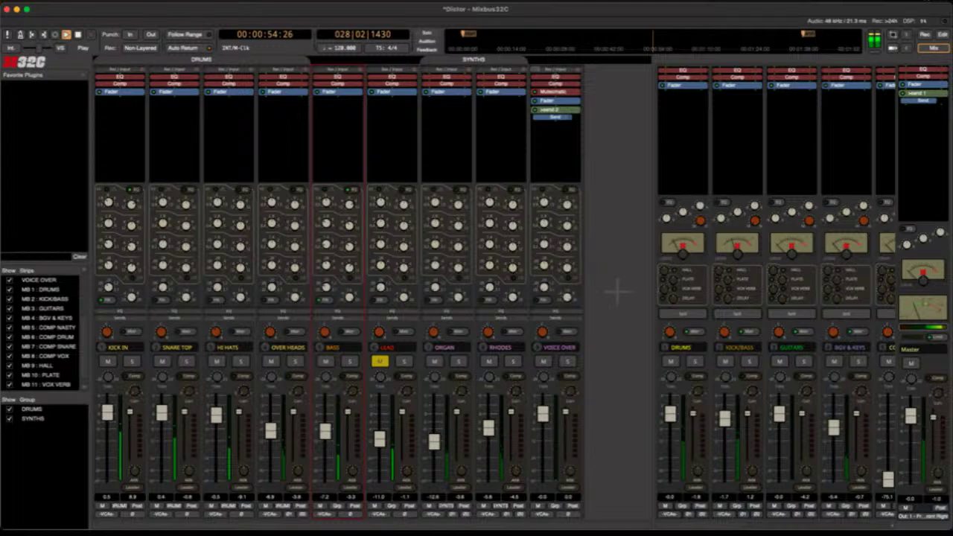
key(space)
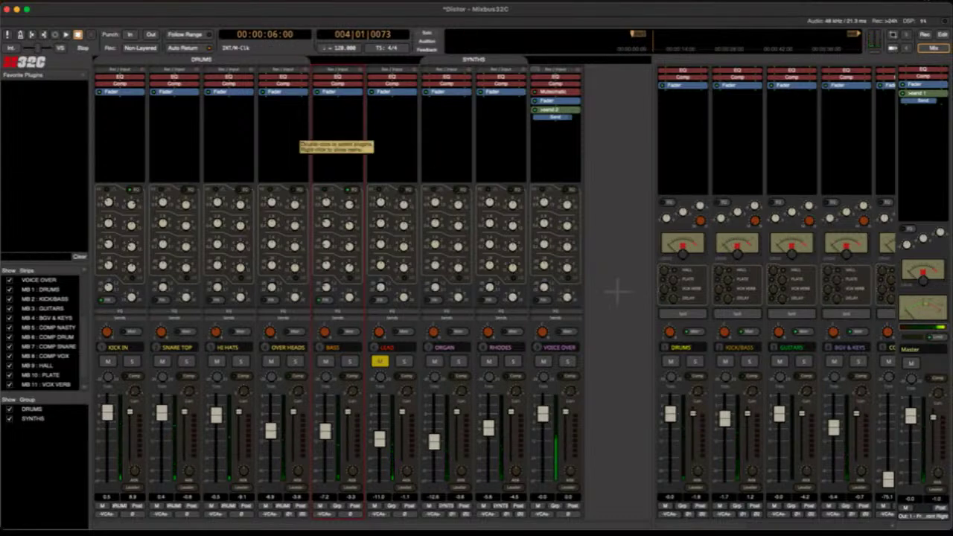
key(ctrl+alt+a)
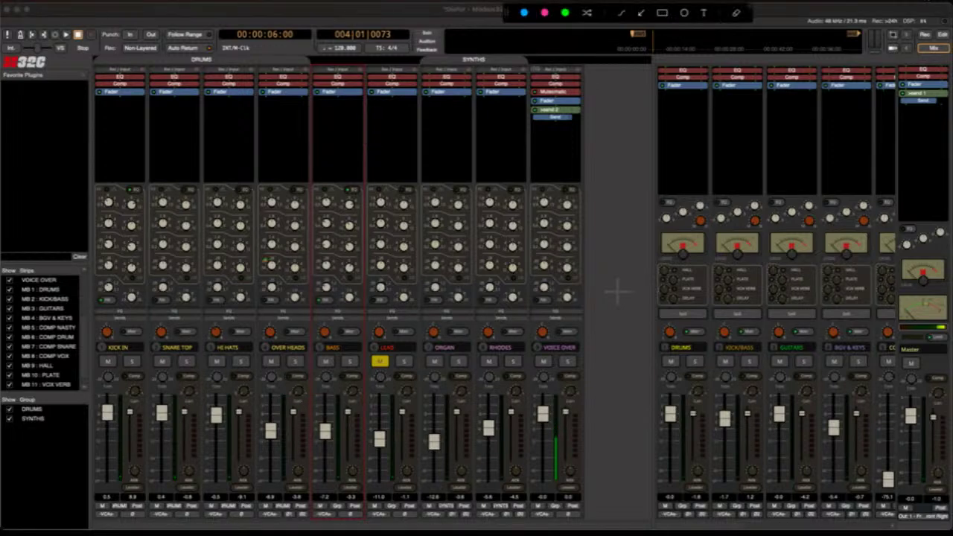
drag(240, 224, 316, 224)
drag(325, 102, 333, 187)
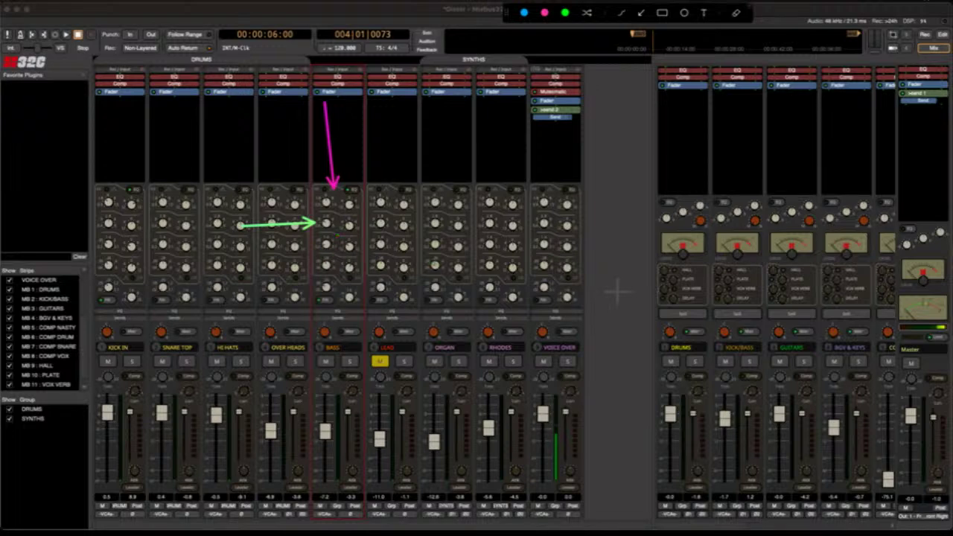
drag(425, 249, 358, 212)
key(Escape)
Point out the KICK IN channel and its compressor switch with temporary arrows.
mouse_move(310, 113)
mouse_down()
mouse_move(153, 187)
mouse_move(139, 283)
mouse_move(153, 315)
mouse_move(147, 324)
mouse_up()
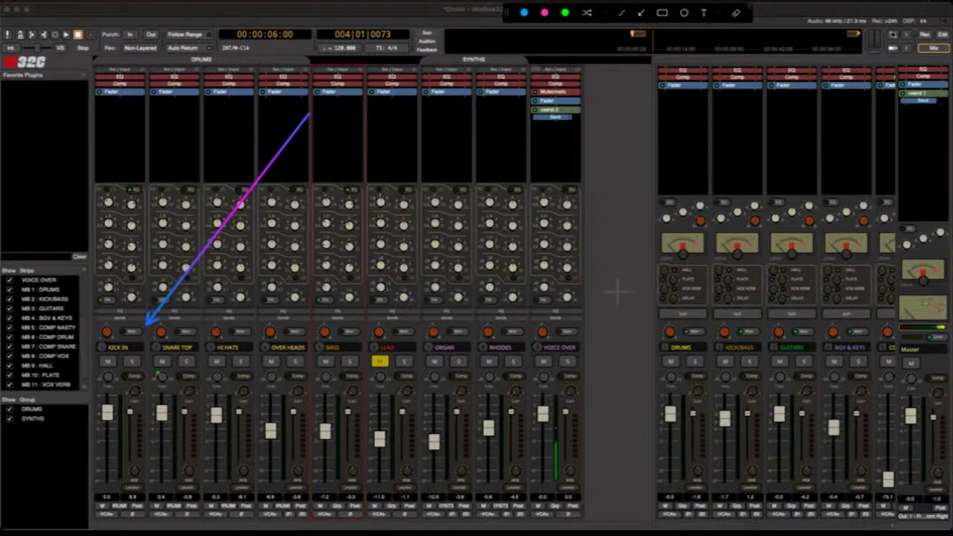
key(Escape)
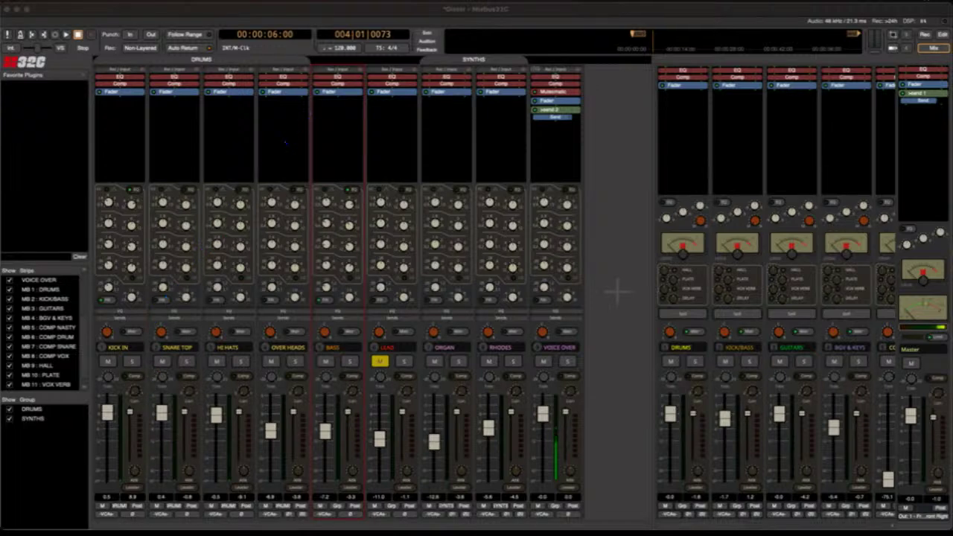
key(super+shift+a)
drag(36, 467, 125, 381)
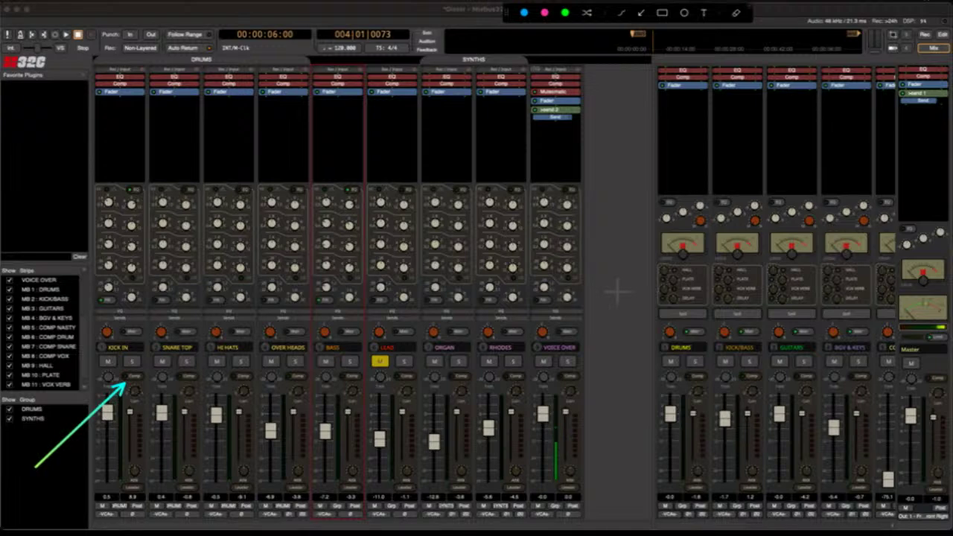
key(Escape)
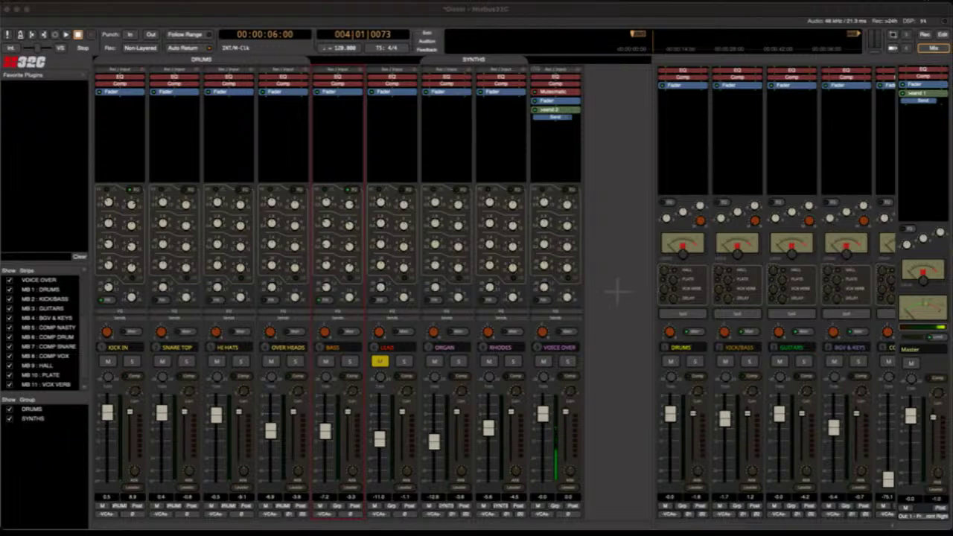
View the dynamics types available for the KICK IN channel, leaving the selection as it is.
click(133, 487)
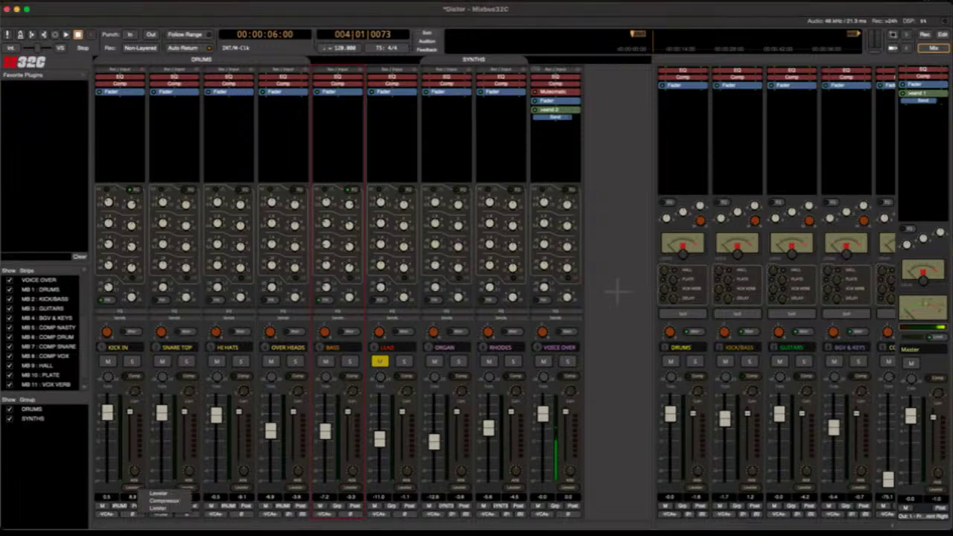
key(Escape)
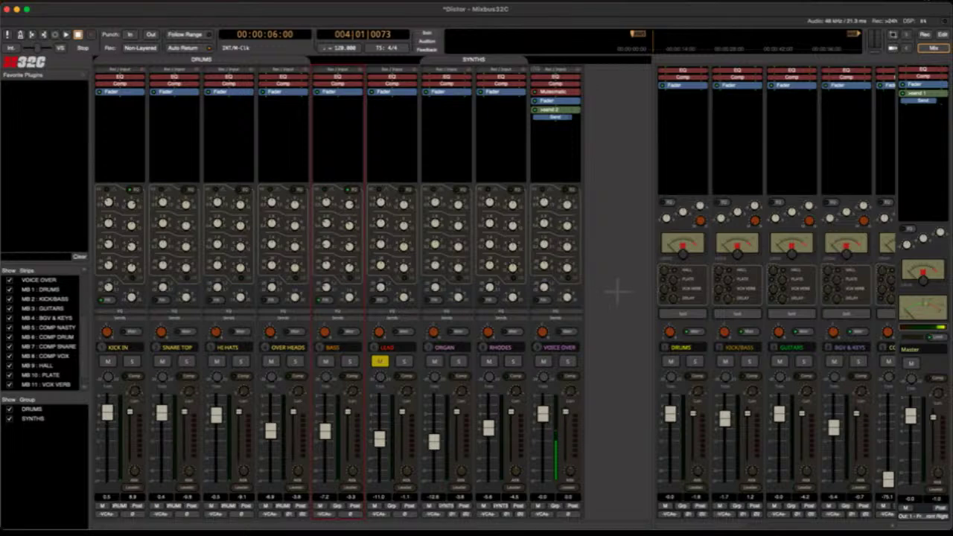
key(super+ctrl+a)
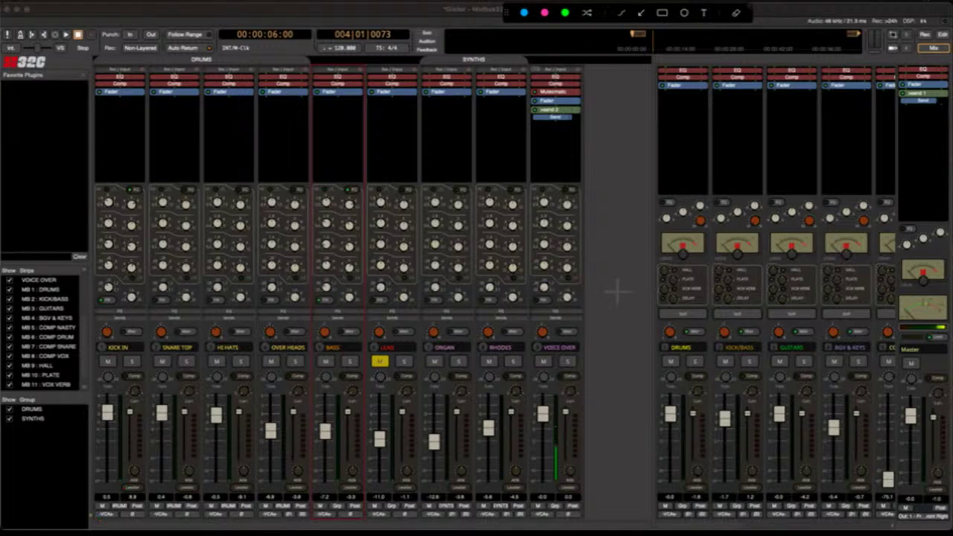
key(Escape)
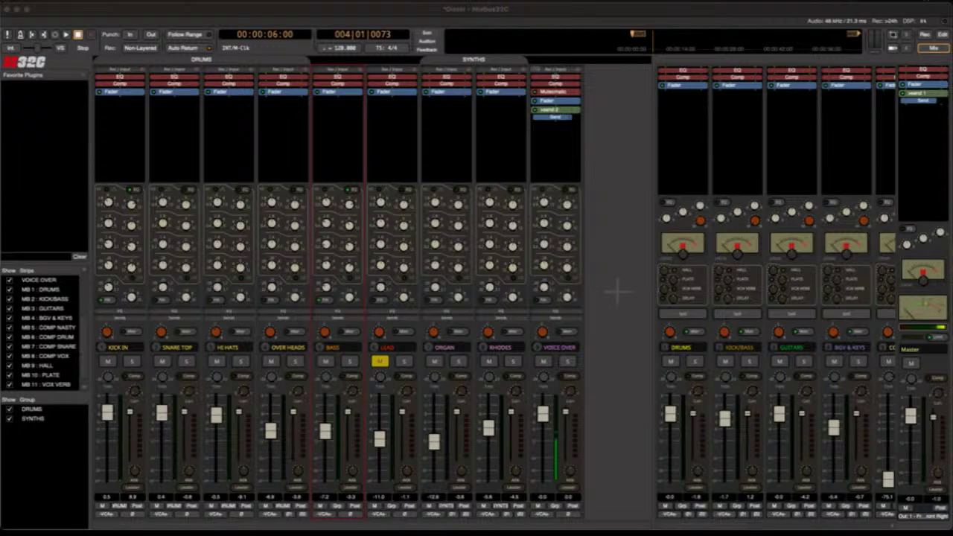
Enable the KICK IN compressor, lower its threshold and adjust its knobs, comparing it on and off during soloed playback.
click(616, 292)
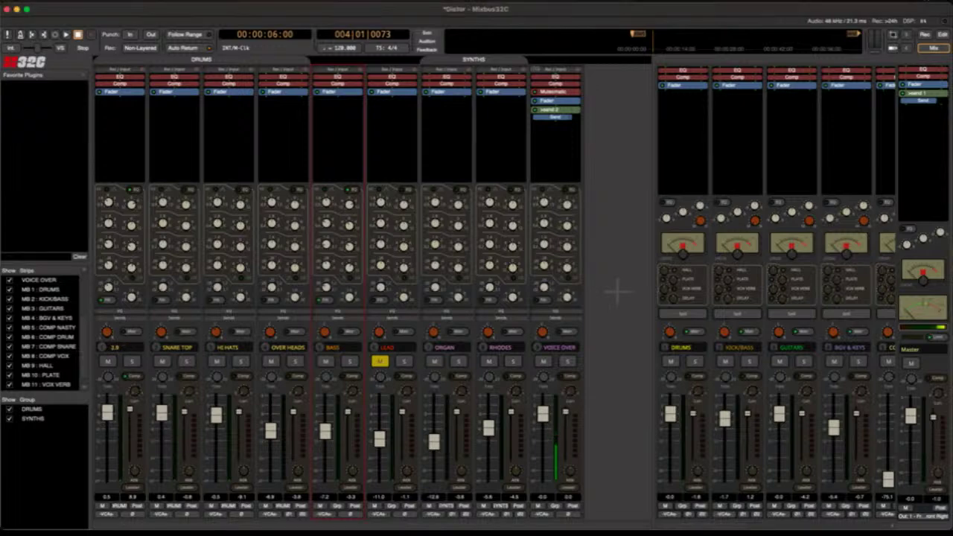
drag(97, 398, 136, 432)
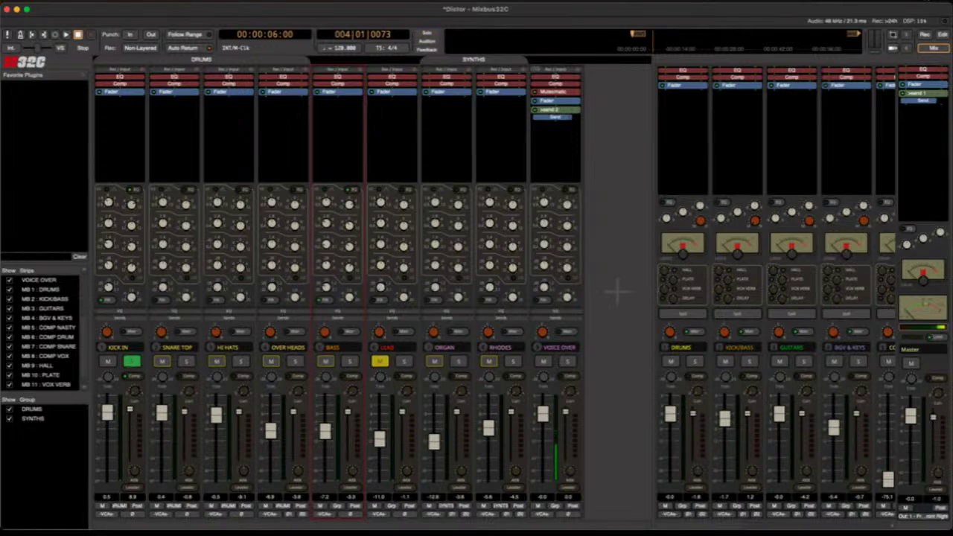
key(space)
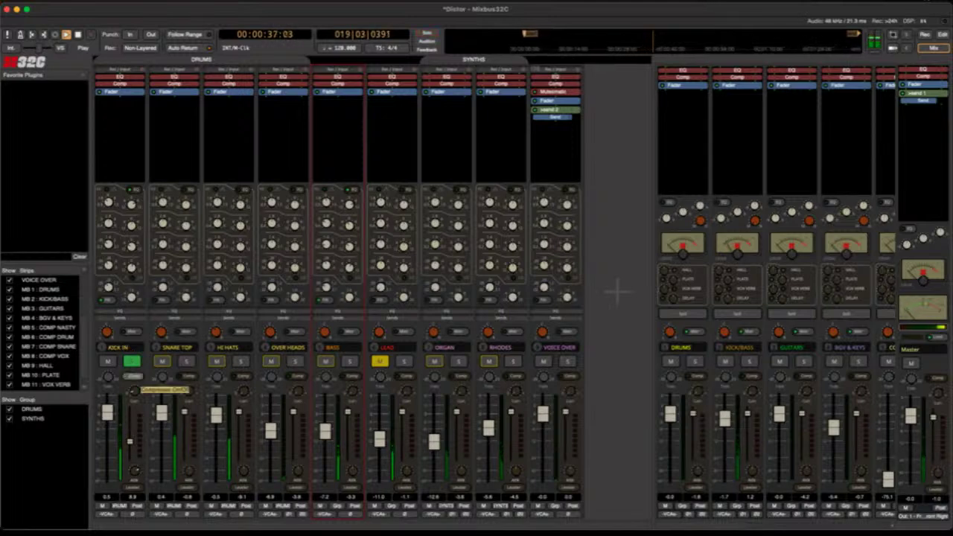
click(134, 376)
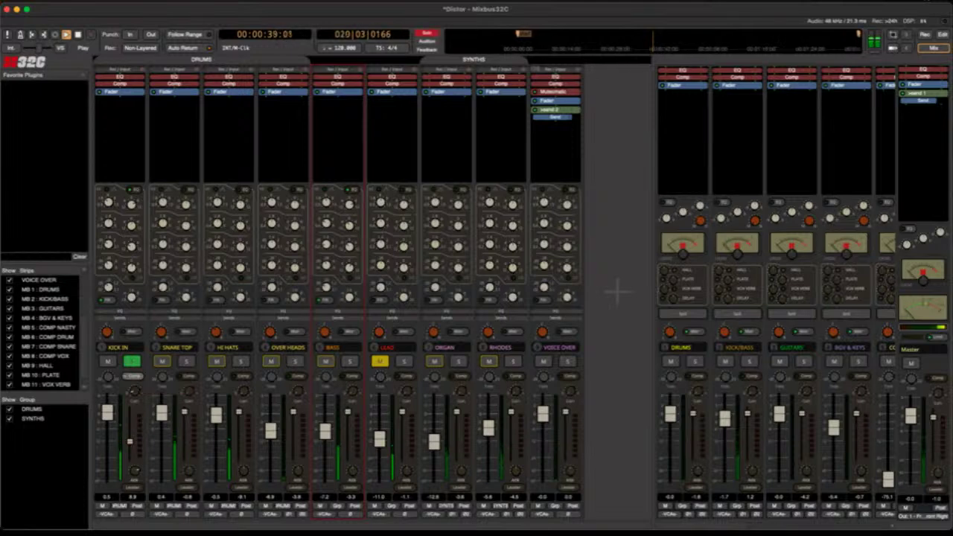
key(space)
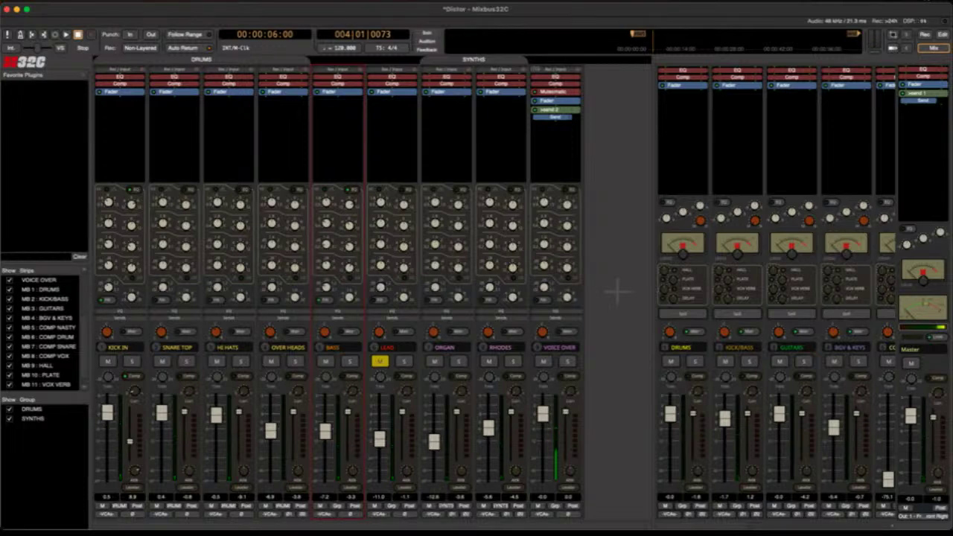
Mark the KICK IN compressor's switch and its lower knob with temporary arrows.
mouse_move(38, 450)
mouse_down()
mouse_move(78, 400)
mouse_move(119, 379)
mouse_up()
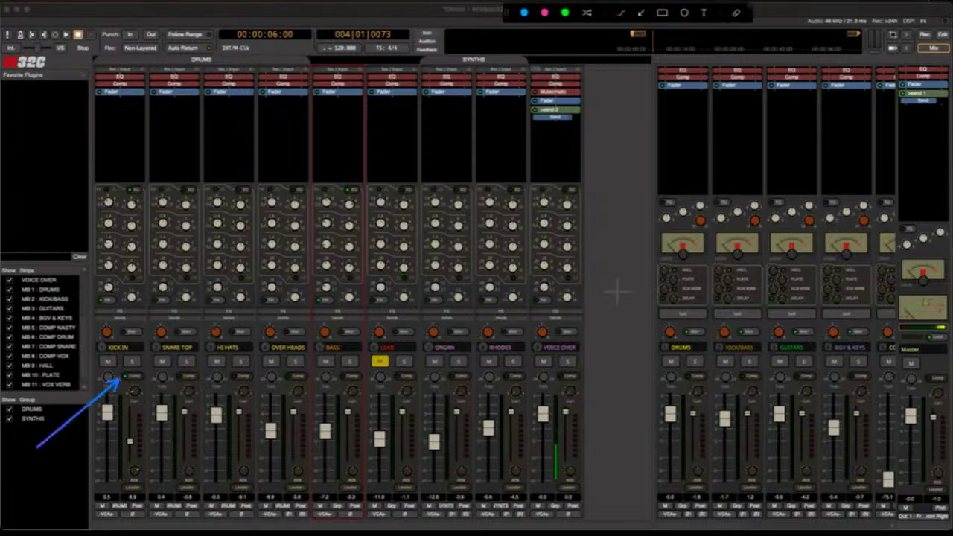
mouse_move(37, 449)
mouse_down()
mouse_move(107, 427)
mouse_move(111, 445)
mouse_move(122, 444)
mouse_up()
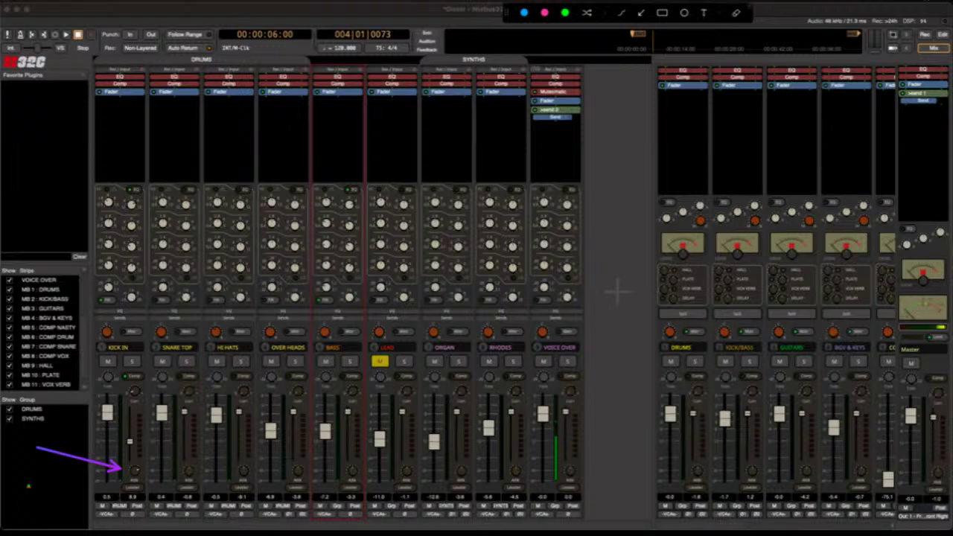
key(Escape)
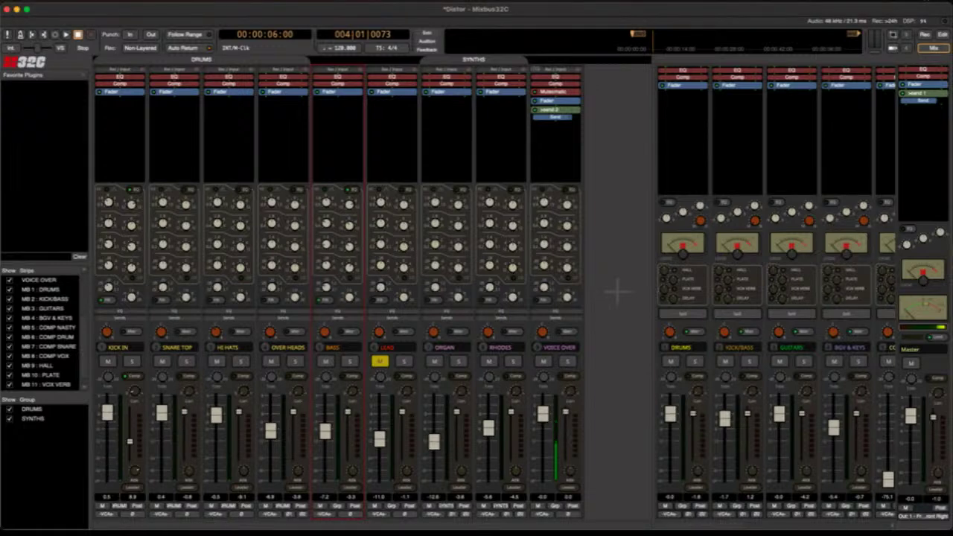
Return the playhead to the session start, play the full mix and stop it.
key(Home)
key(space)
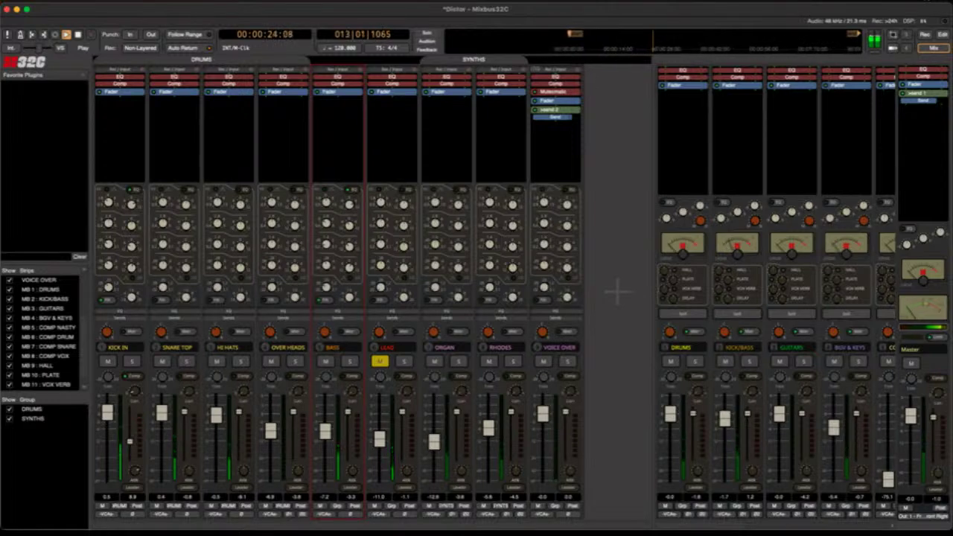
key(space)
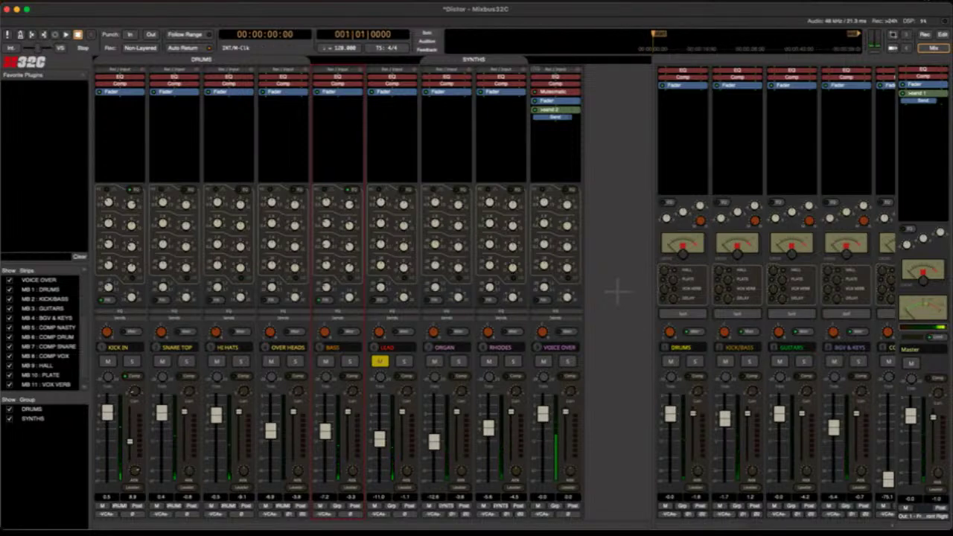
Point out the BASS channel's compressor with a temporary arrow and switch to the editor view.
drag(326, 186, 344, 383)
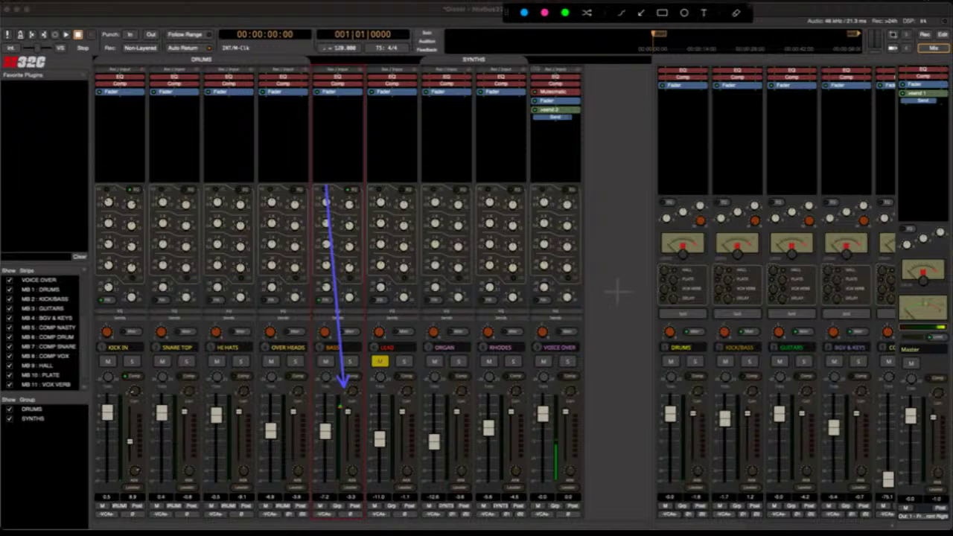
key(Escape)
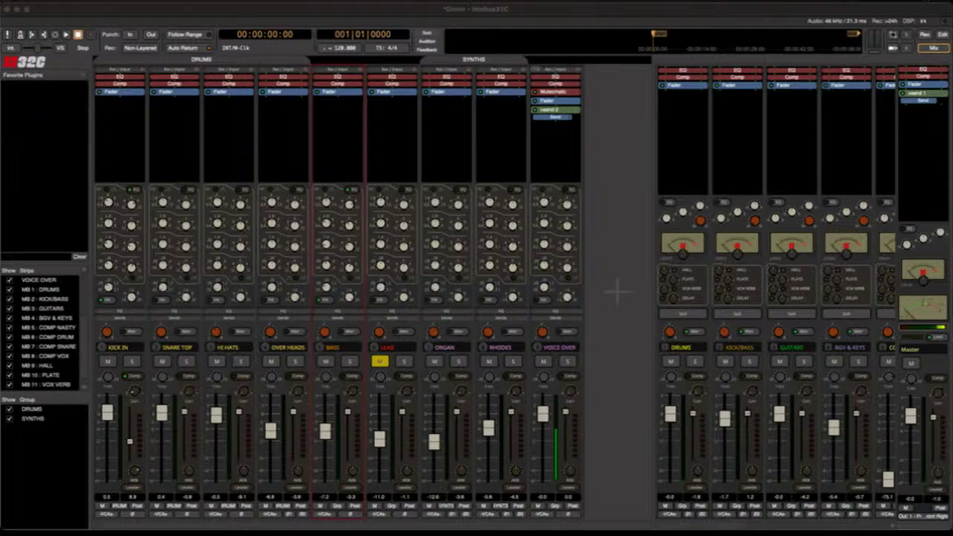
key(alt+m)
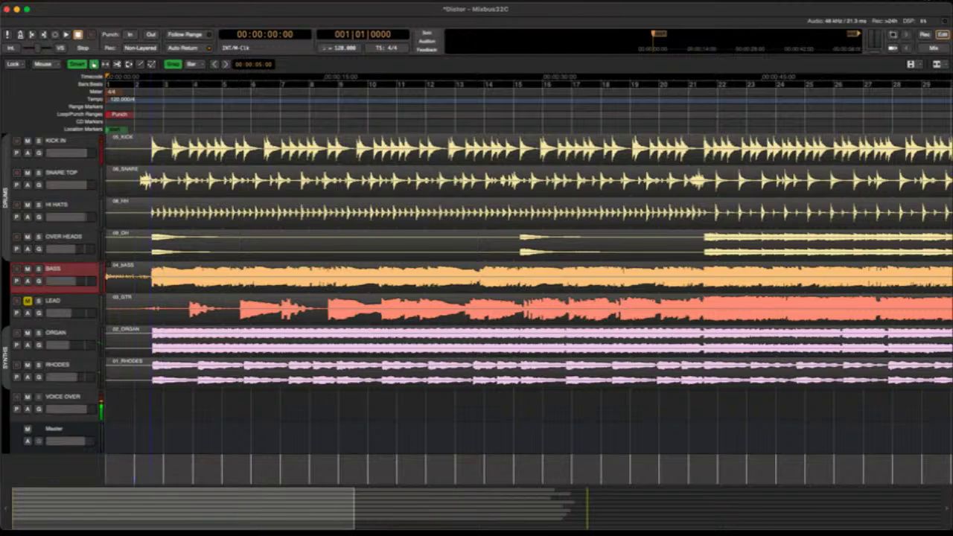
Place the playhead at 00:00:02:28, return to the mixer view, and lower the BASS compressor threshold during soloed playback.
click(148, 84)
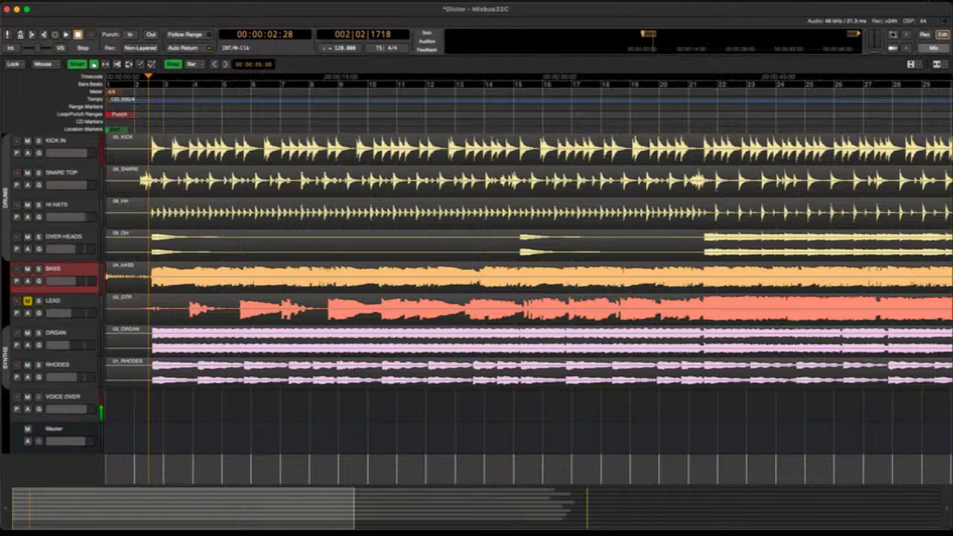
key(alt+m)
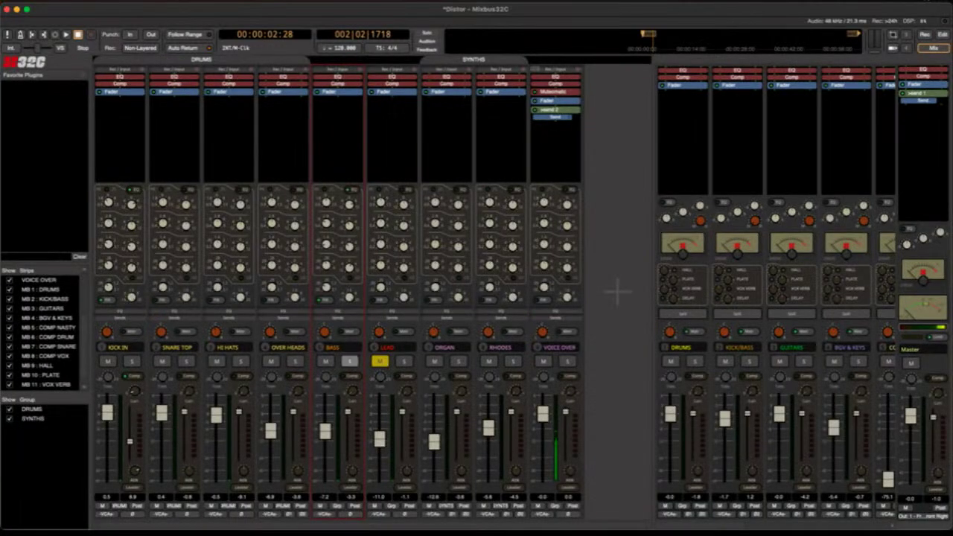
click(349, 361)
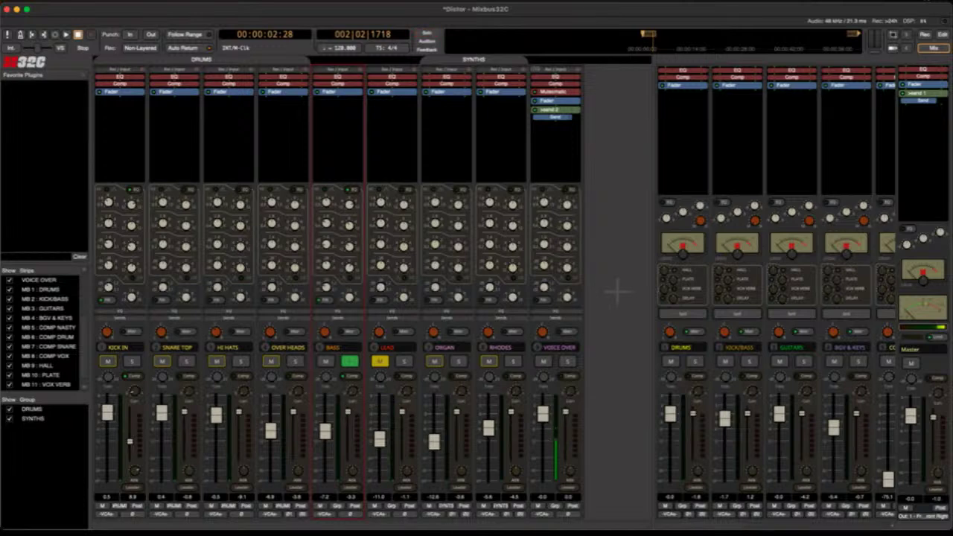
key(space)
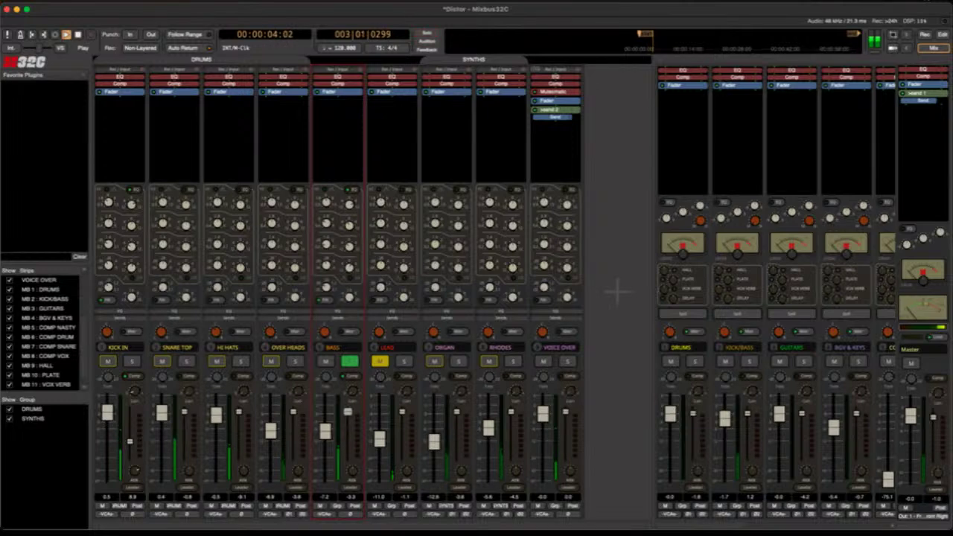
key(space)
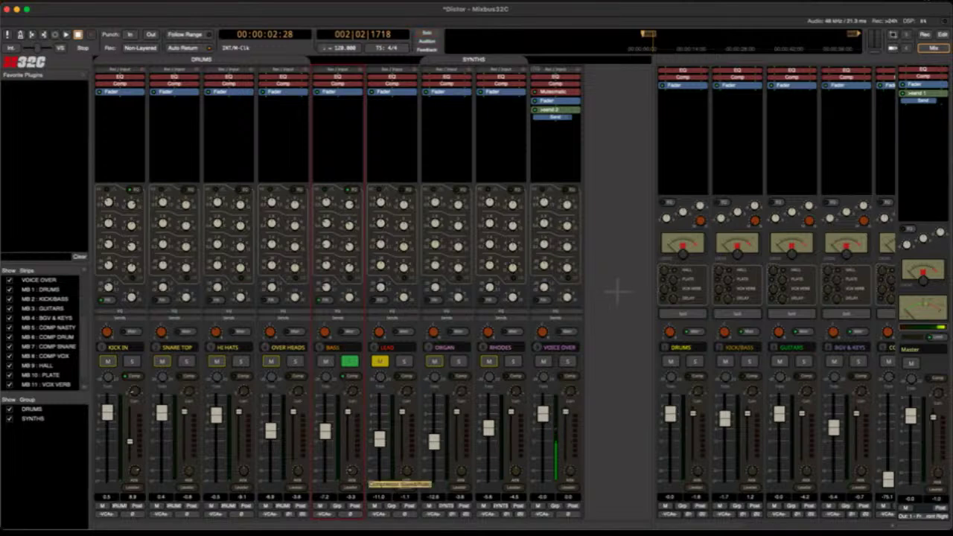
key(space)
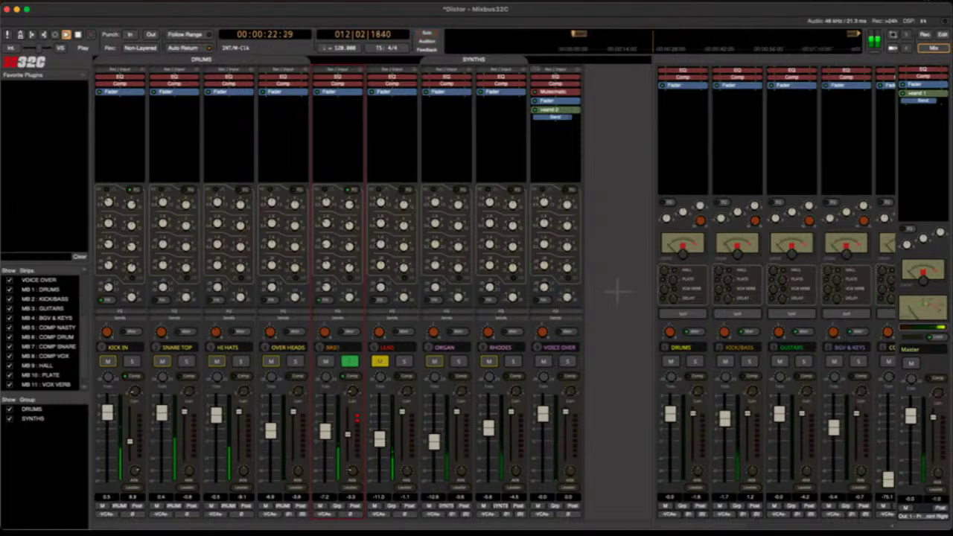
key(space)
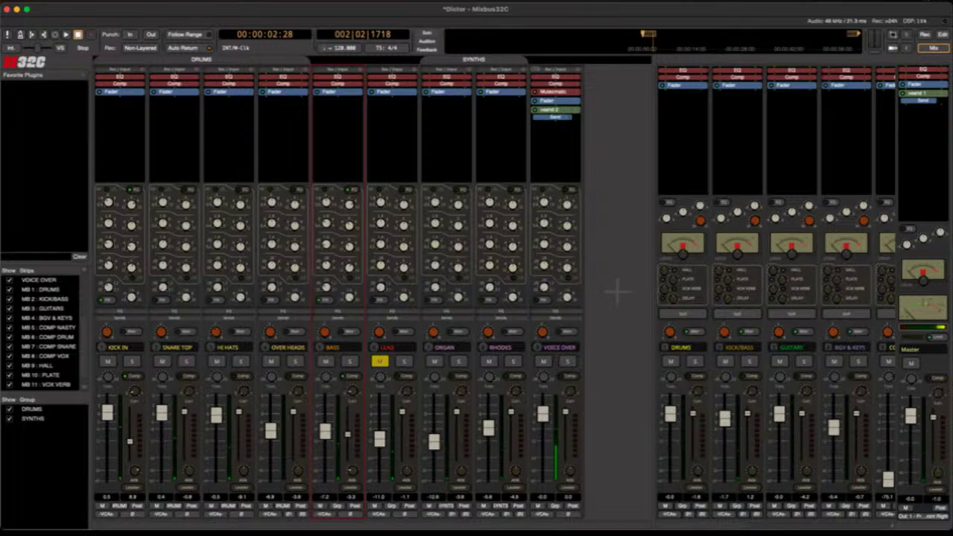
Mark the upper part of the BASS channel's compressor section with a temporary arrow, and clear it.
key(ctrl+shift+a)
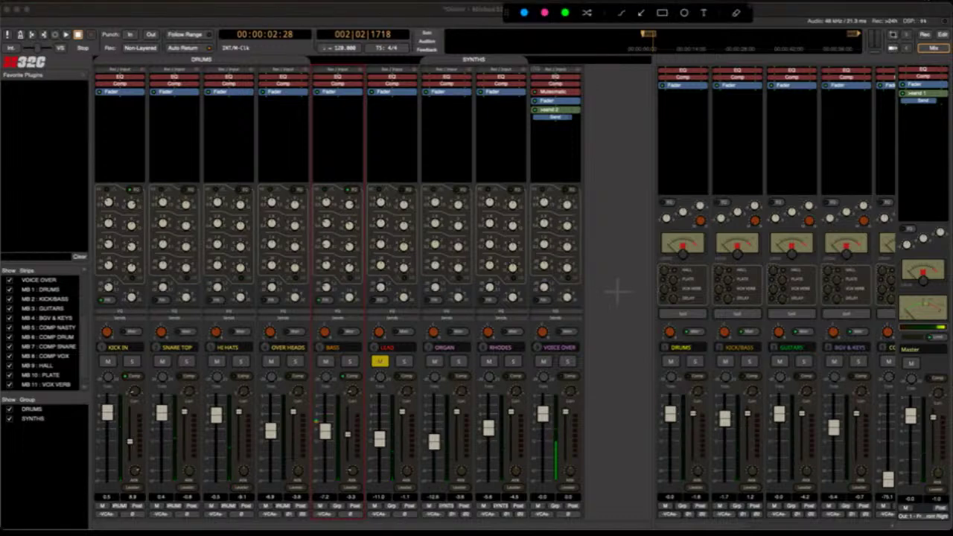
drag(287, 412, 342, 392)
key(Escape)
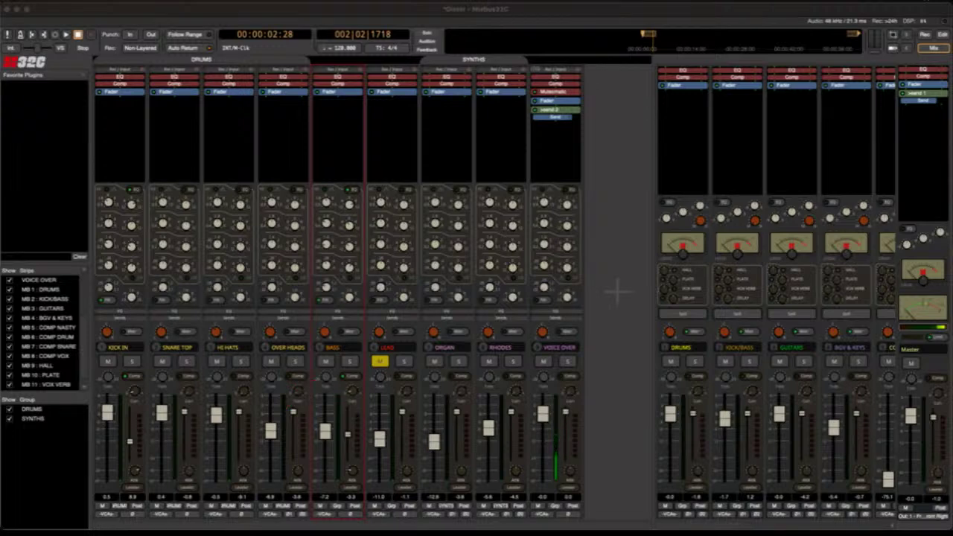
Play the mix while muting the ORGAN and RHODES channels and lowering the BASS fader to about -8.1 dB.
key(space)
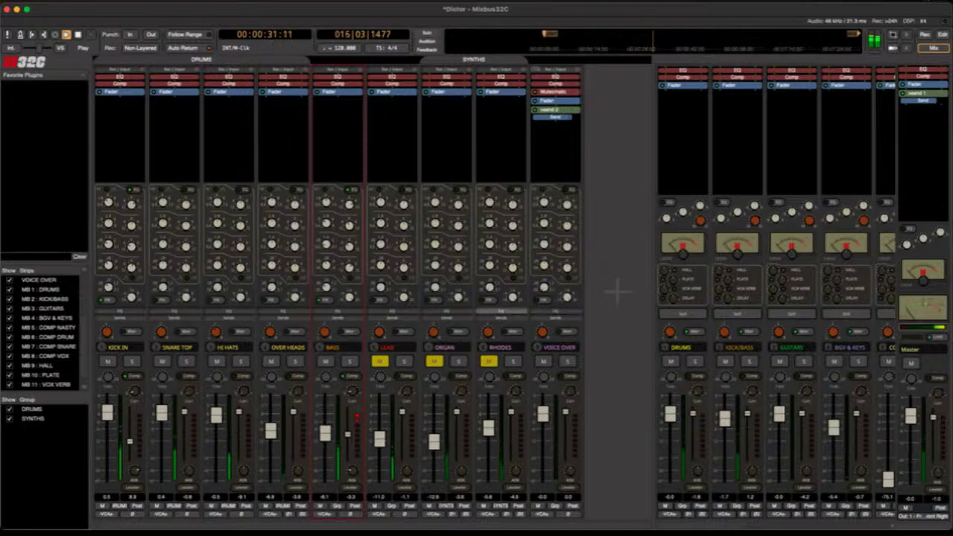
key(space)
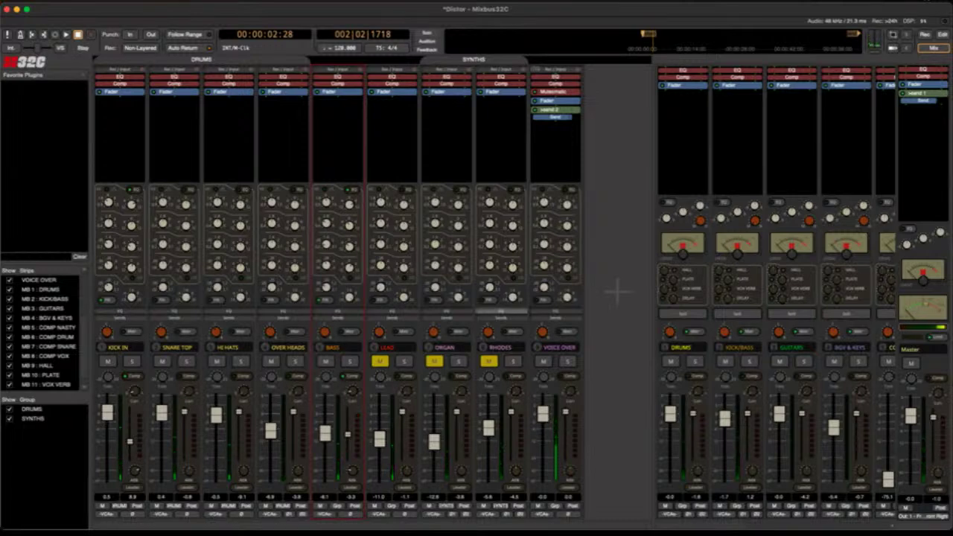
Draw a temporary arrow from the BASS channel to the KICK/BASS mixbus's tape saturation meter, and clear it.
key(ctrl+shift+a)
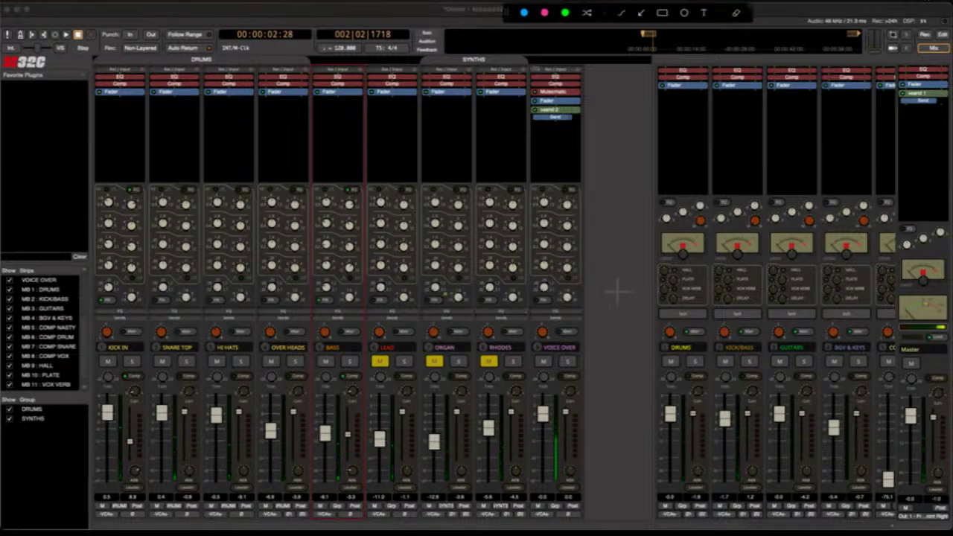
mouse_move(341, 259)
mouse_down()
mouse_move(703, 142)
mouse_move(749, 286)
mouse_move(698, 290)
mouse_move(733, 202)
mouse_move(734, 250)
mouse_move(721, 250)
mouse_up()
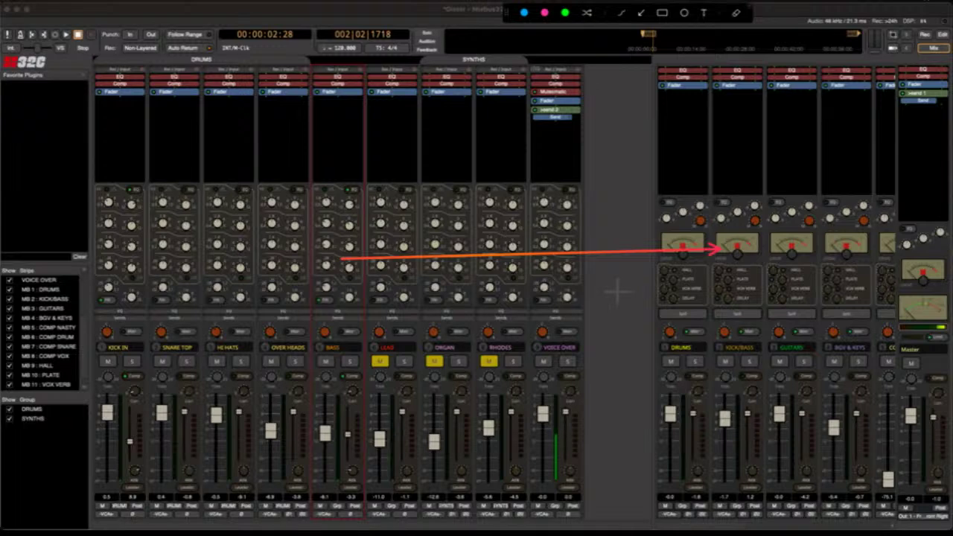
key(Escape)
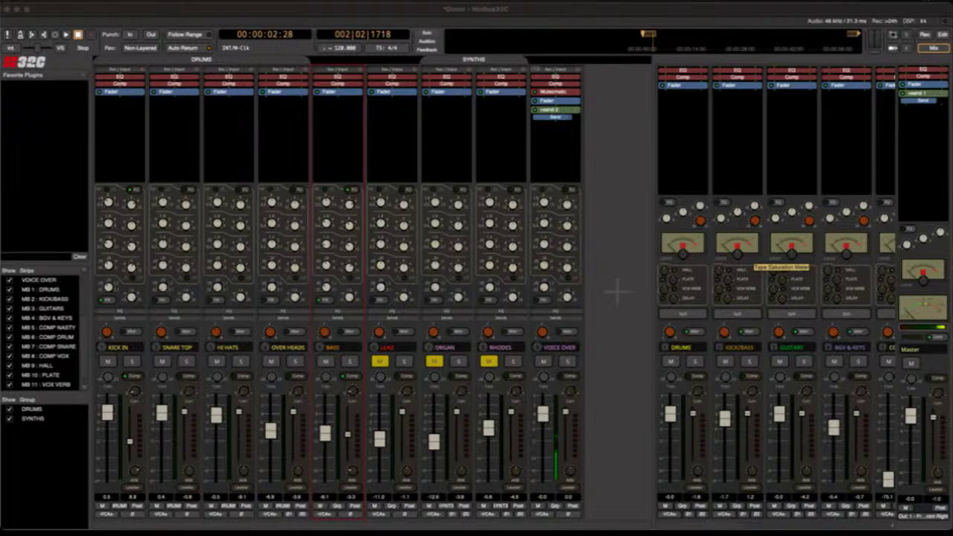
Select the KICK/BASS mixbus and start playback of the mix.
click(737, 245)
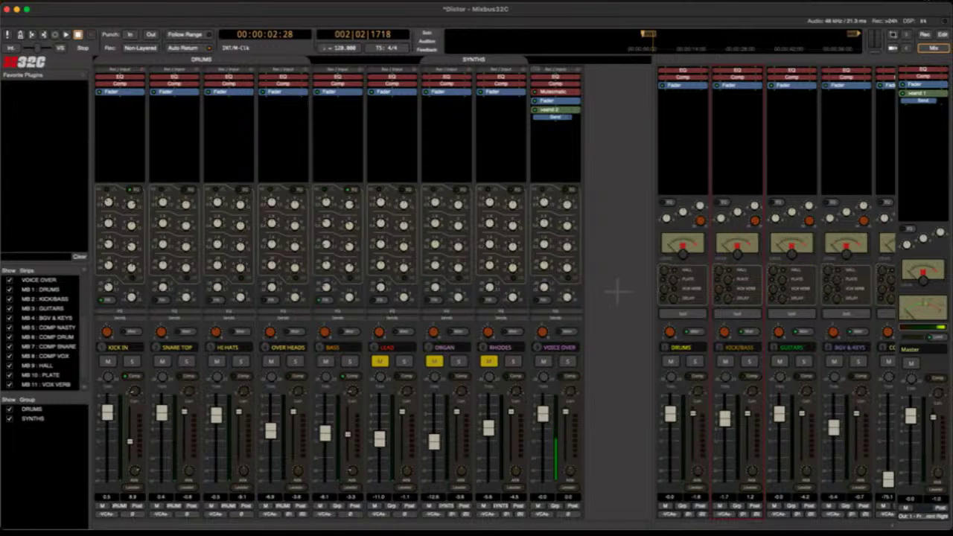
key(space)
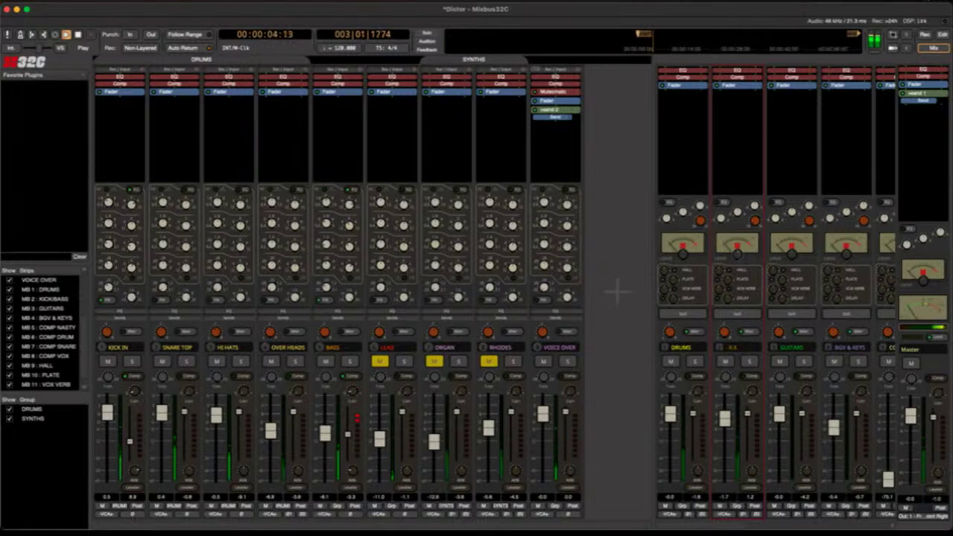